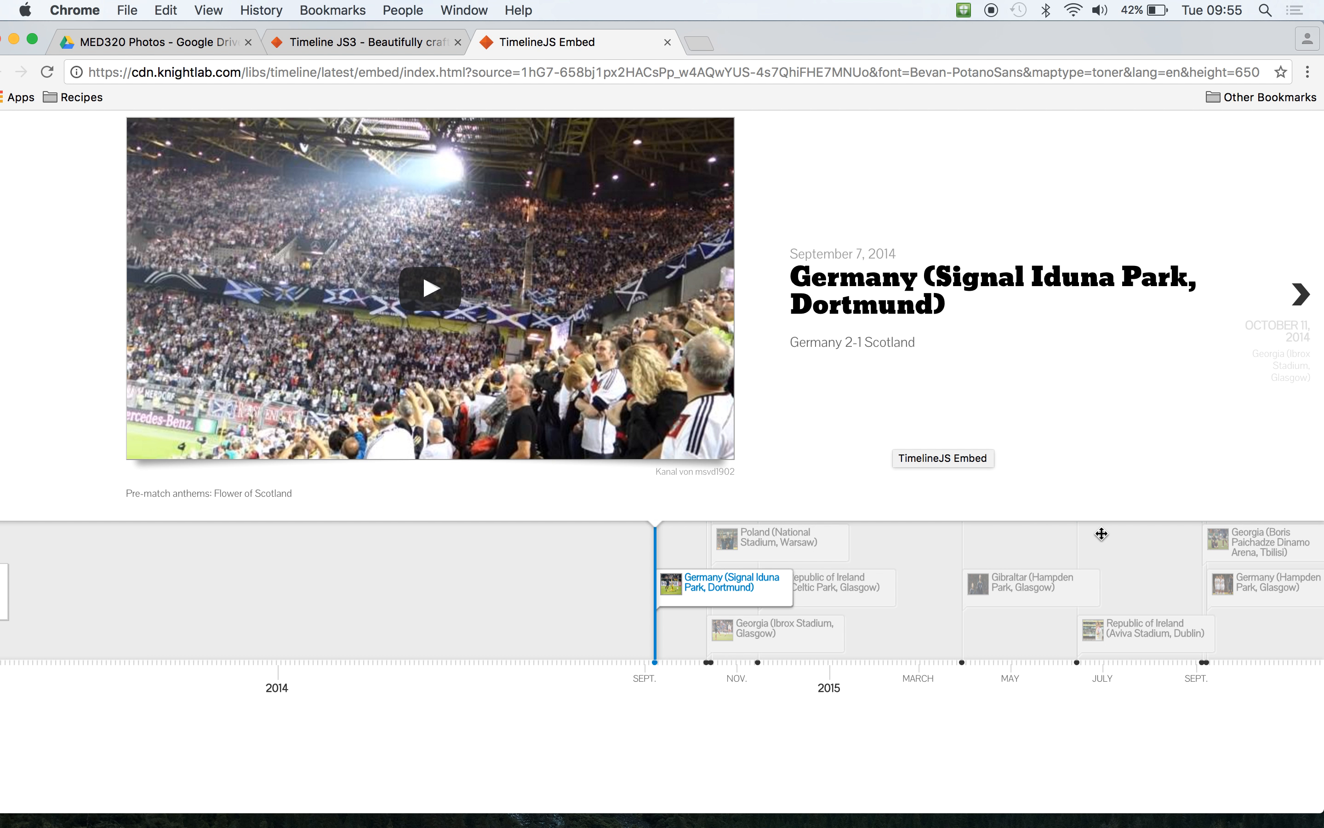
- Step through the example football timeline from the Germany match to the Republic of Ireland match in Dublin
left_click(1304, 295)
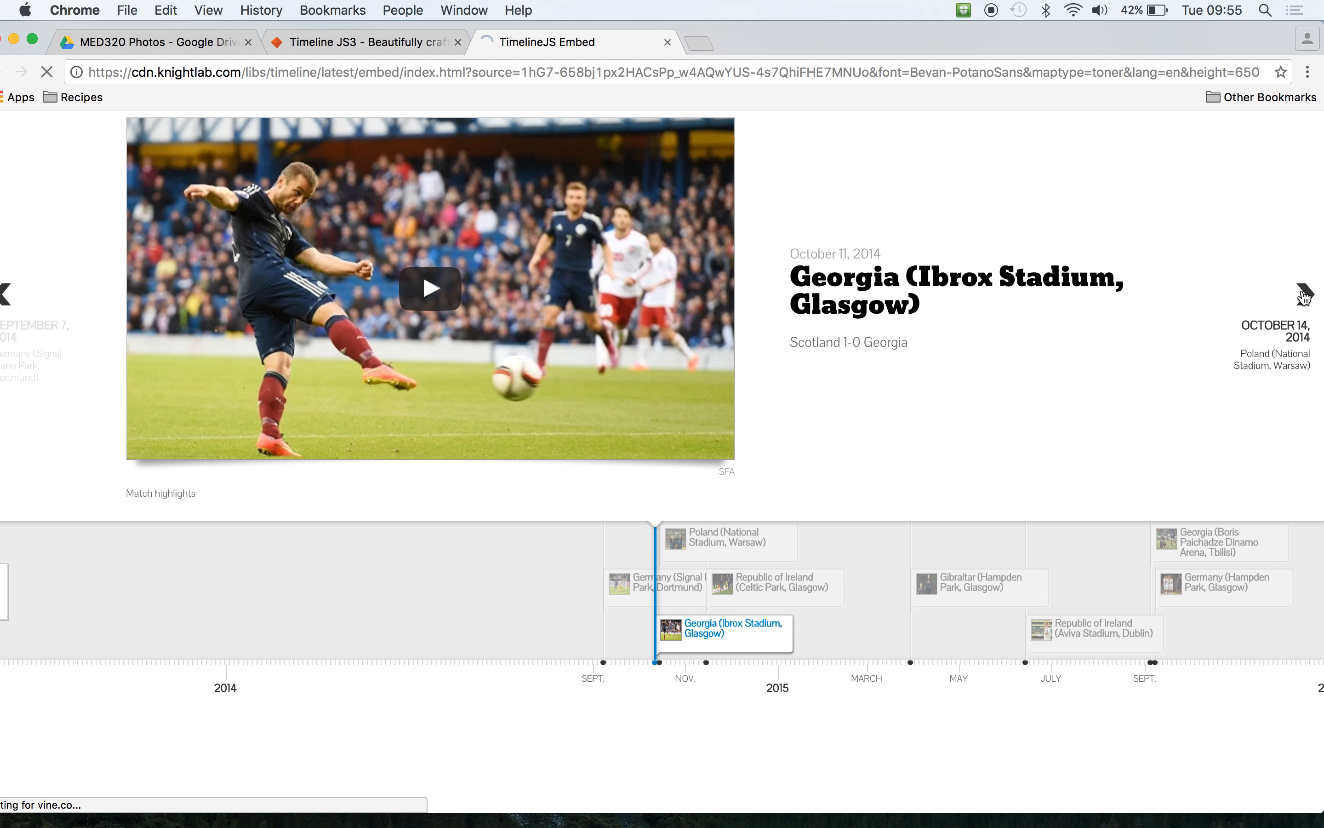
left_click(1305, 295)
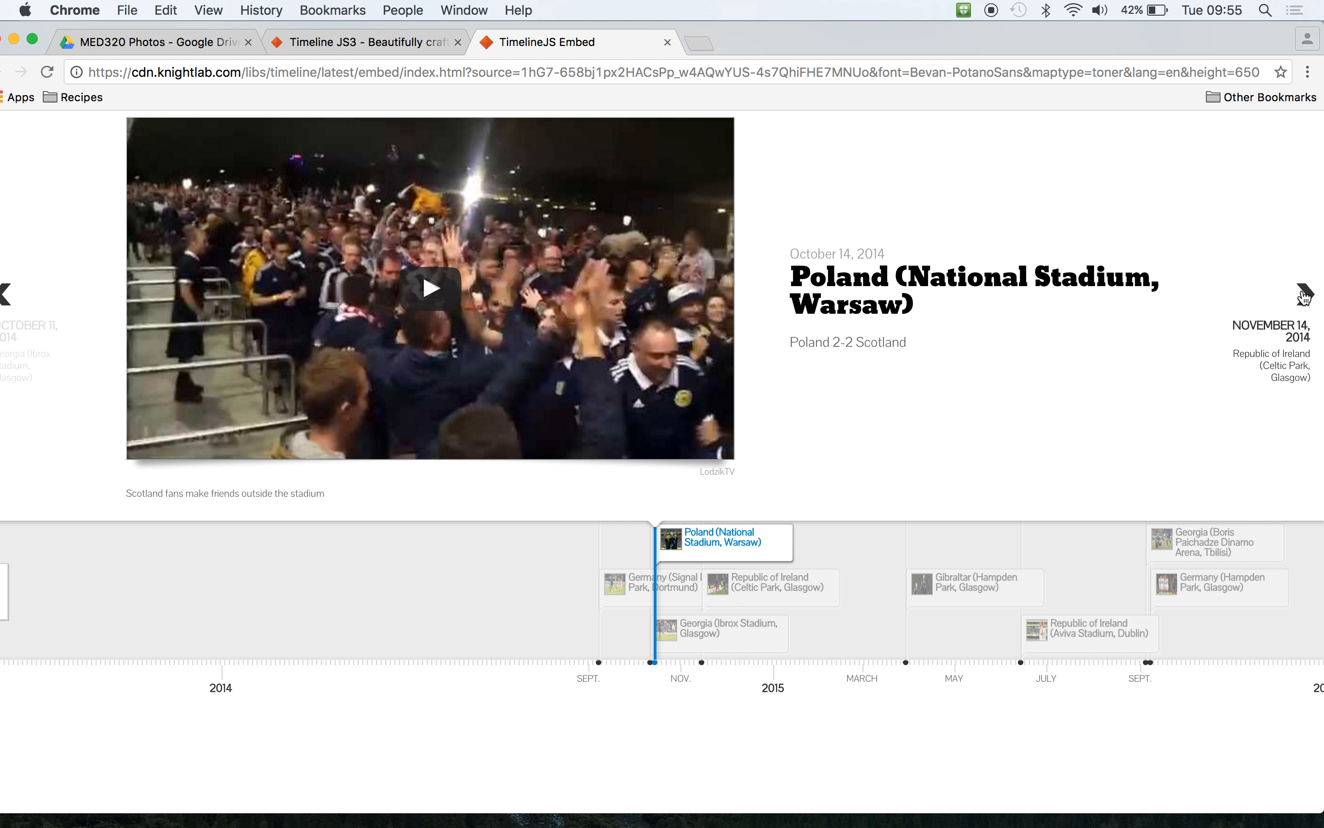
left_click(1304, 296)
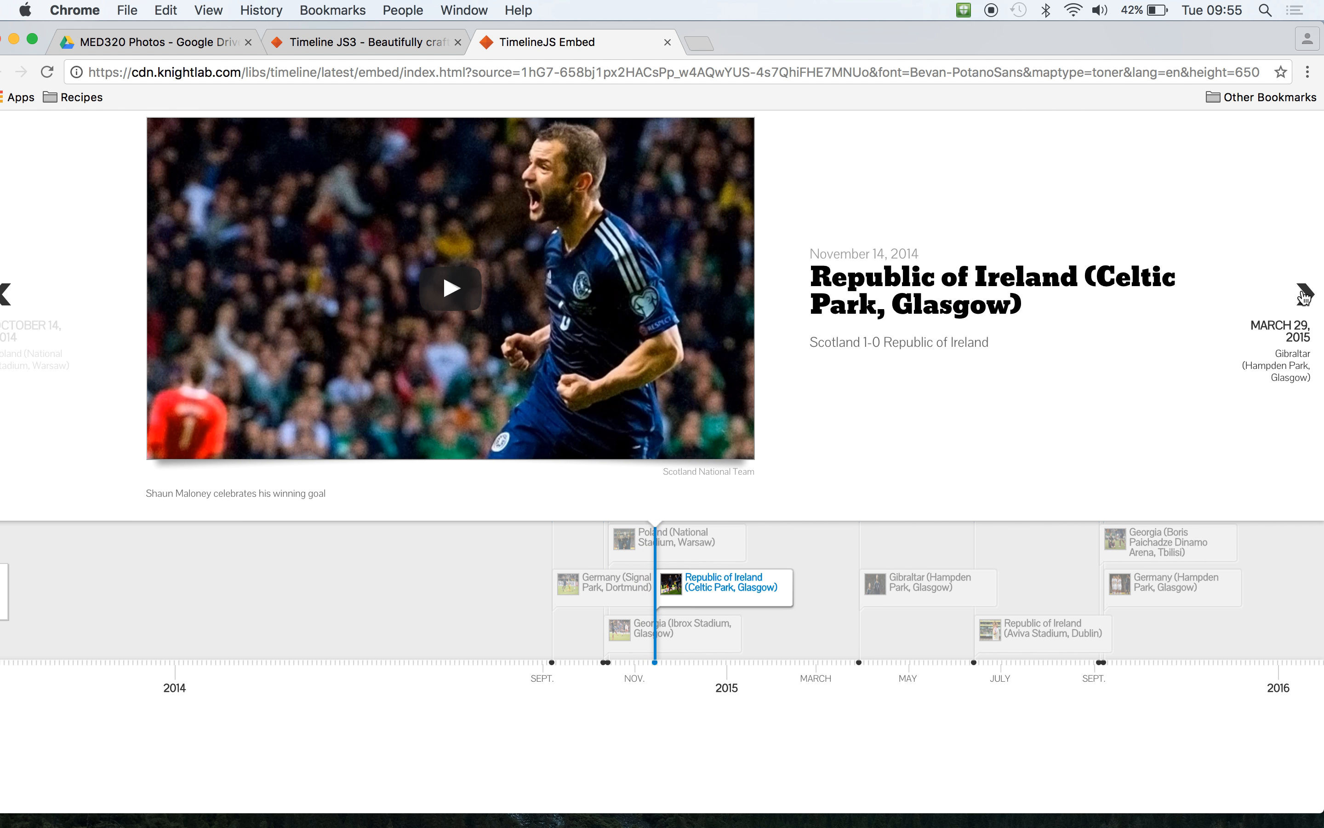
left_click(1304, 296)
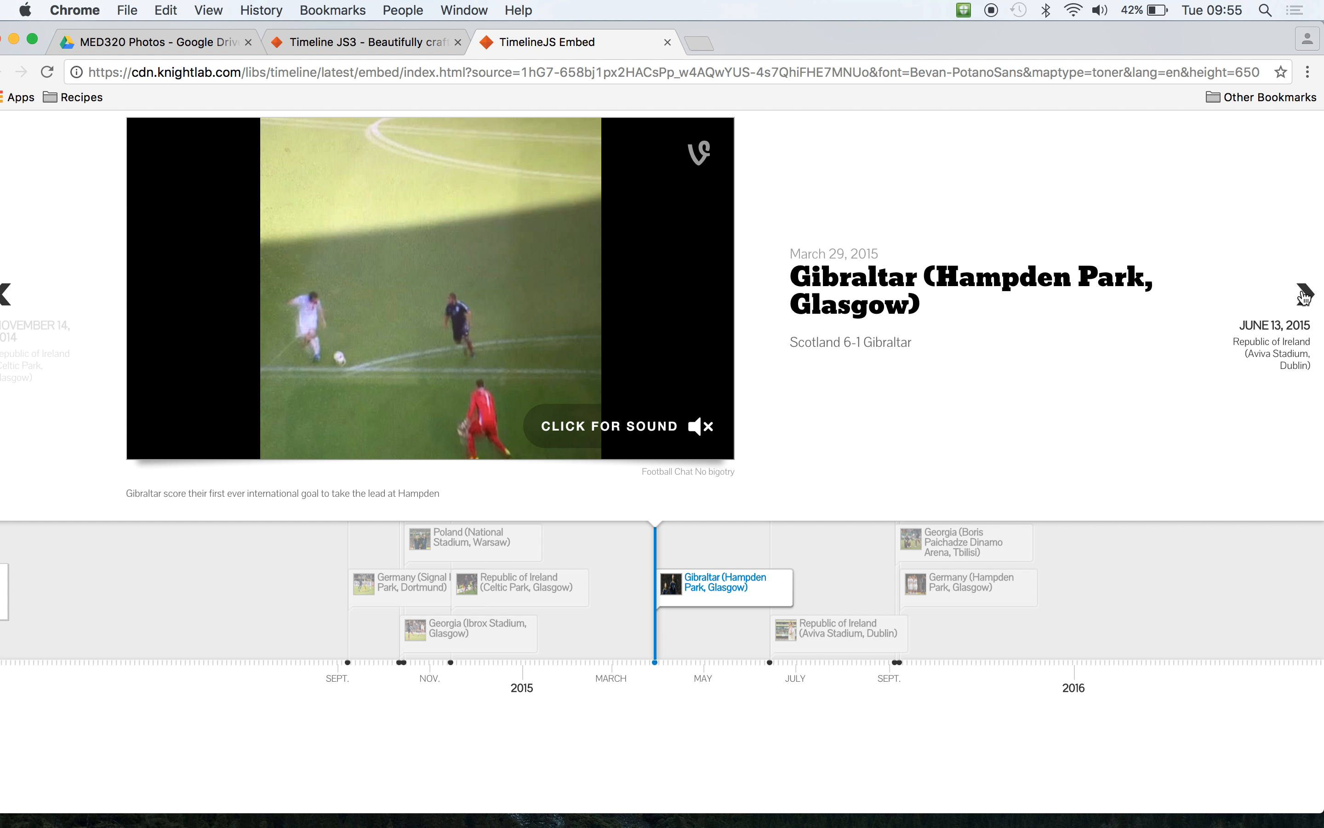
left_click(1305, 296)
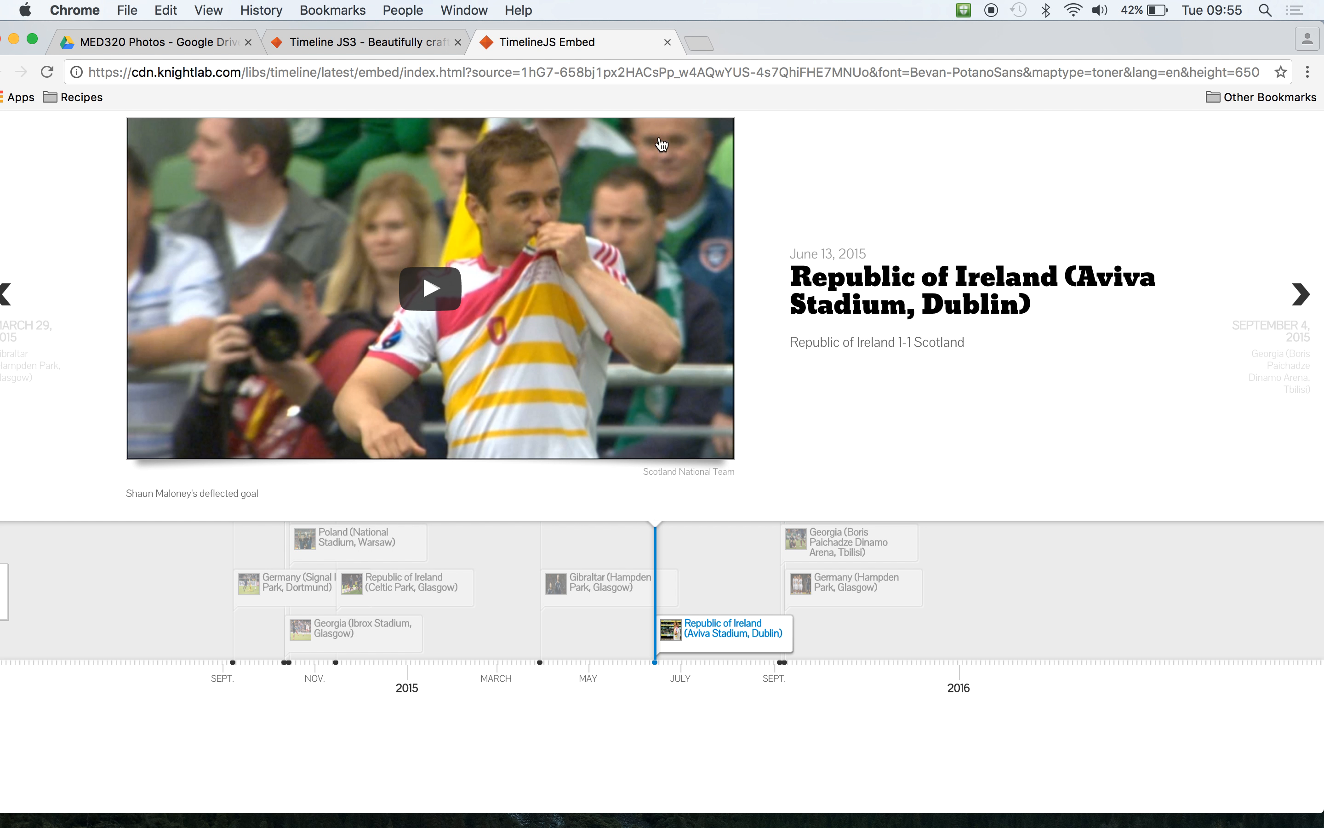
- Create a personal copy of the Official TimelineJS3 Template spreadsheet from the Timeline JS website
left_click(369, 41)
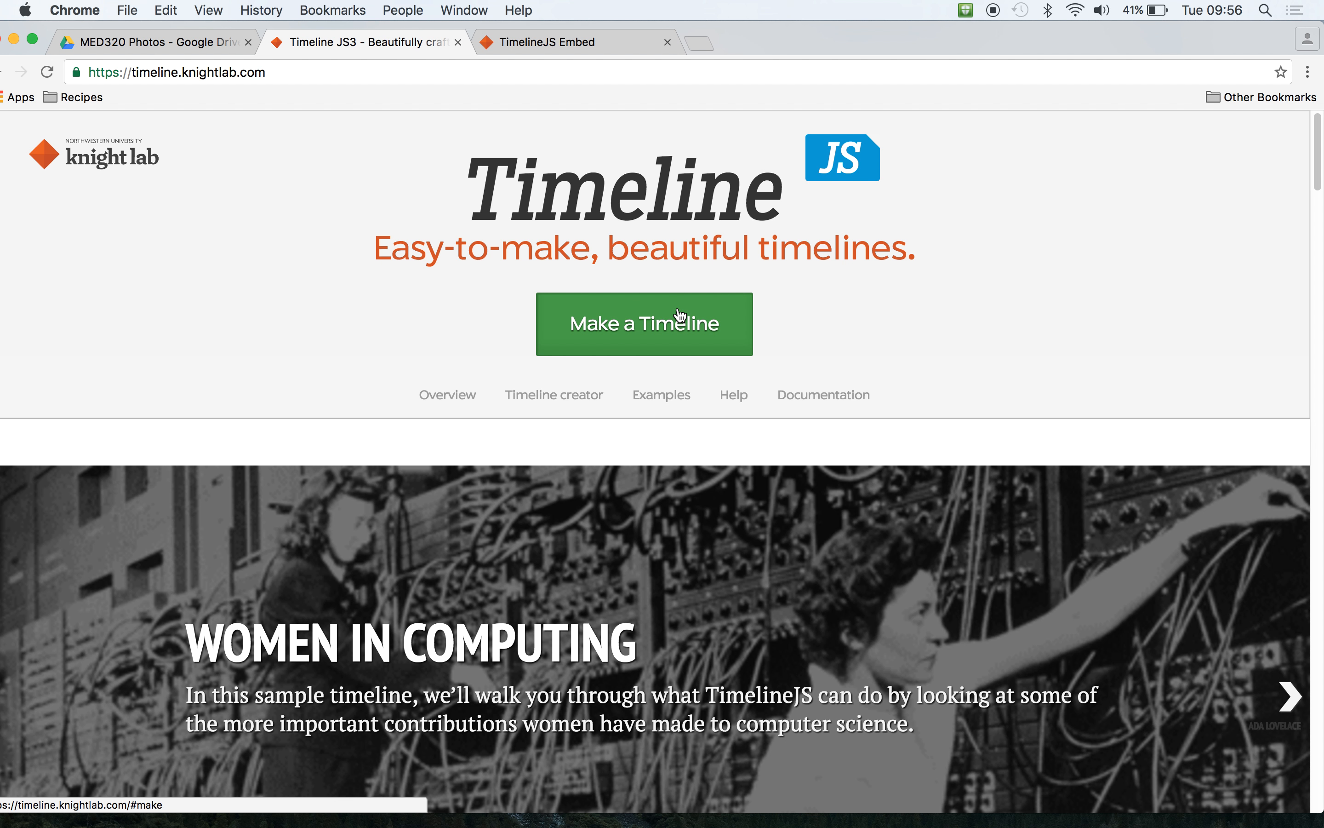
left_click(655, 328)
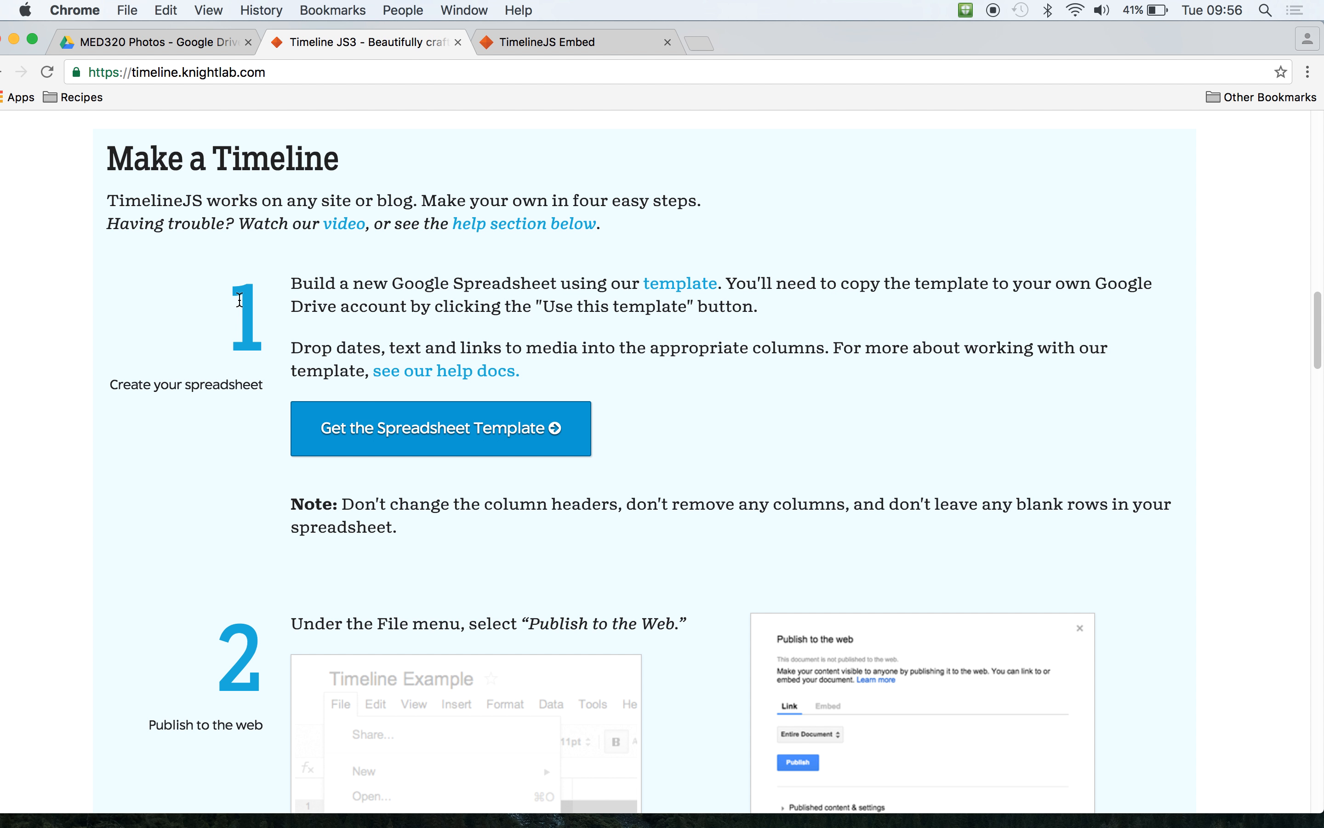
left_click(470, 434)
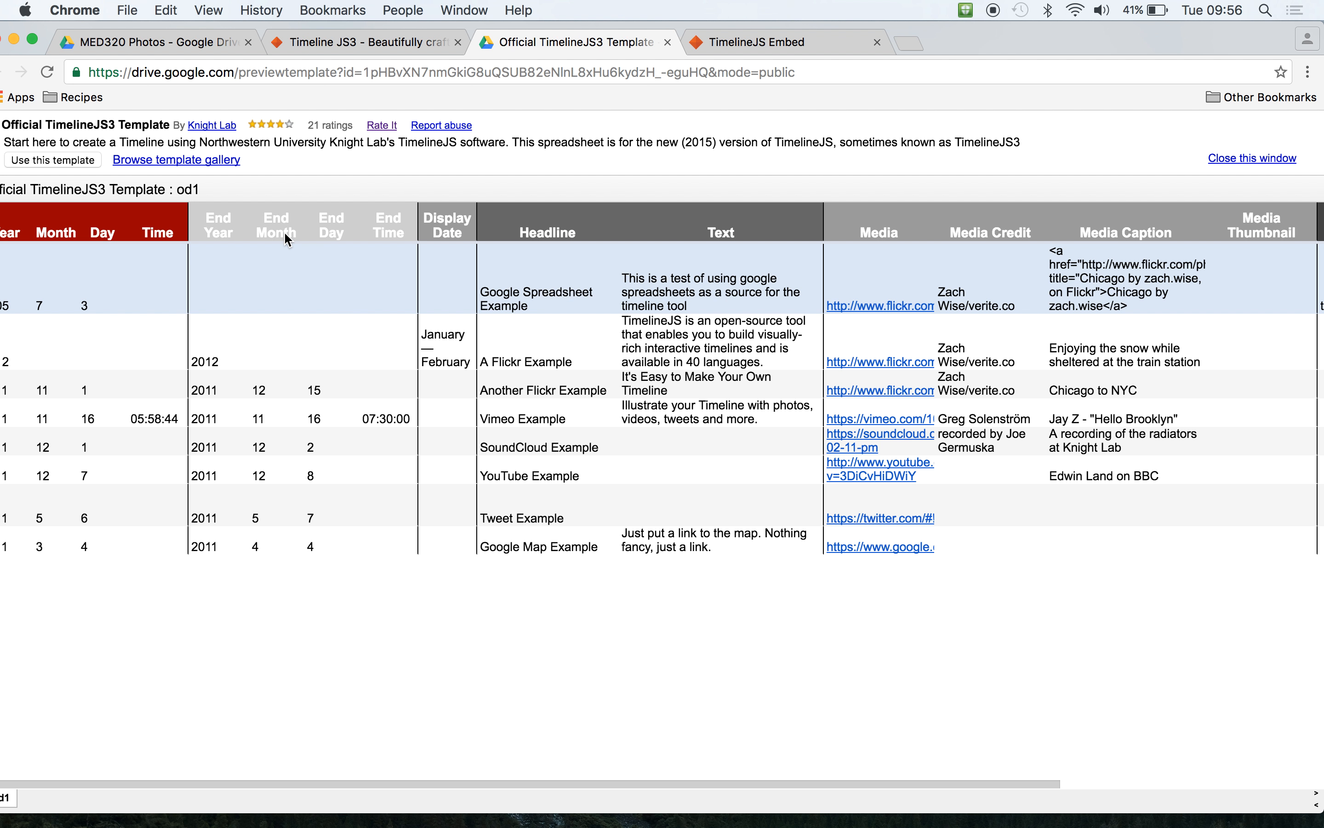
left_click(67, 159)
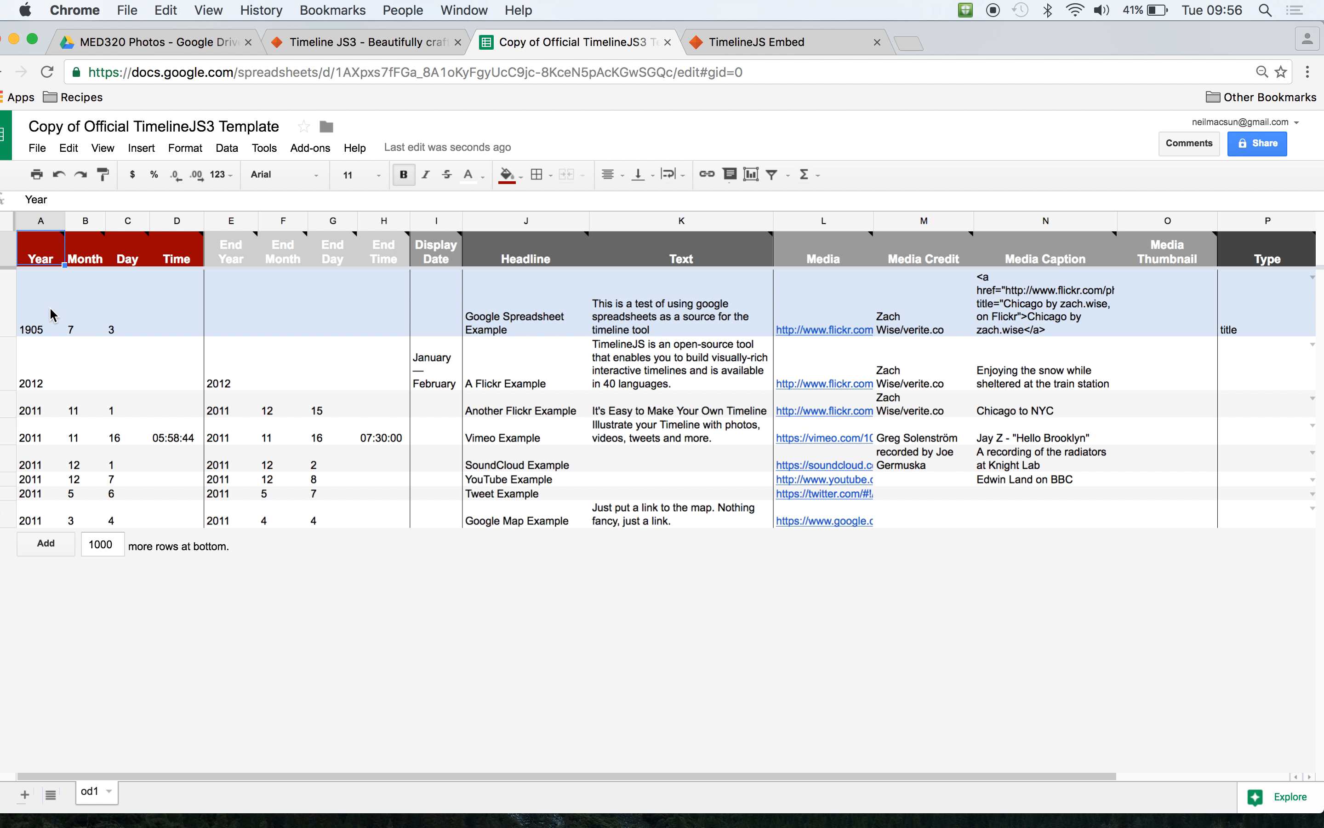
left_click(41, 322)
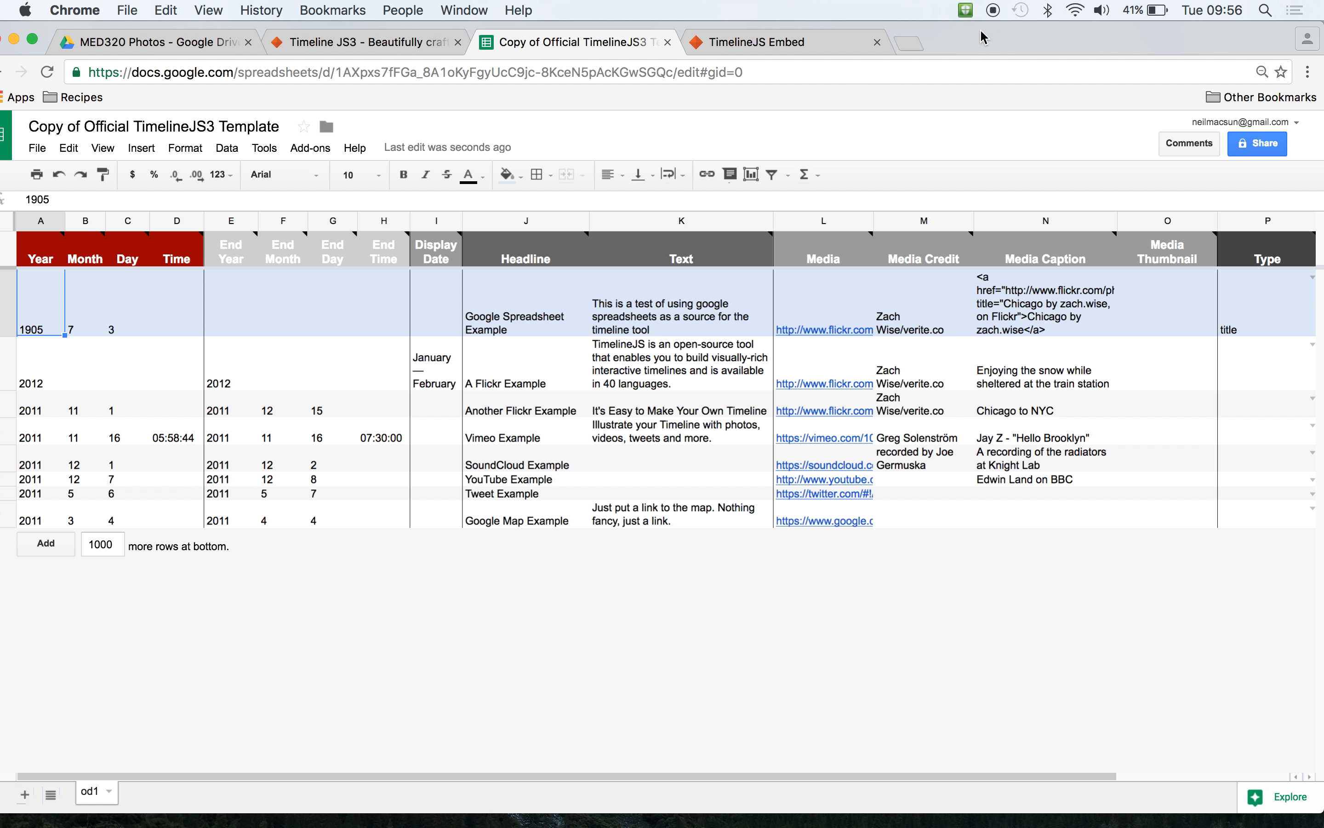
- Rename the copied template spreadsheet as Landmarks of Tyne and Wear
left_click_drag(983, 38, 1008, 39)
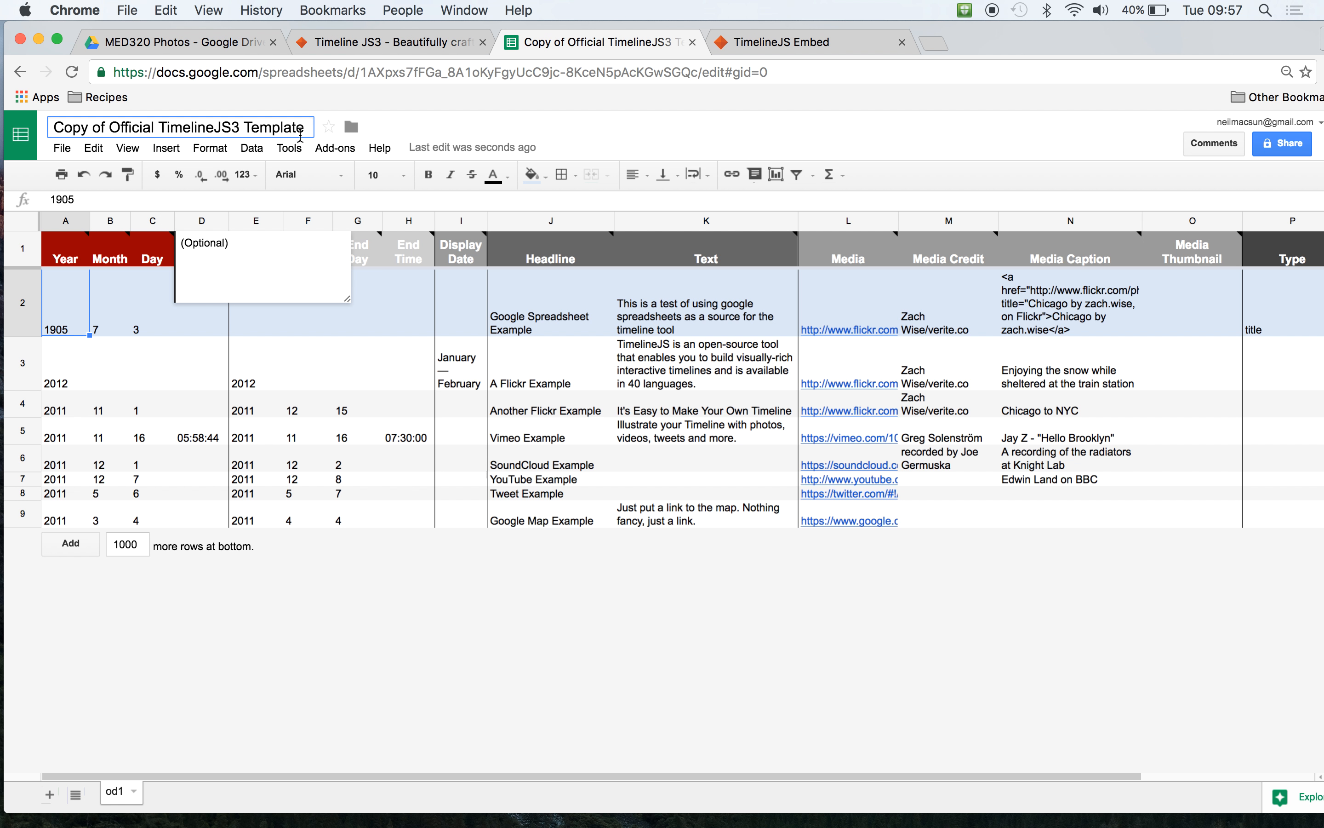
left_click_drag(303, 127, 48, 127)
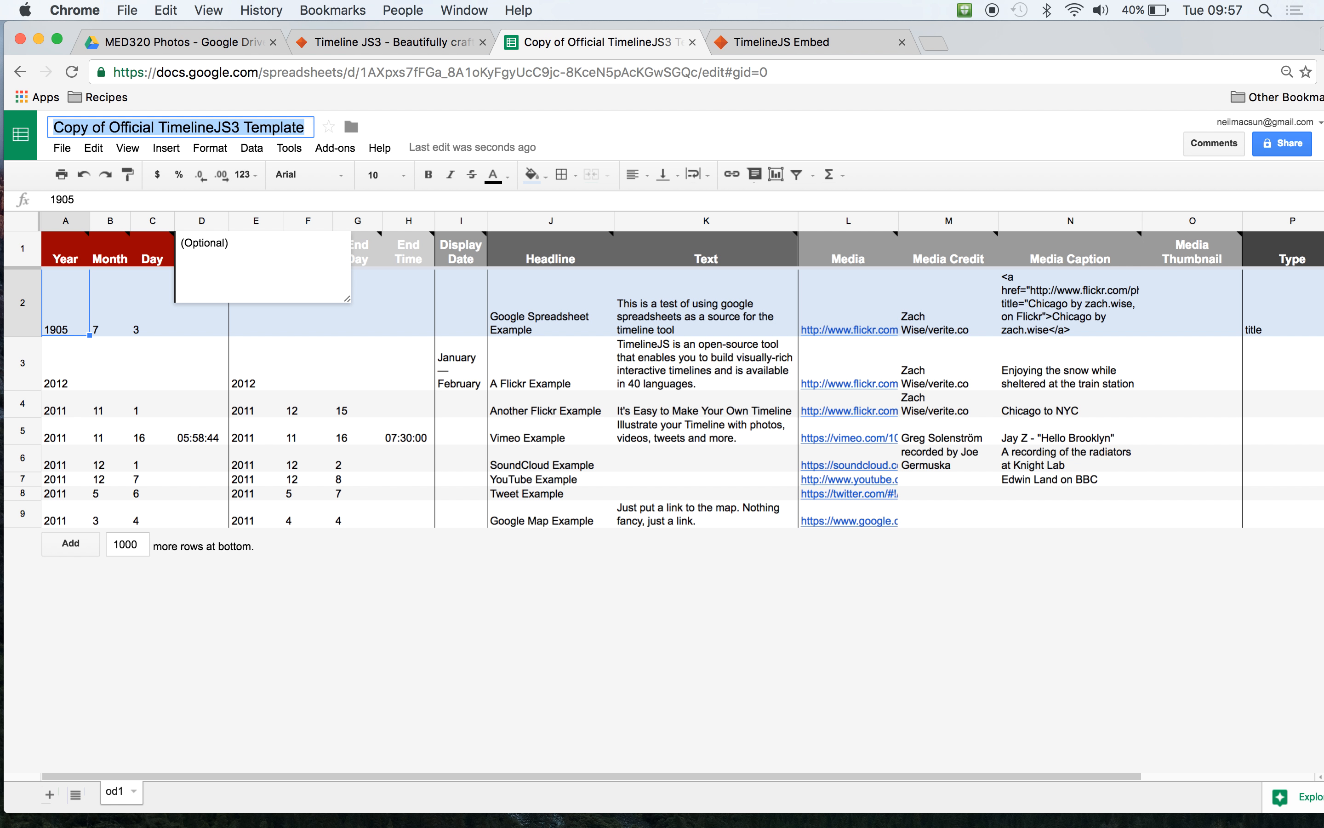
type("Landmarks of Tyne and Wear")
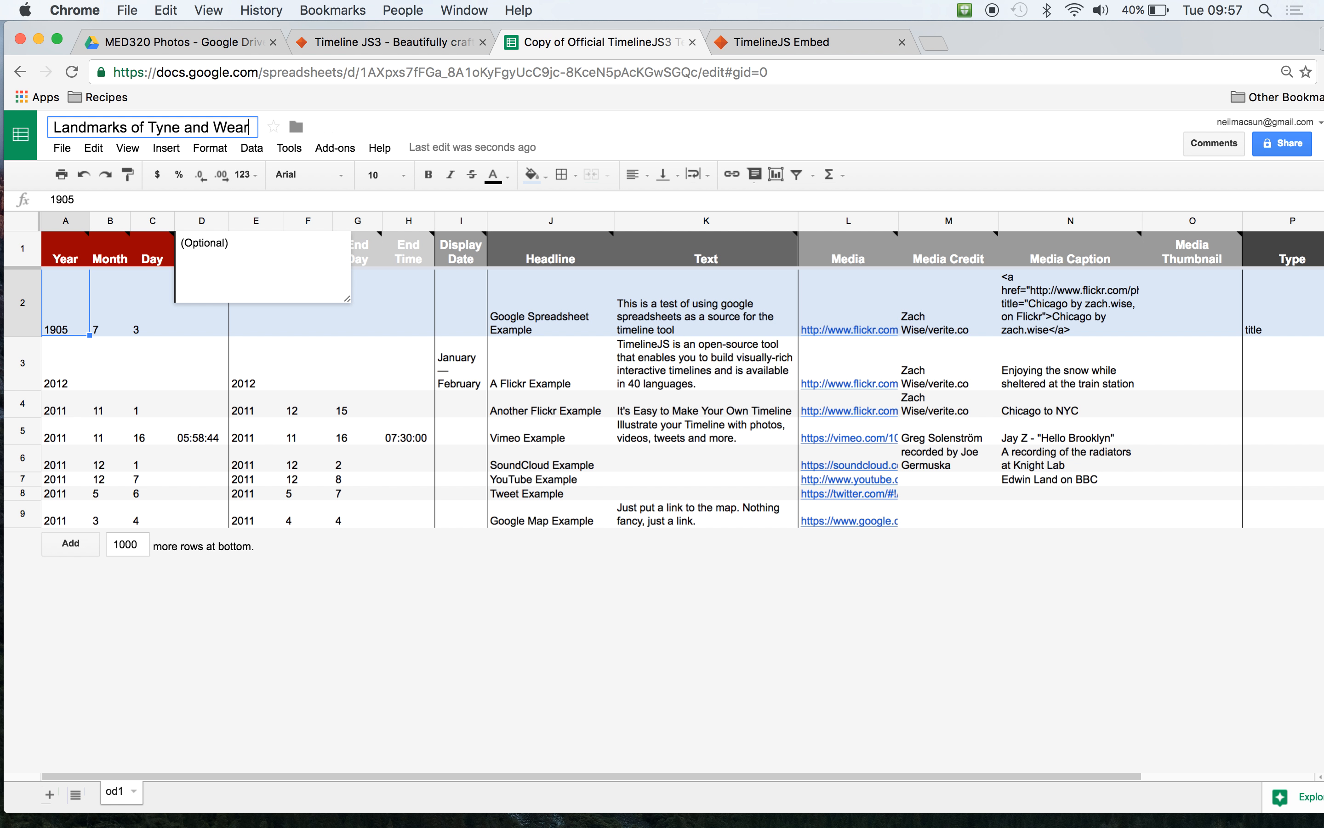
key("Return")
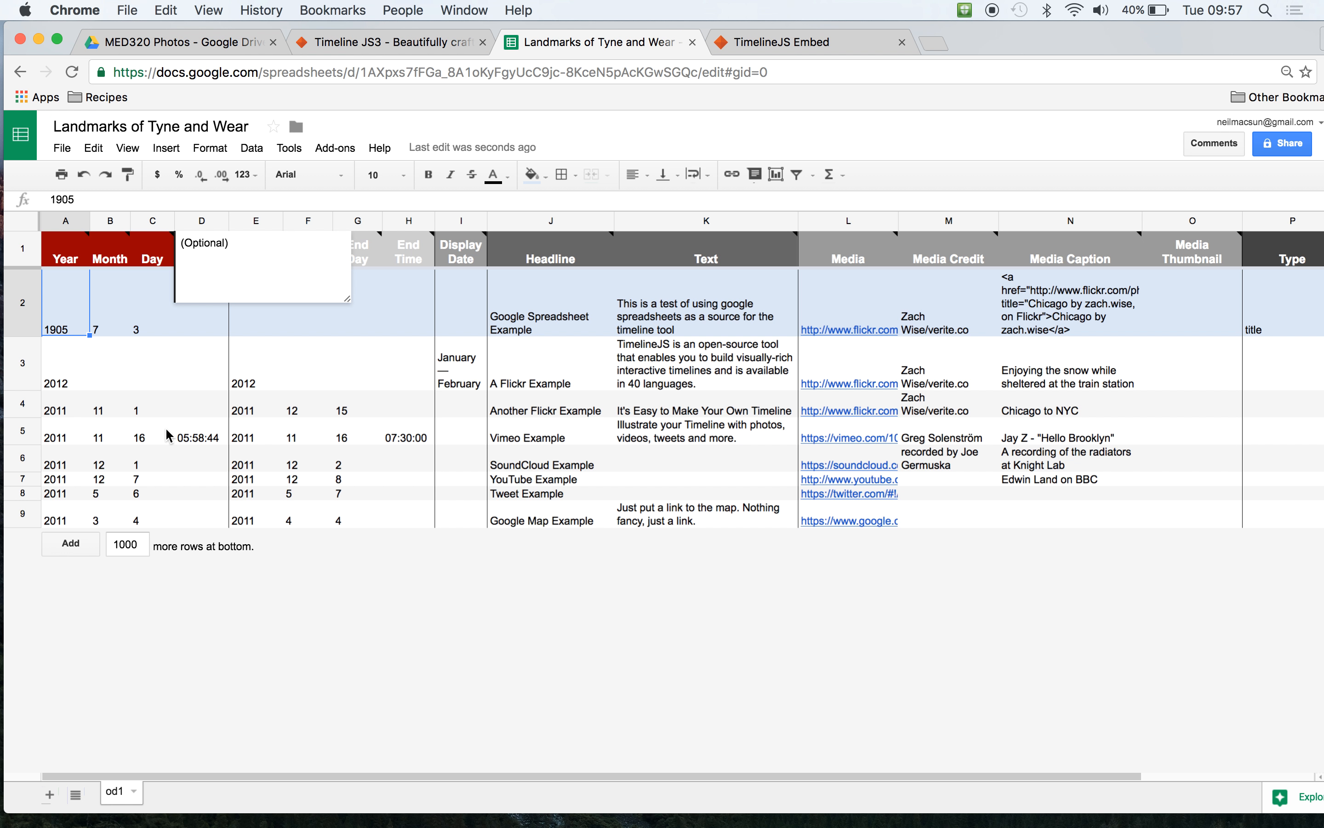
- Clear all the sample entries from rows 2 to 9, keep the column headers, and select the first Year cell
left_click(198, 328)
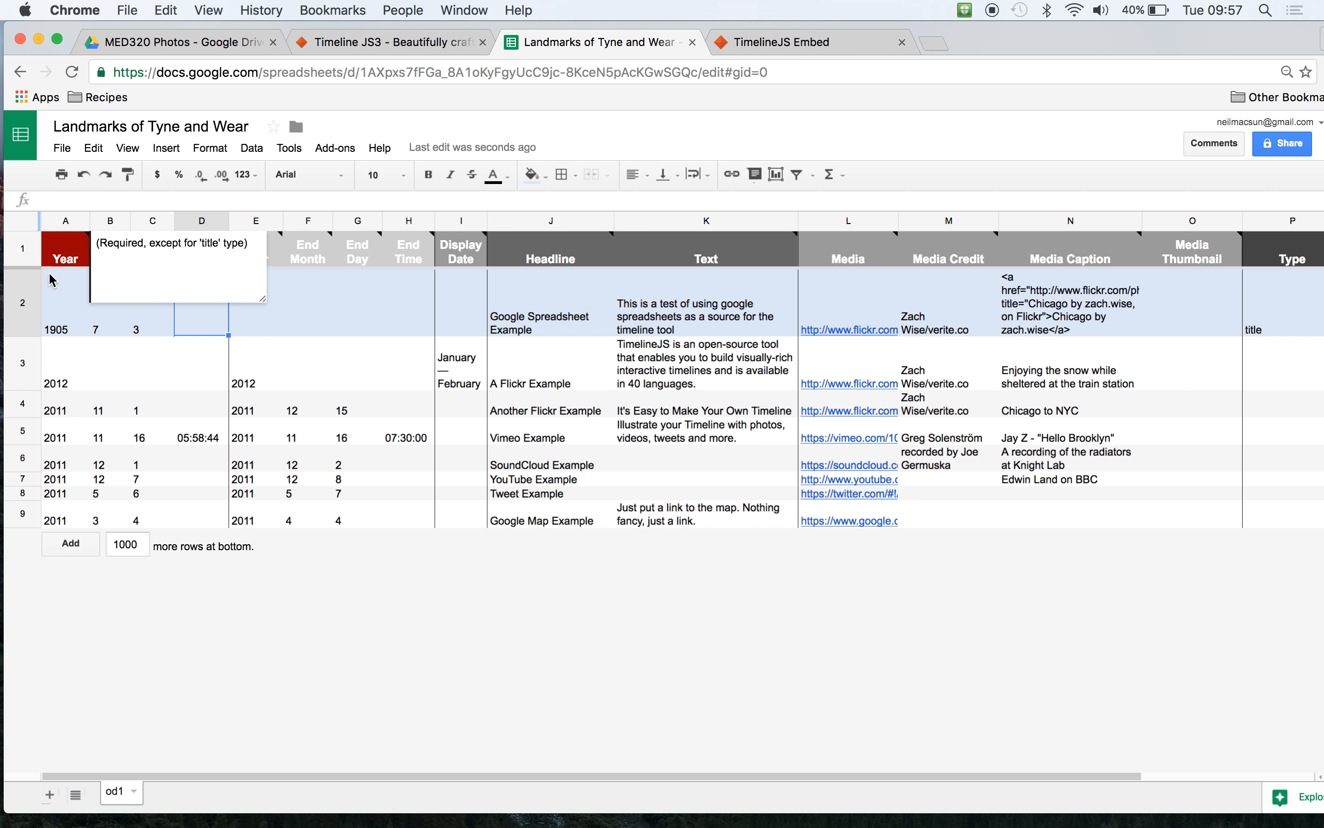
left_click(64, 319)
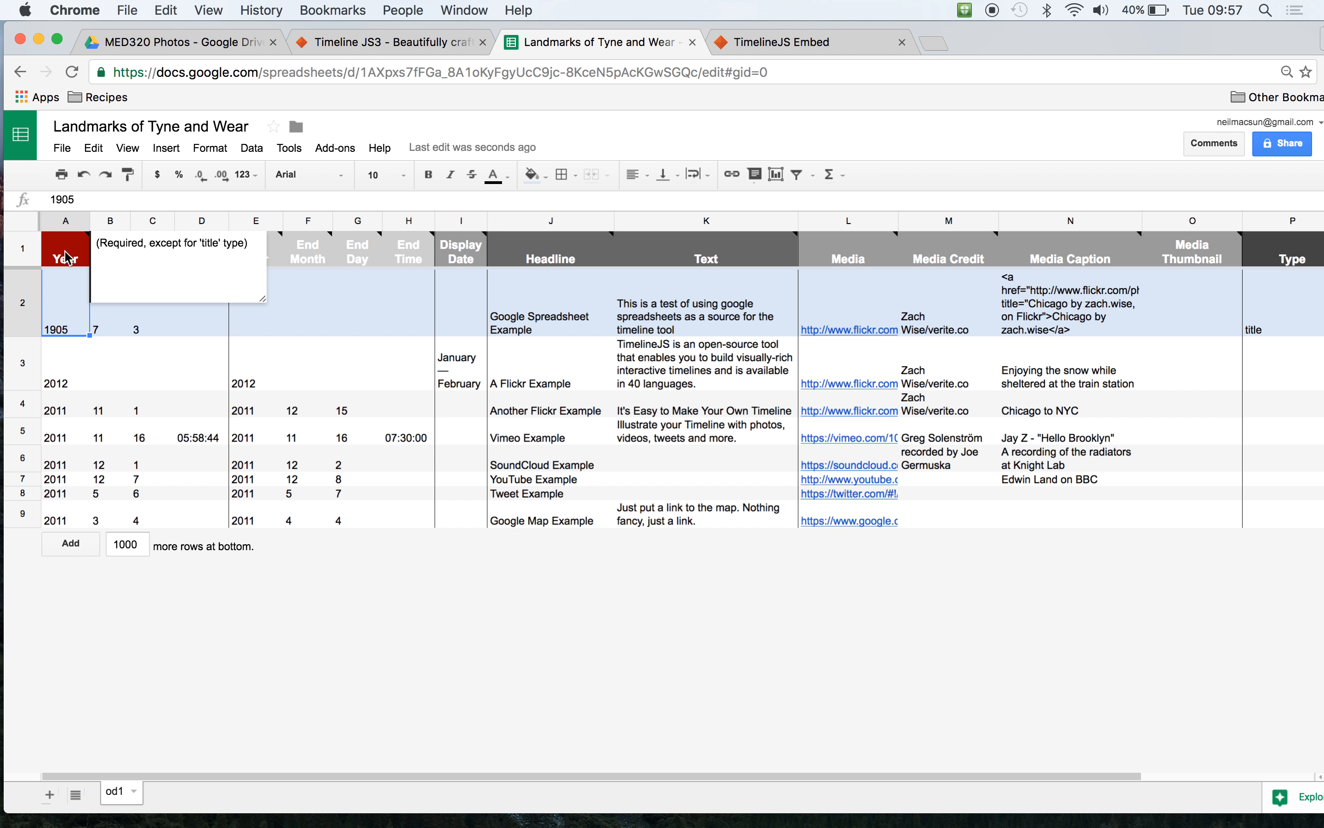
left_click(23, 514, "shift")
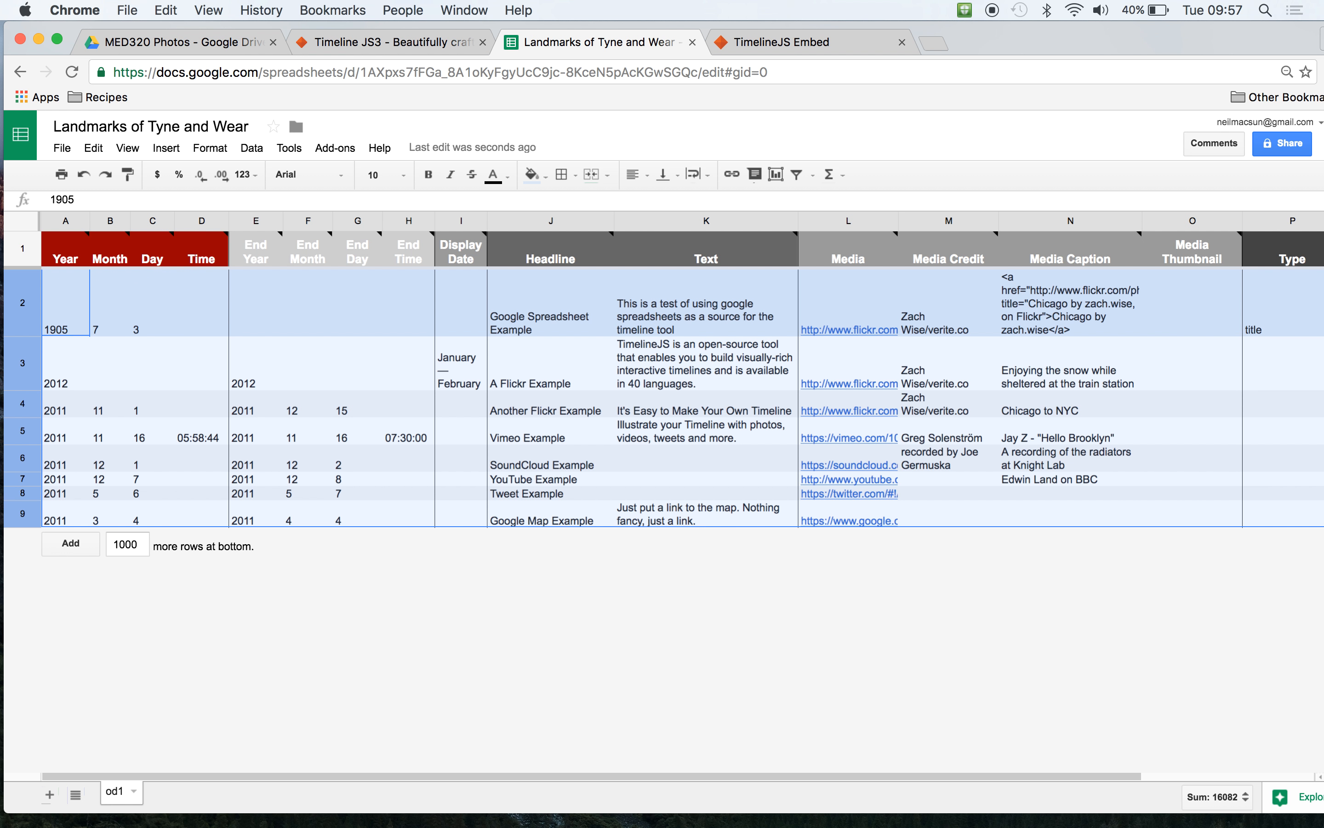
key("Delete")
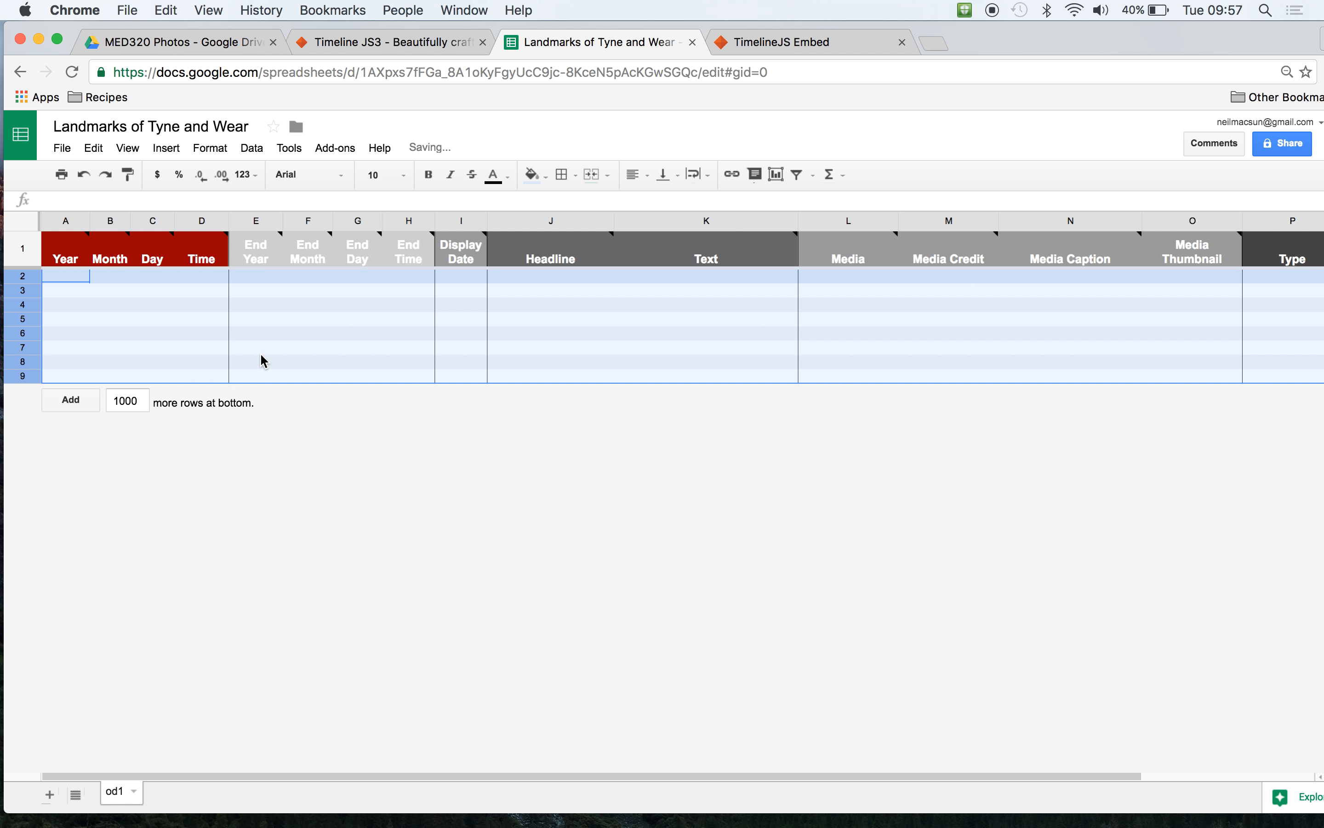
left_click(121, 273)
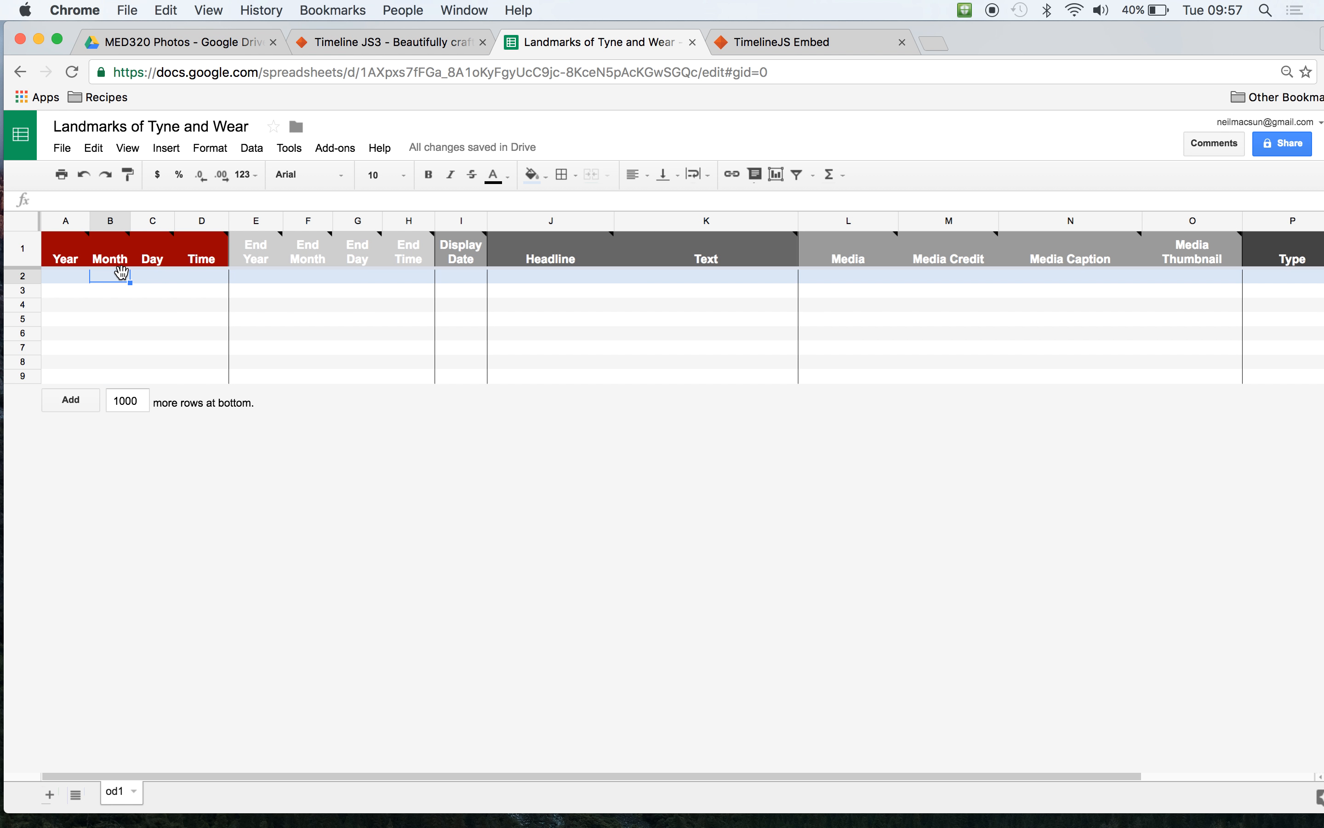
left_click(80, 279)
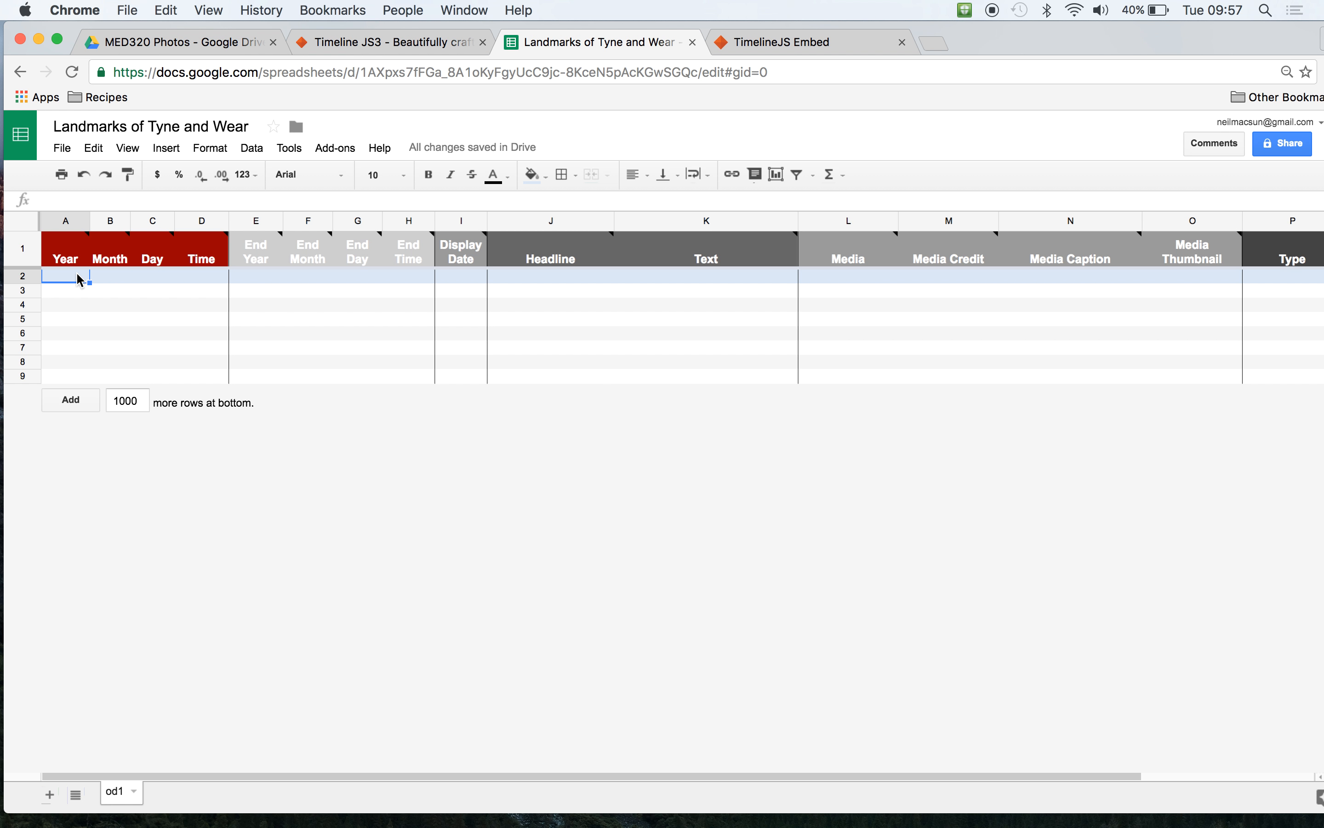
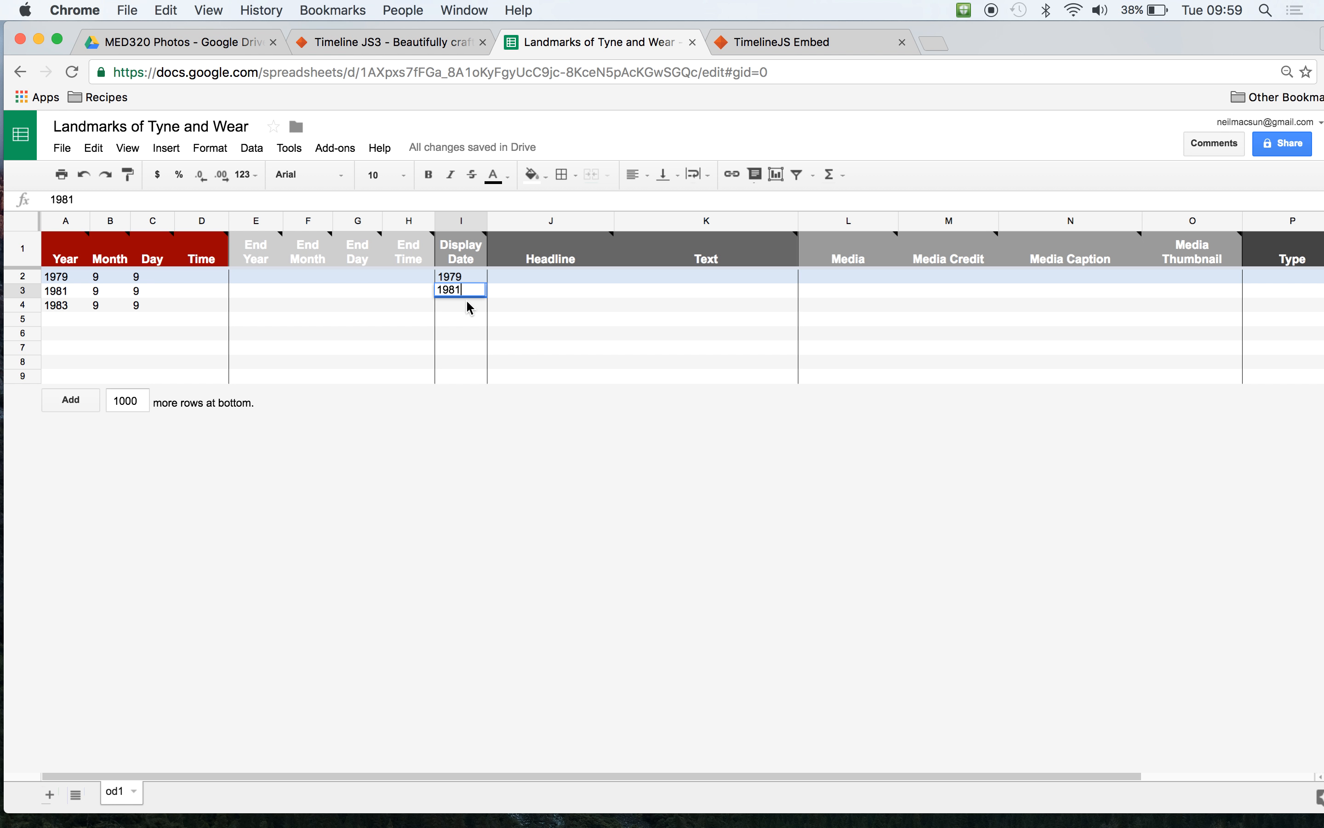
- Enter 1983 as the display date in row 4 and Tyne Bridge as the headline of the 1979 entry
type("1983")
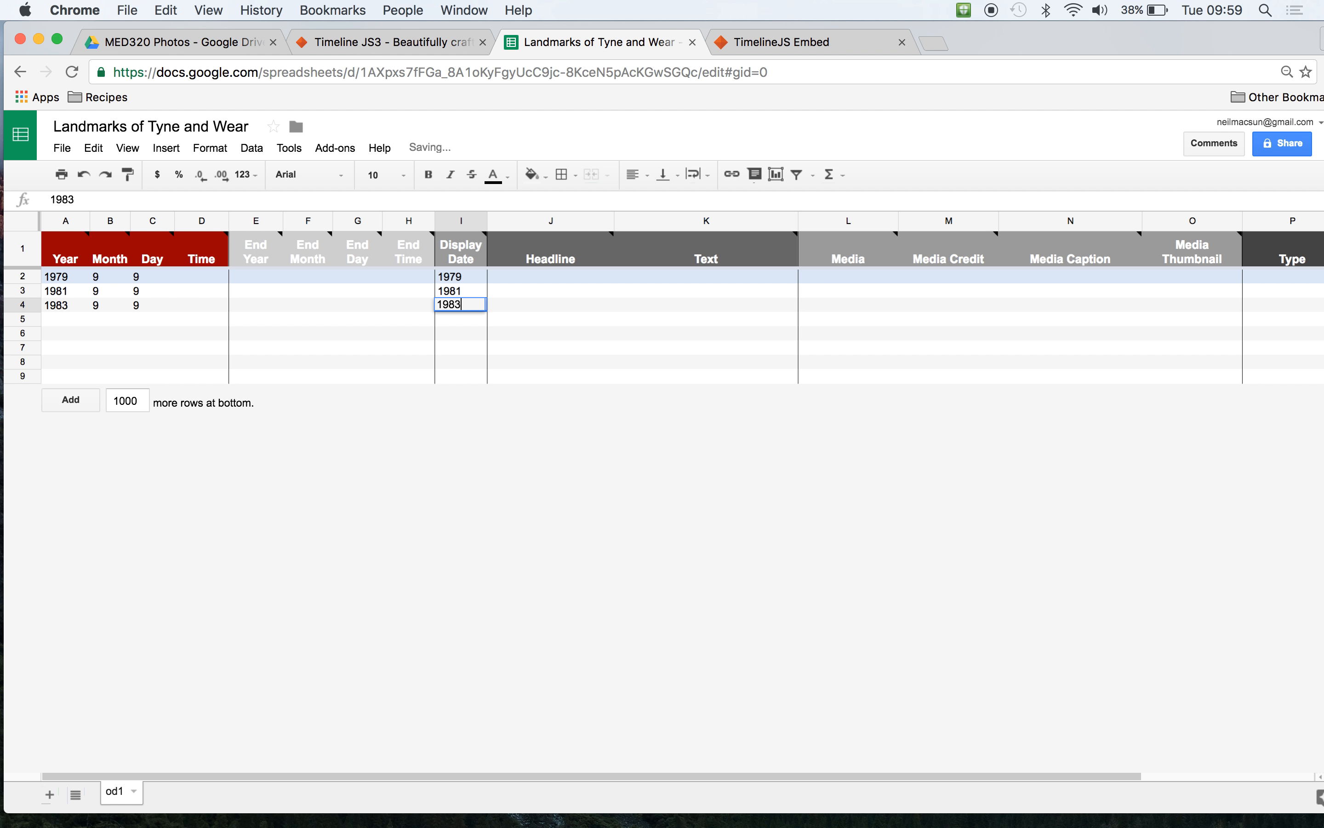
left_click(528, 280)
type("Tyne Bridge")
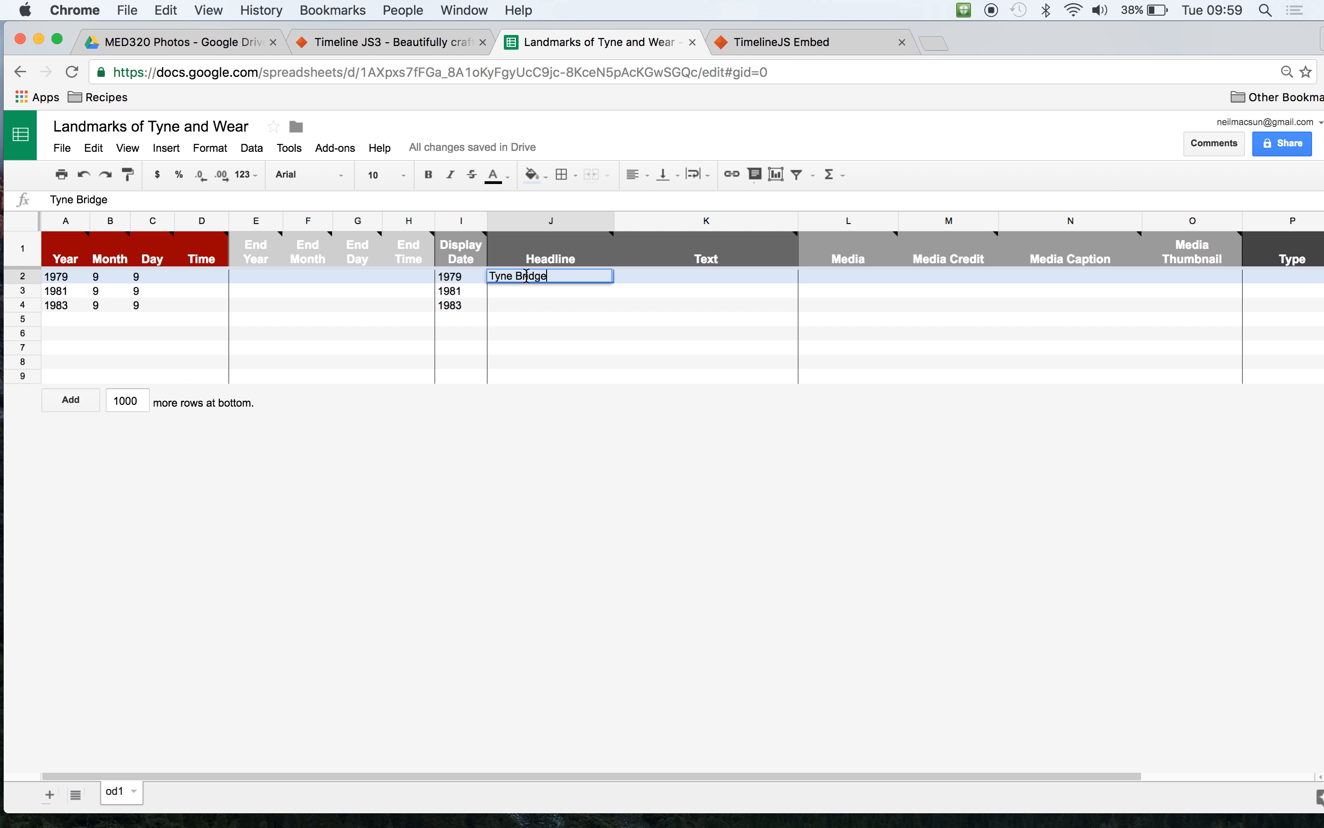
left_click(526, 287)
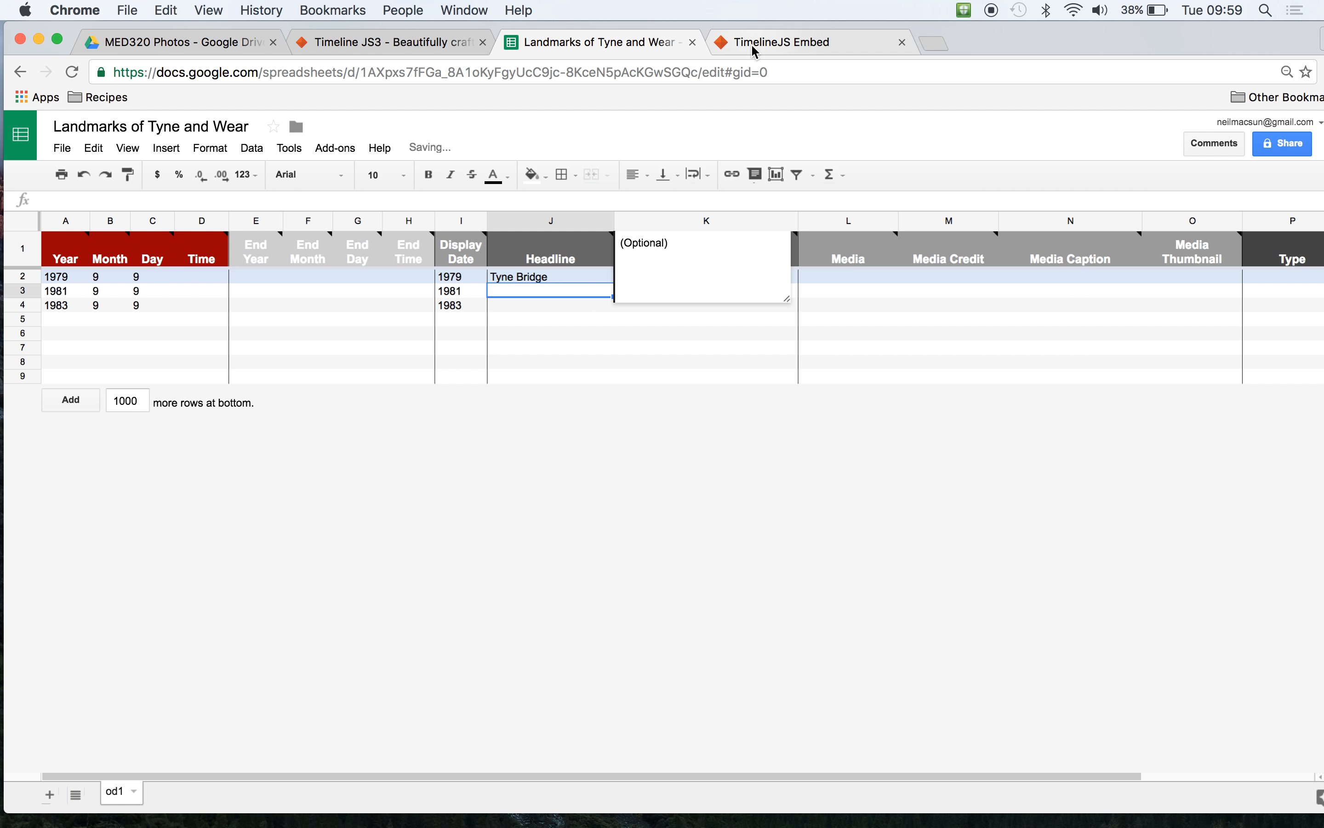
- Check the headline in the example football timeline, and enter the headlines Marsden Rock for 1981 and Roker Pier for 1983
left_click(754, 51)
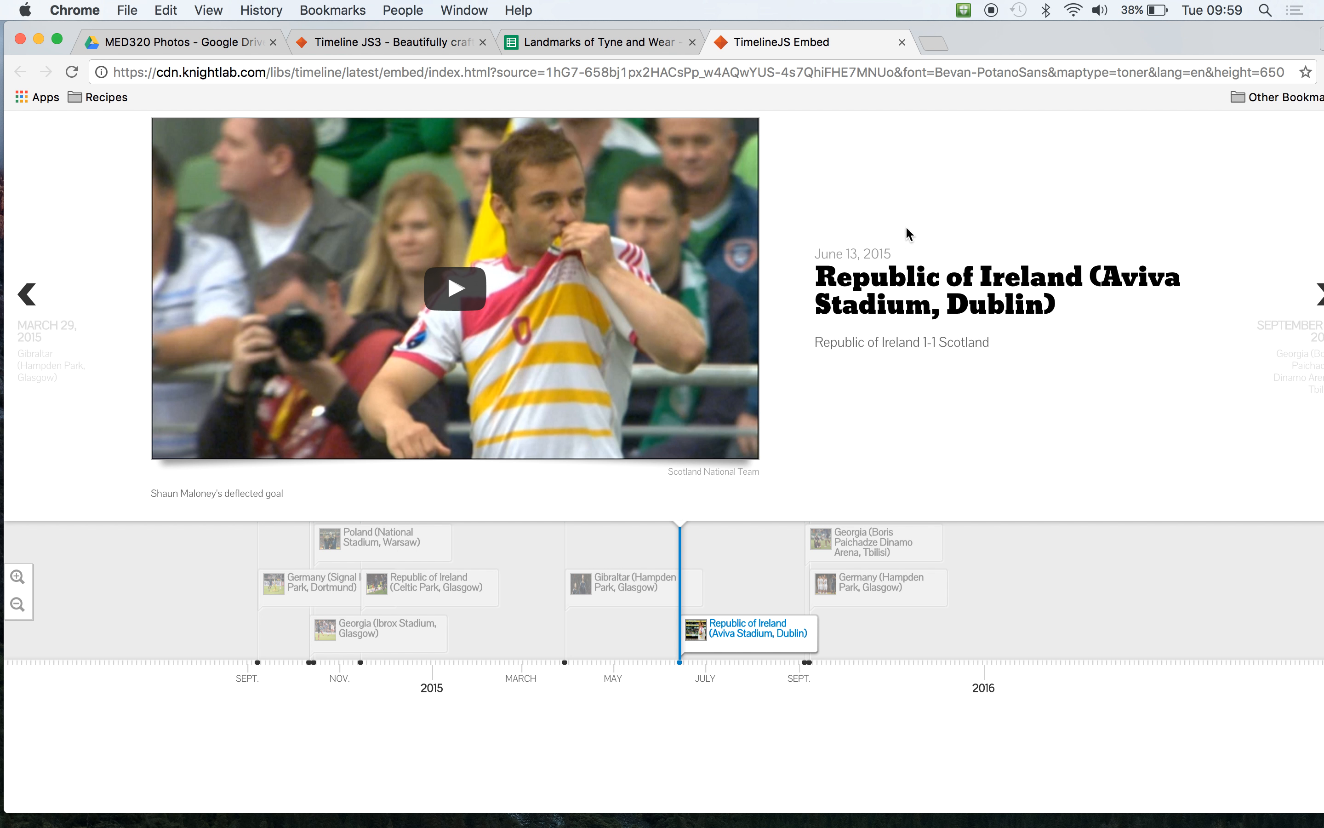
left_click(612, 45)
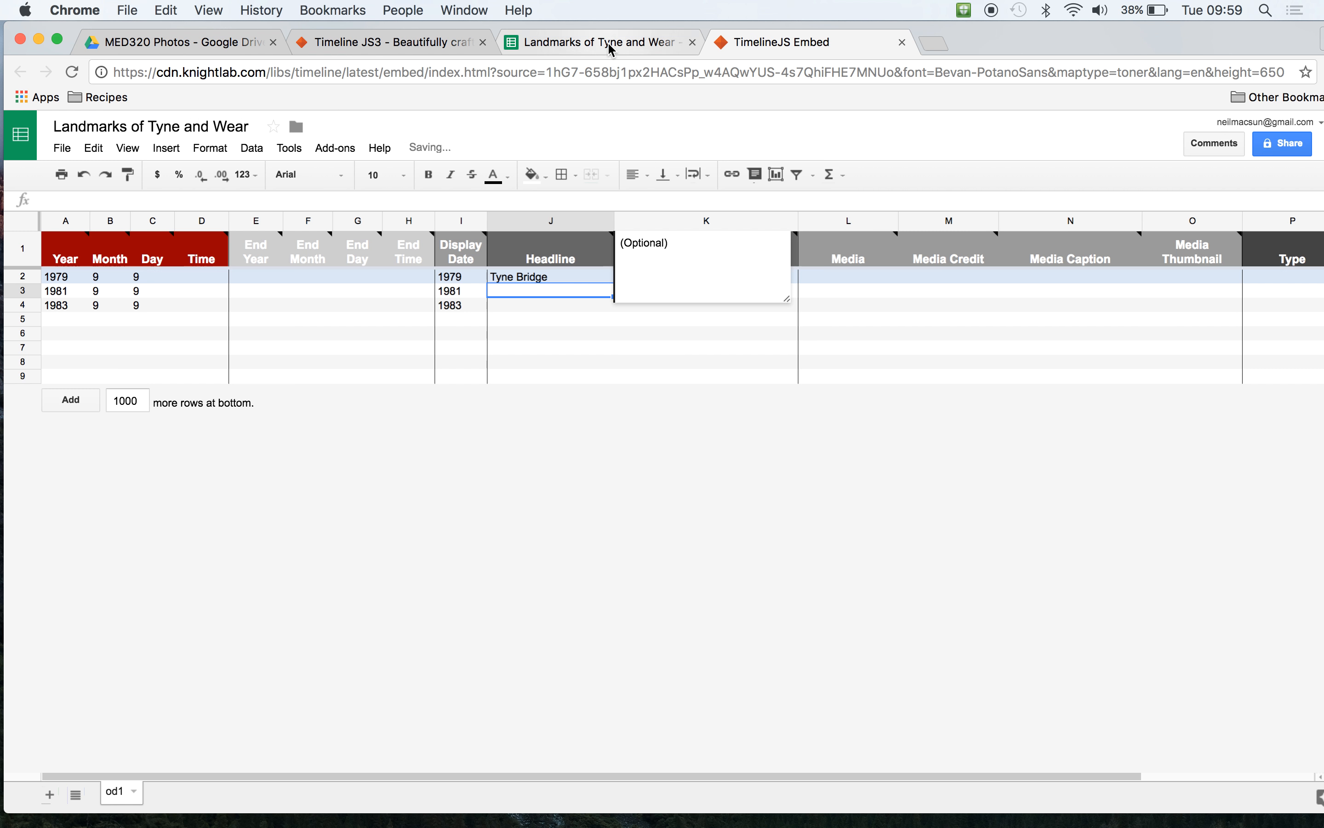
type("Marsden Rock")
left_click(513, 307)
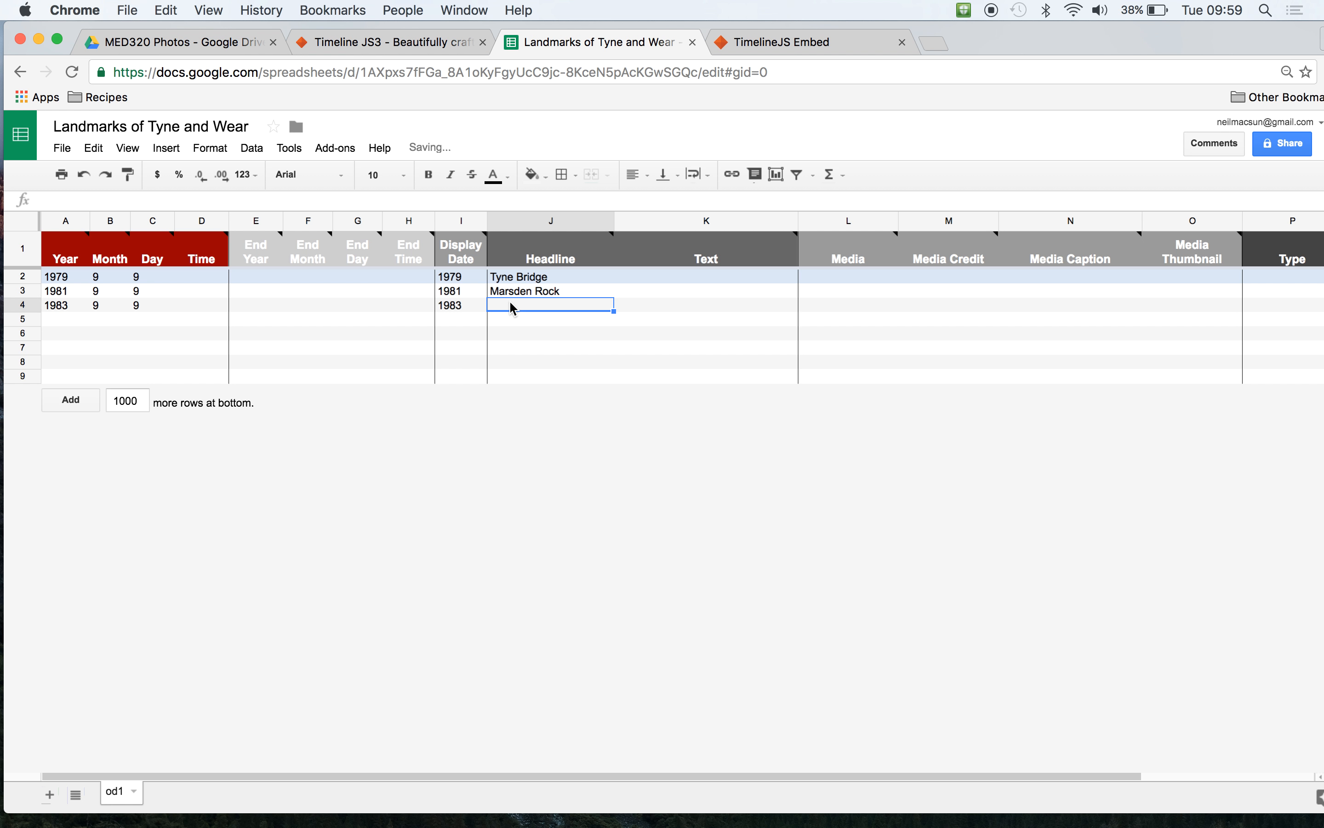
type("Roker Pier")
key("Return")
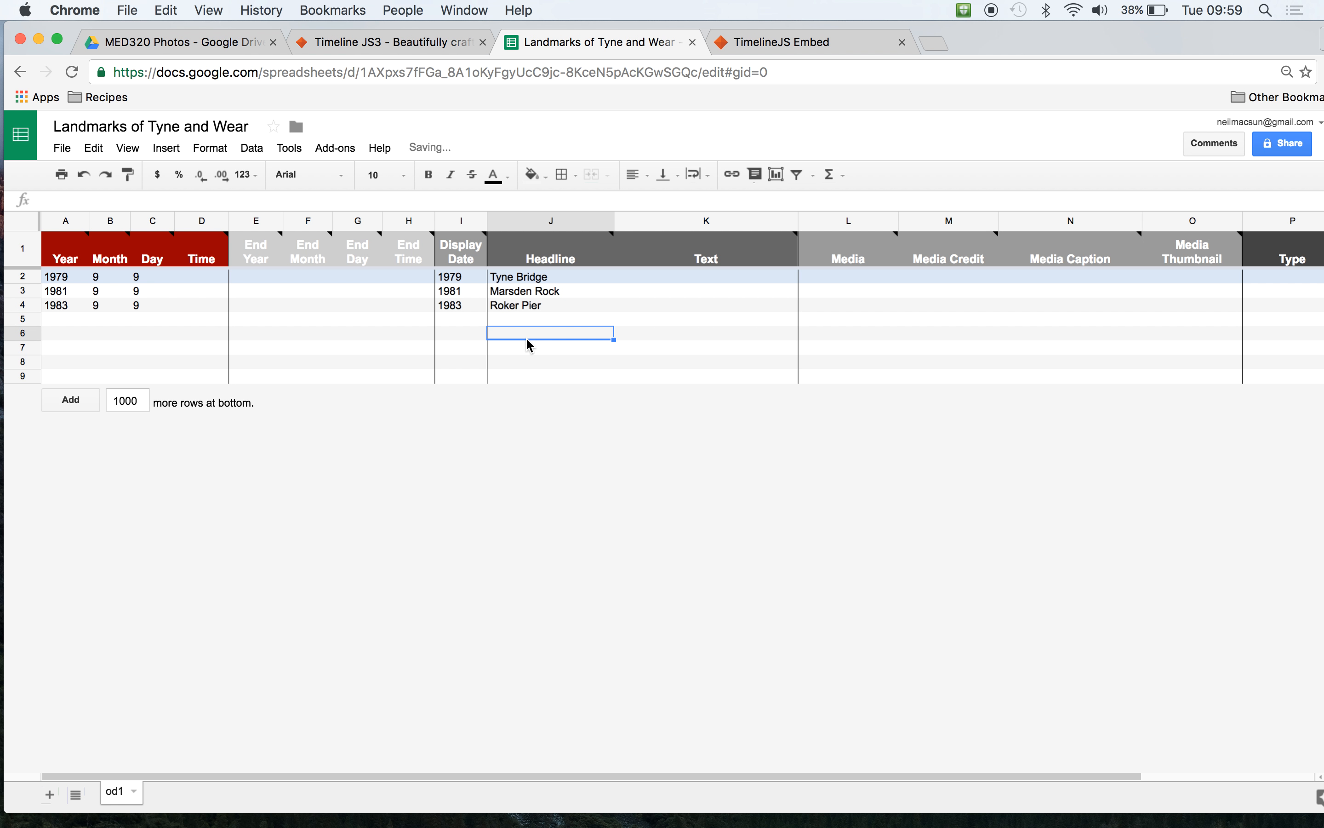
- Enter "Words in here" as the Text of the Tyne Bridge entry
left_click(657, 278)
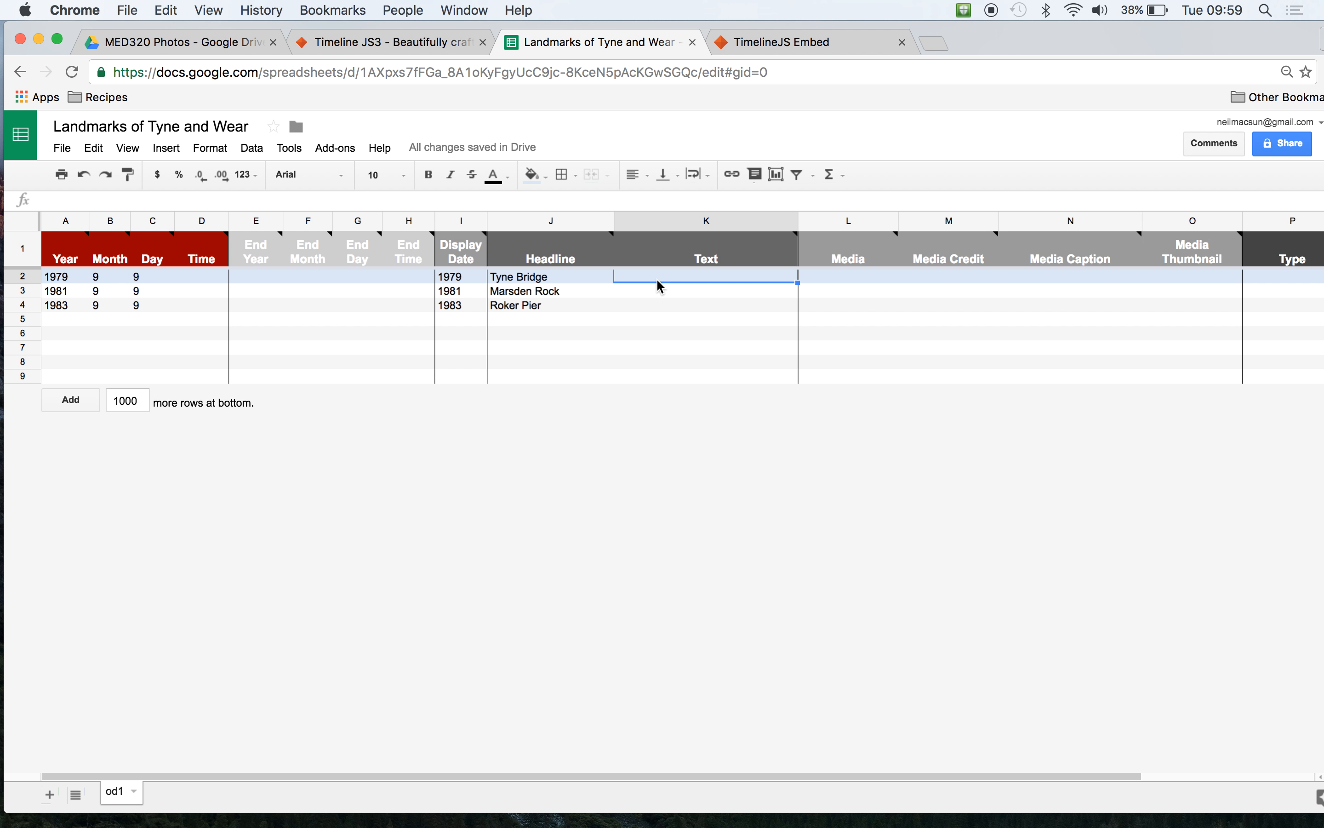
type("Words in here")
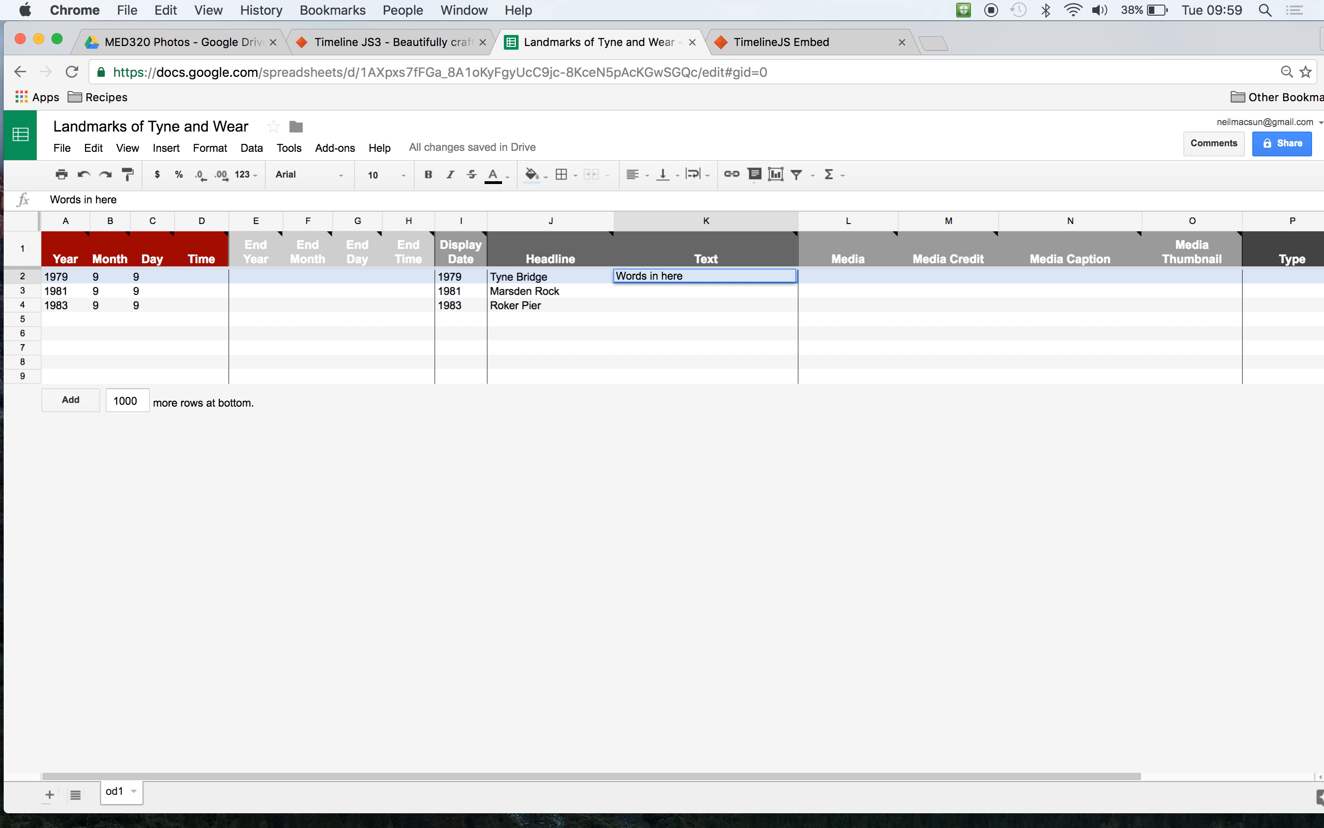
left_click(675, 293)
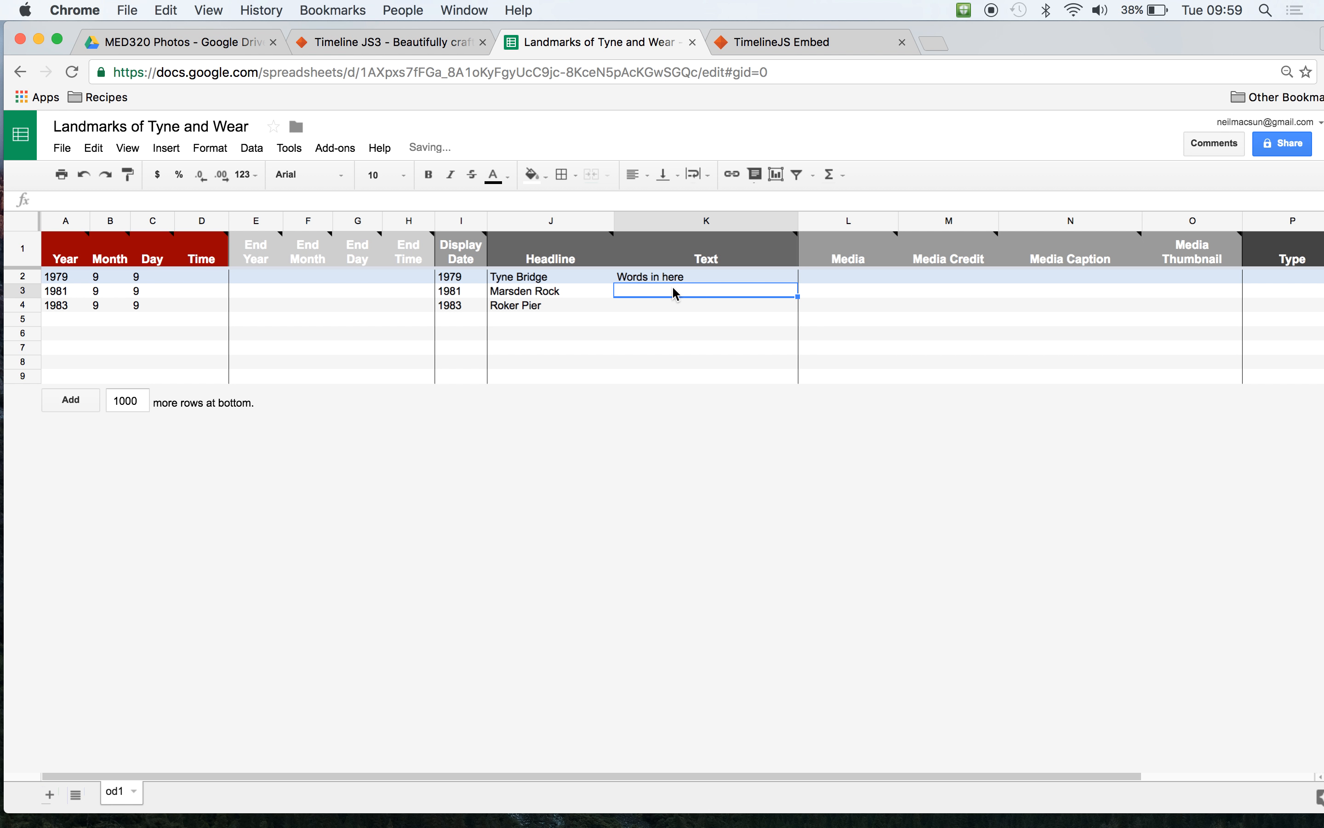
left_click(789, 279)
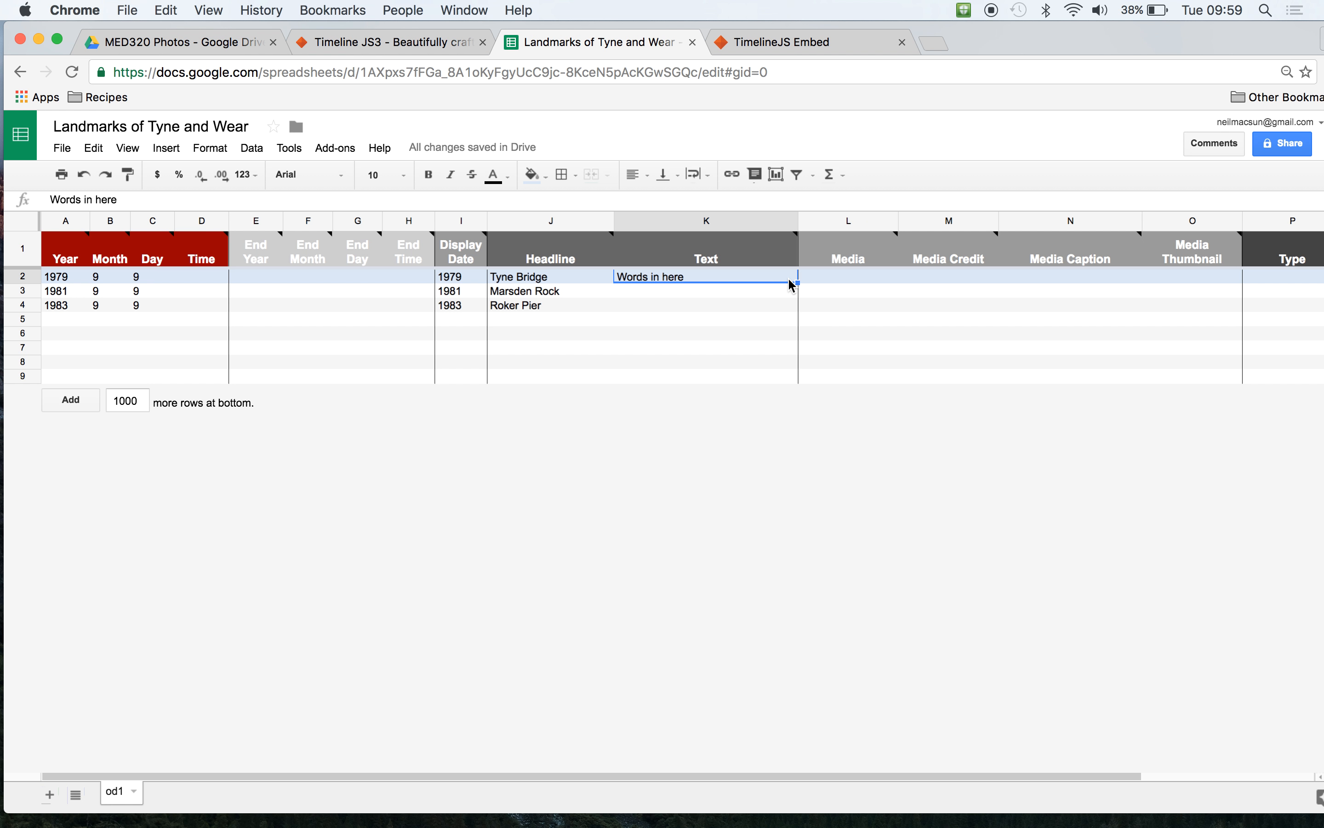
- Start editing the Tyne Bridge entry's Media cell, and open Angel of the North.jpg from the MED320 Photos folder in Google Drive
left_click(845, 276)
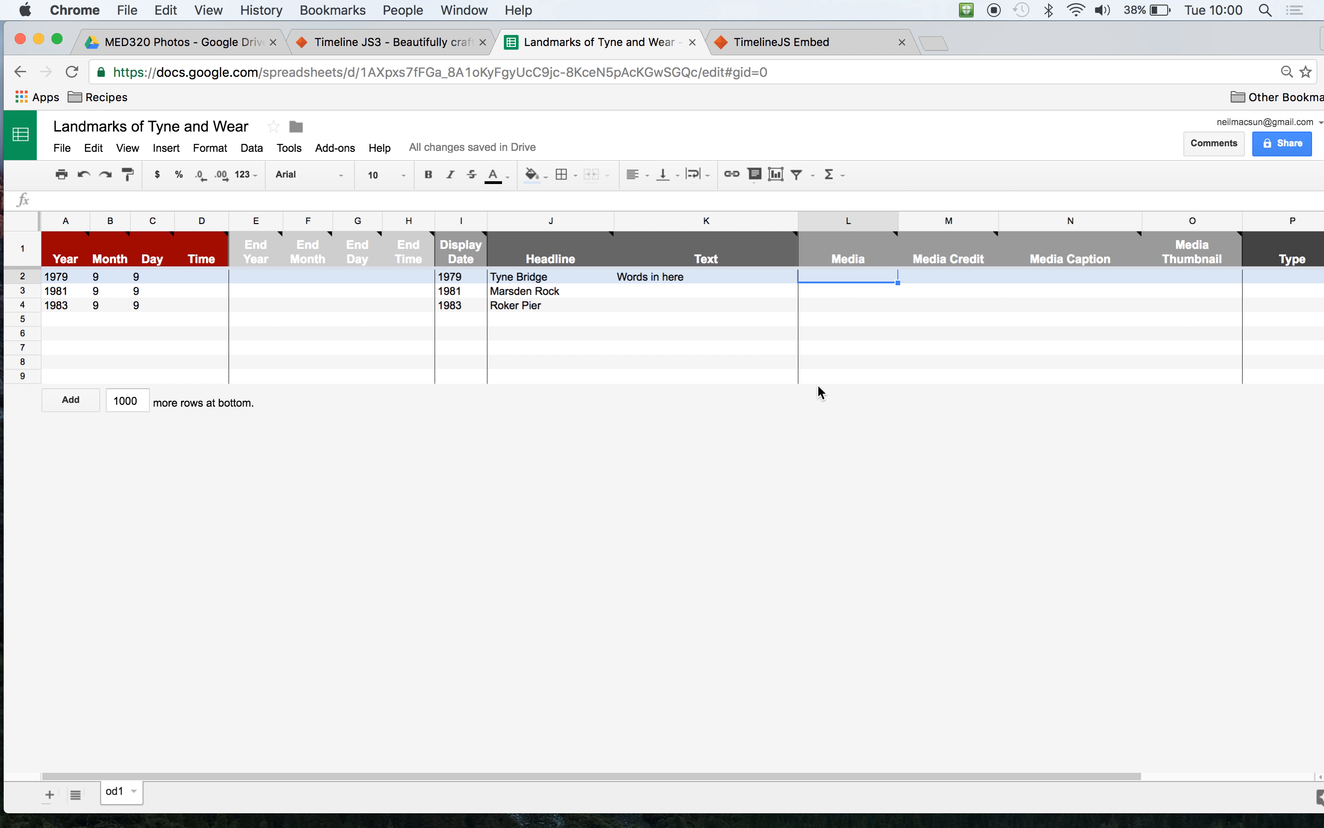
double_click(843, 280)
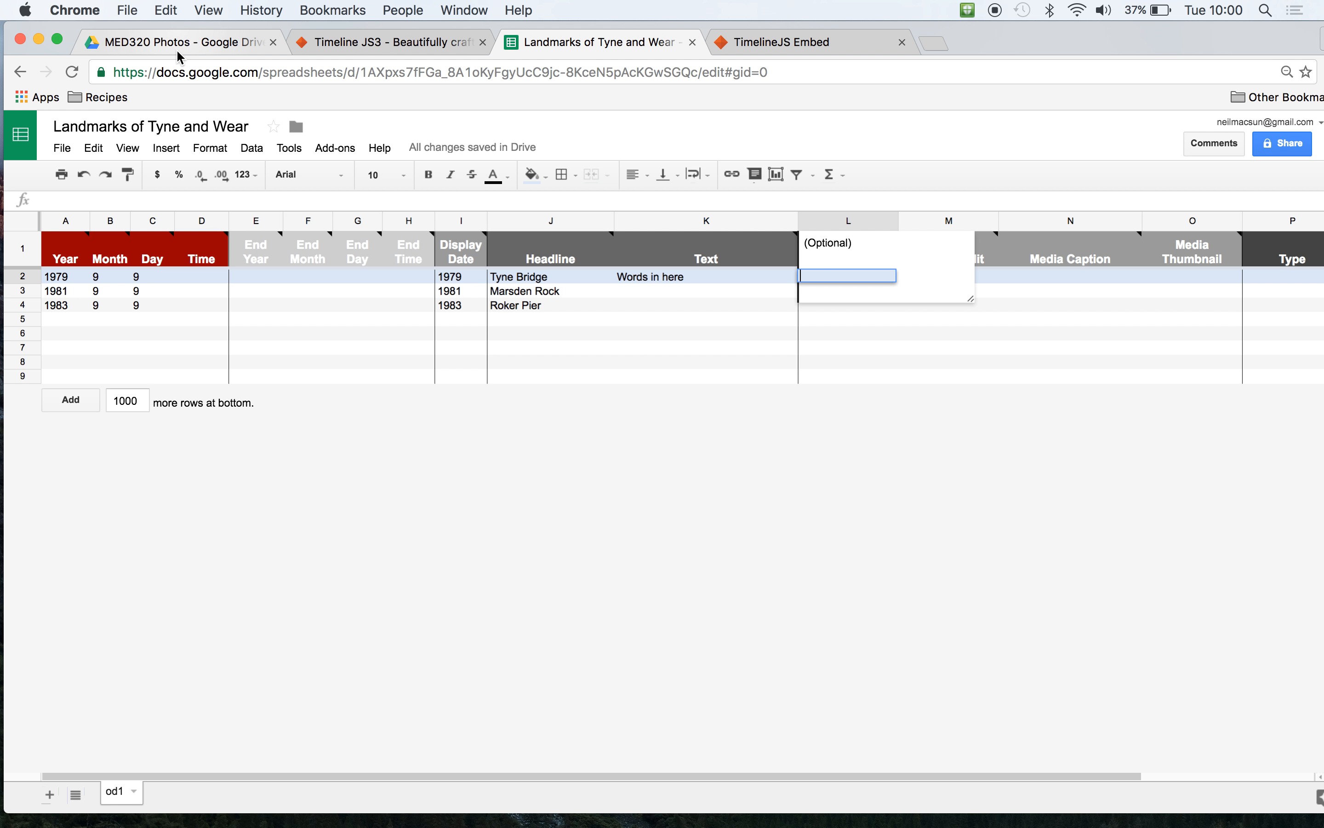
left_click(165, 41)
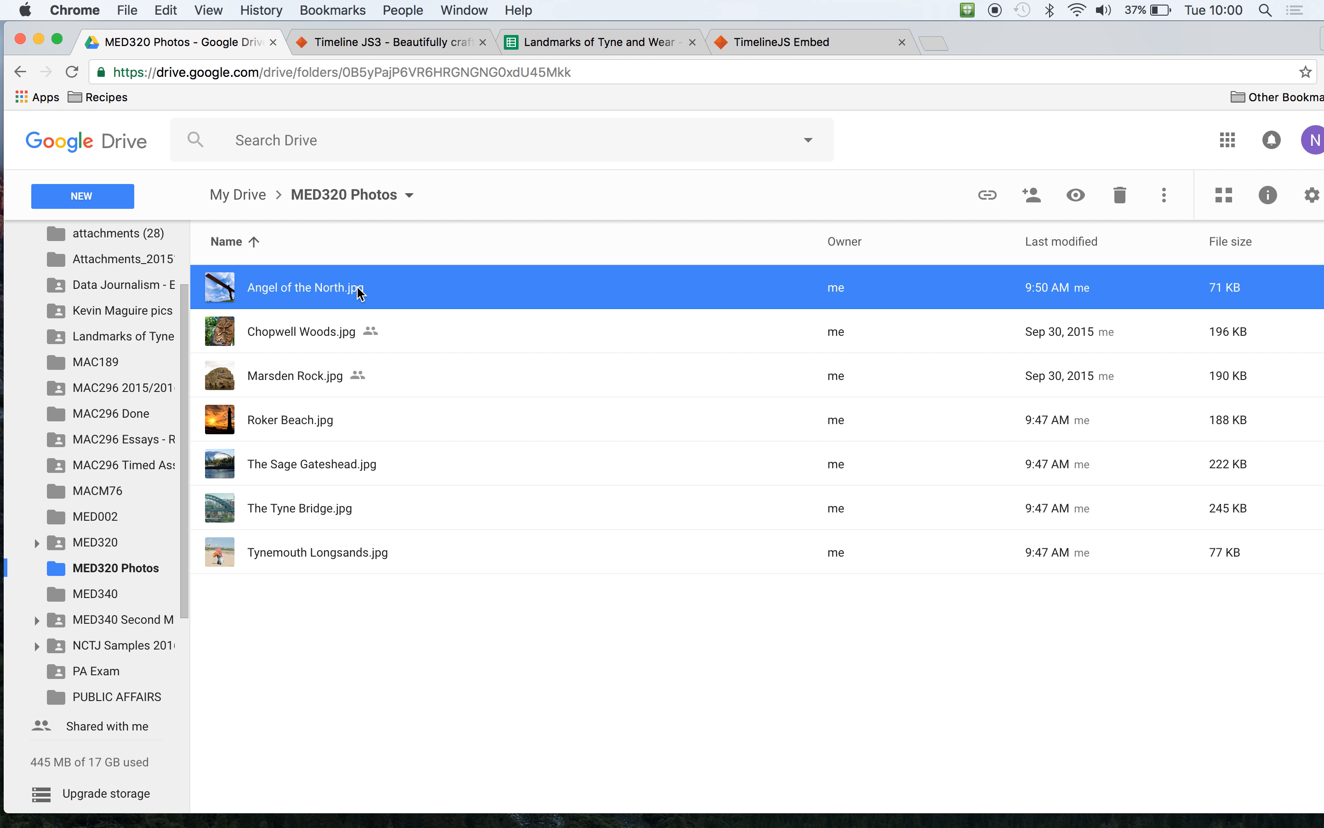
double_click(360, 293)
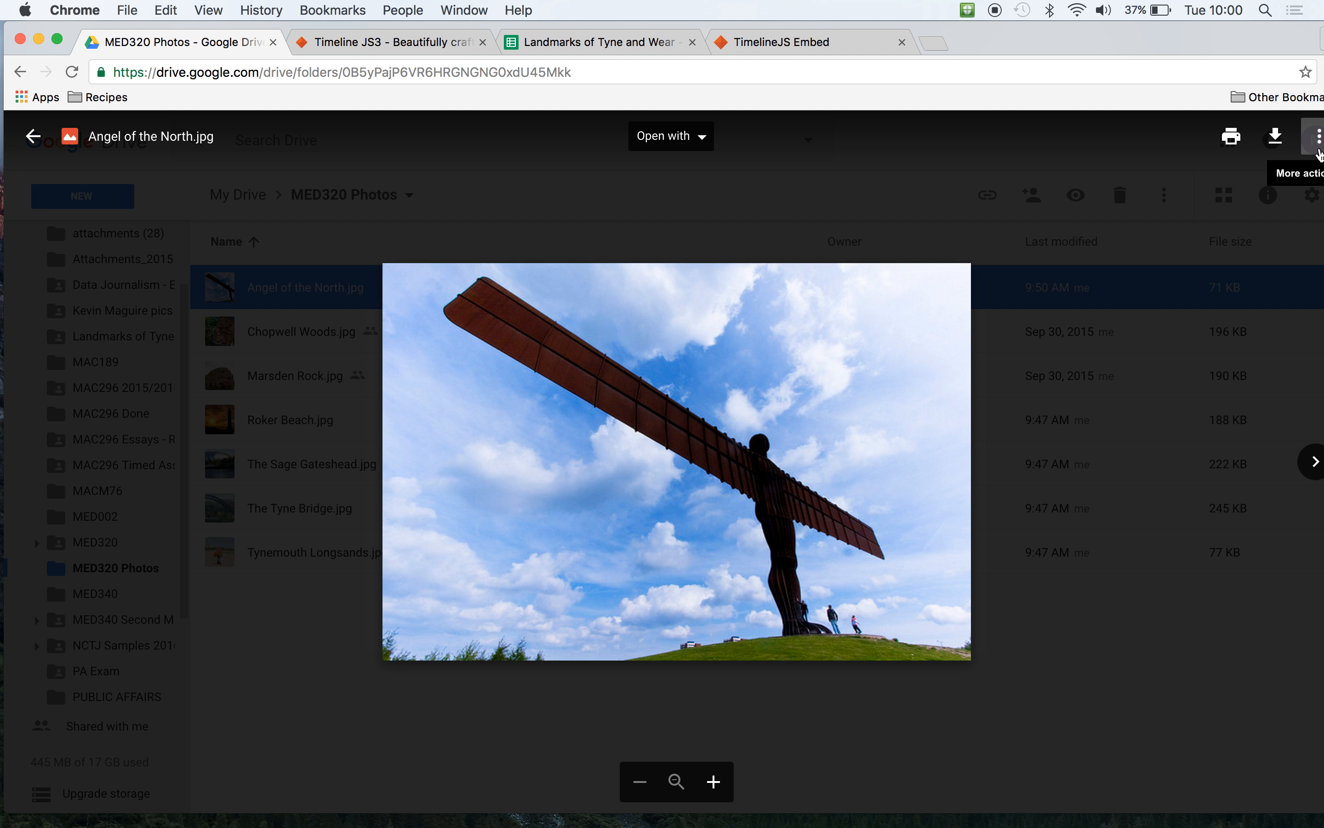
- Change the Angel of the North photo's link sharing to Anyone with the link, with view access, in its advanced sharing settings
left_click(1317, 138)
left_click(1242, 187)
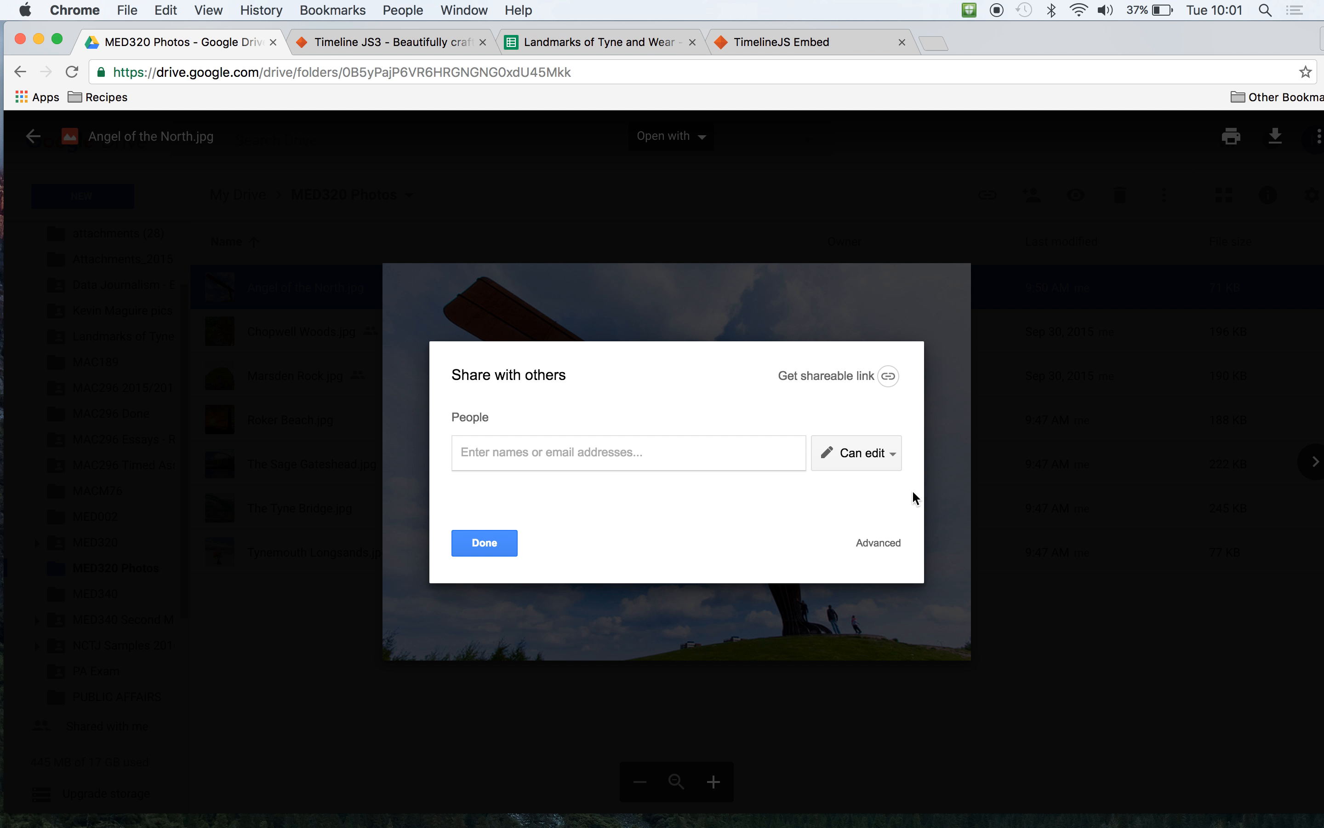
left_click(870, 547)
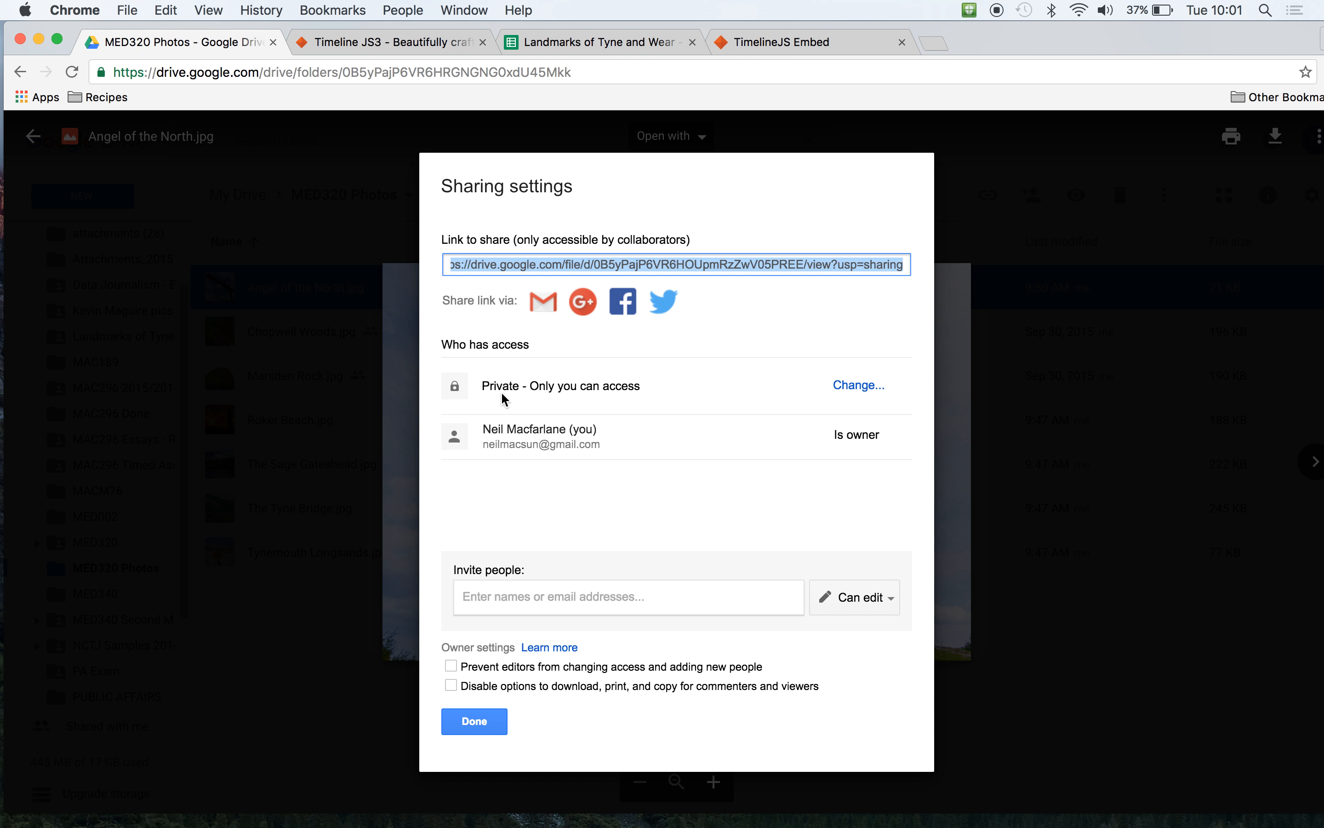
left_click(869, 387)
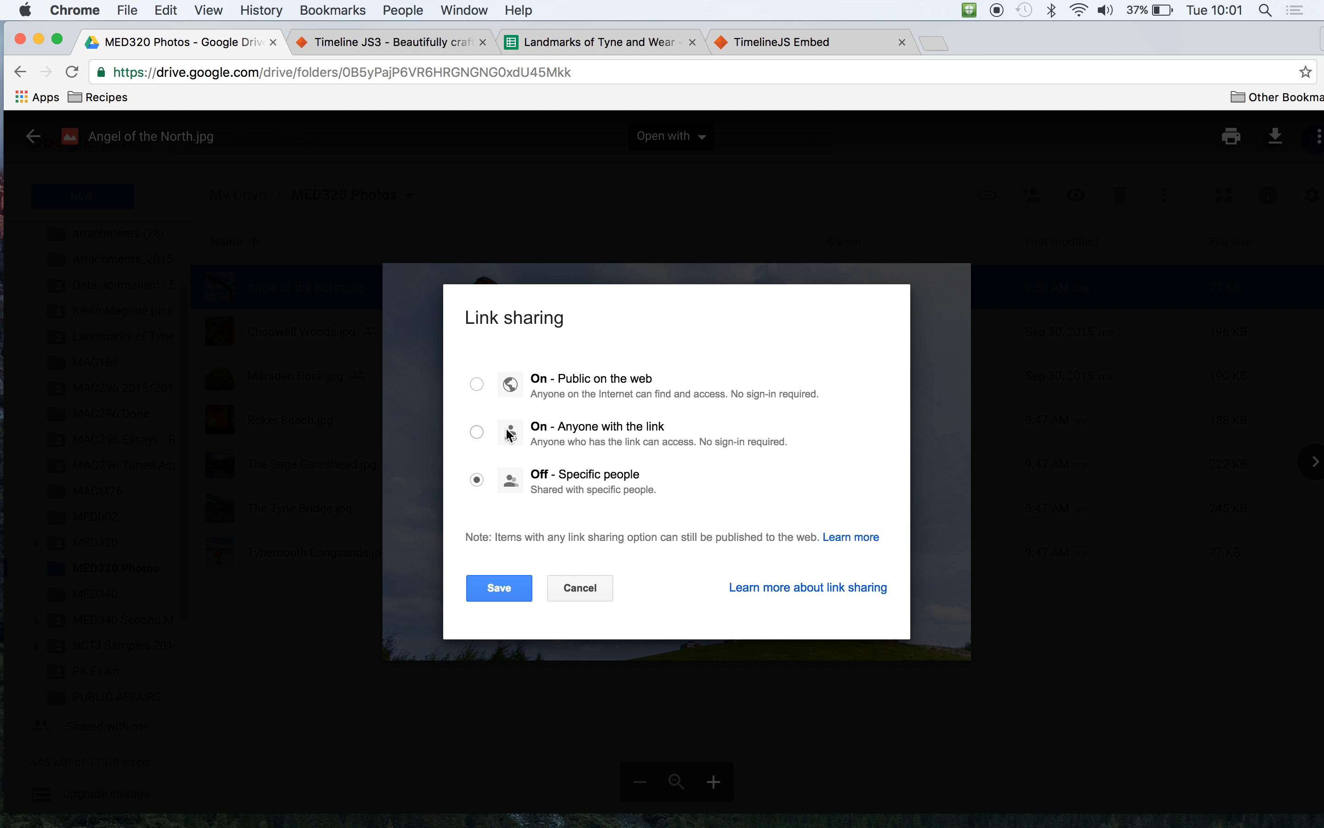
left_click(476, 432)
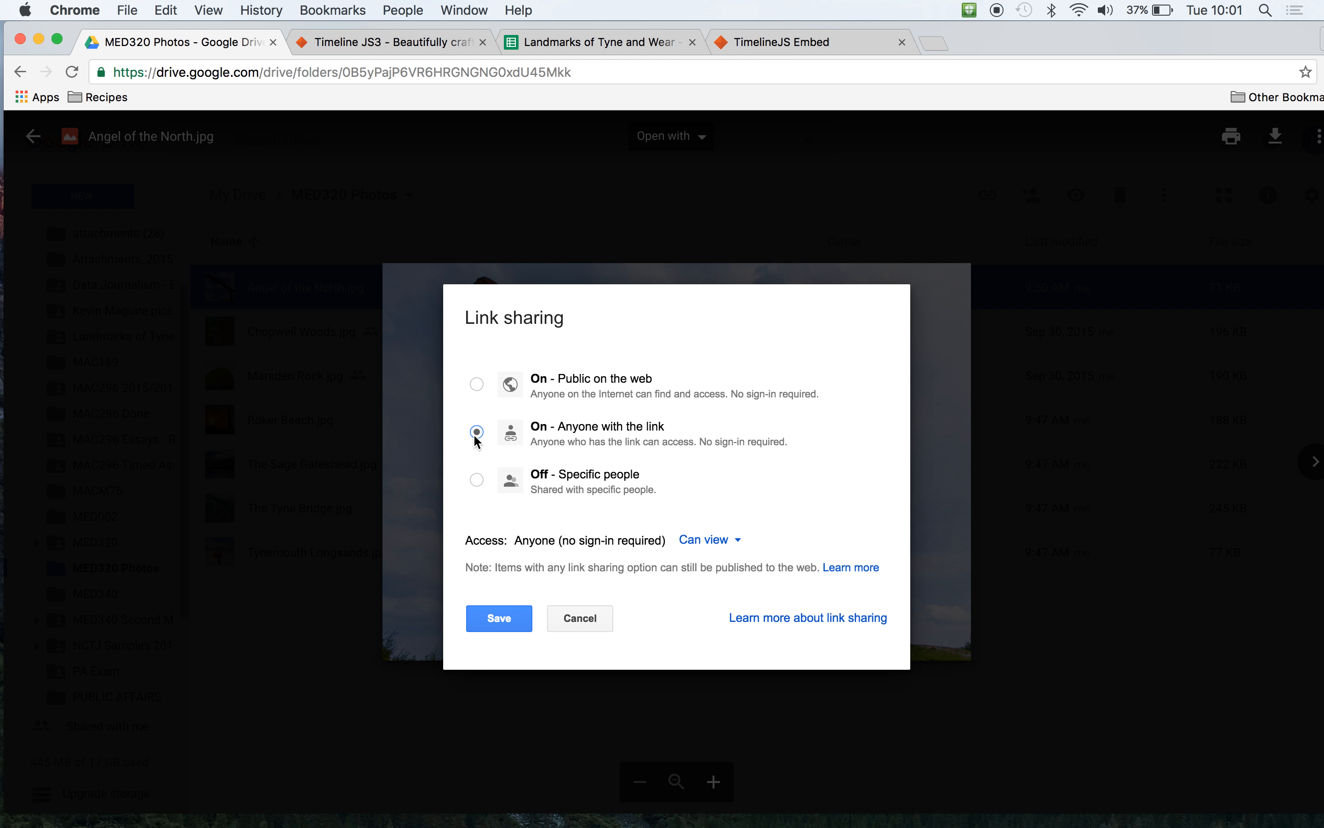
left_click(502, 624)
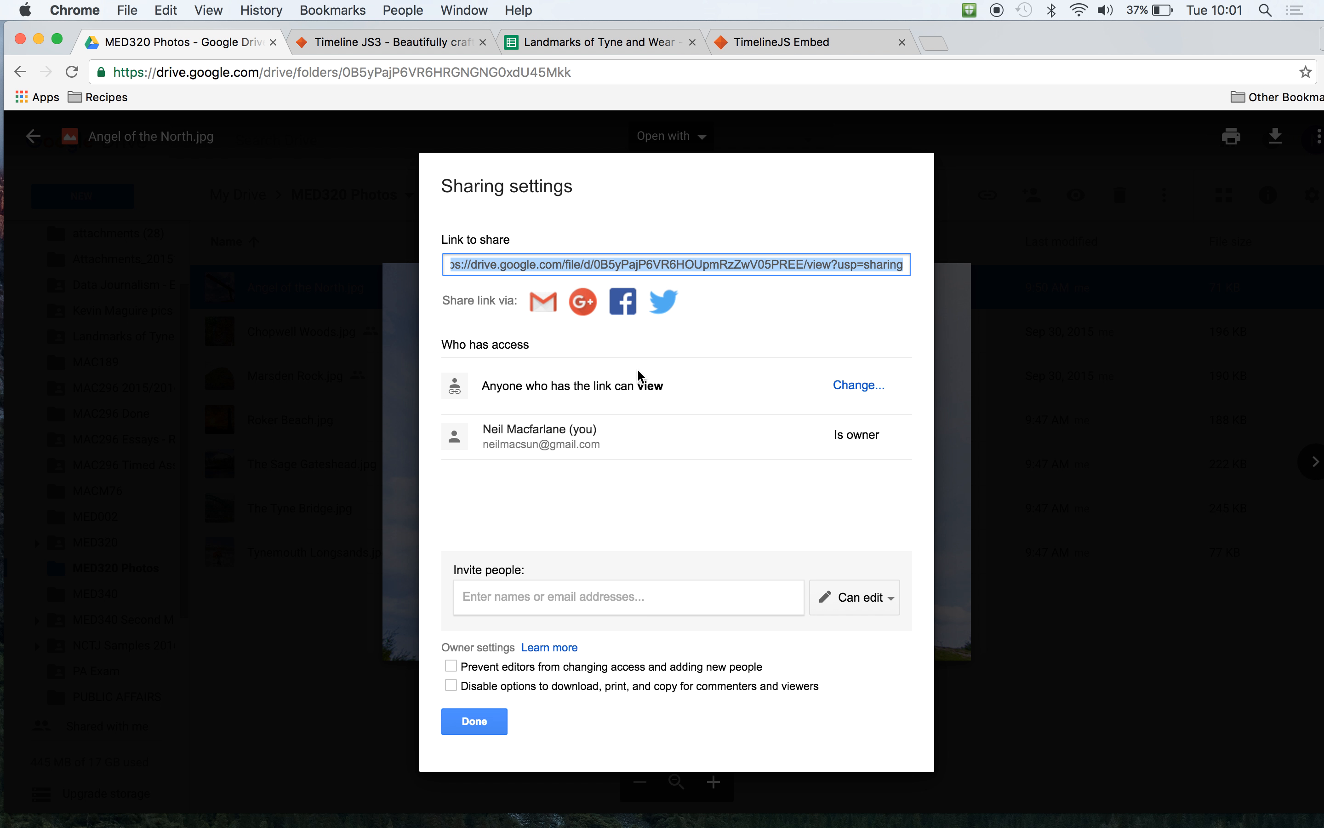
- Copy the photo's share link and paste it into the Media cells of all three landmarks in the timeline spreadsheet
triple_click(652, 270)
key("super+c")
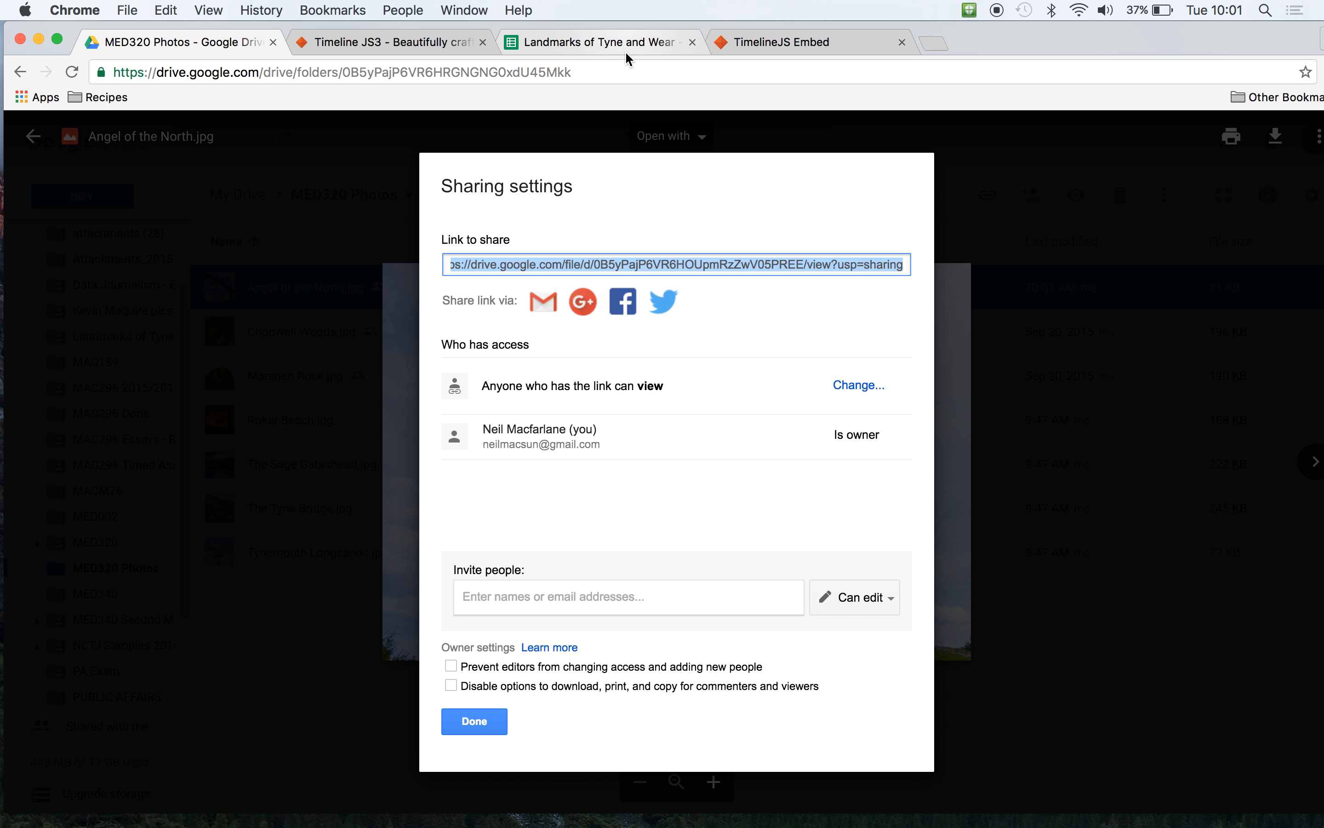
left_click(605, 43)
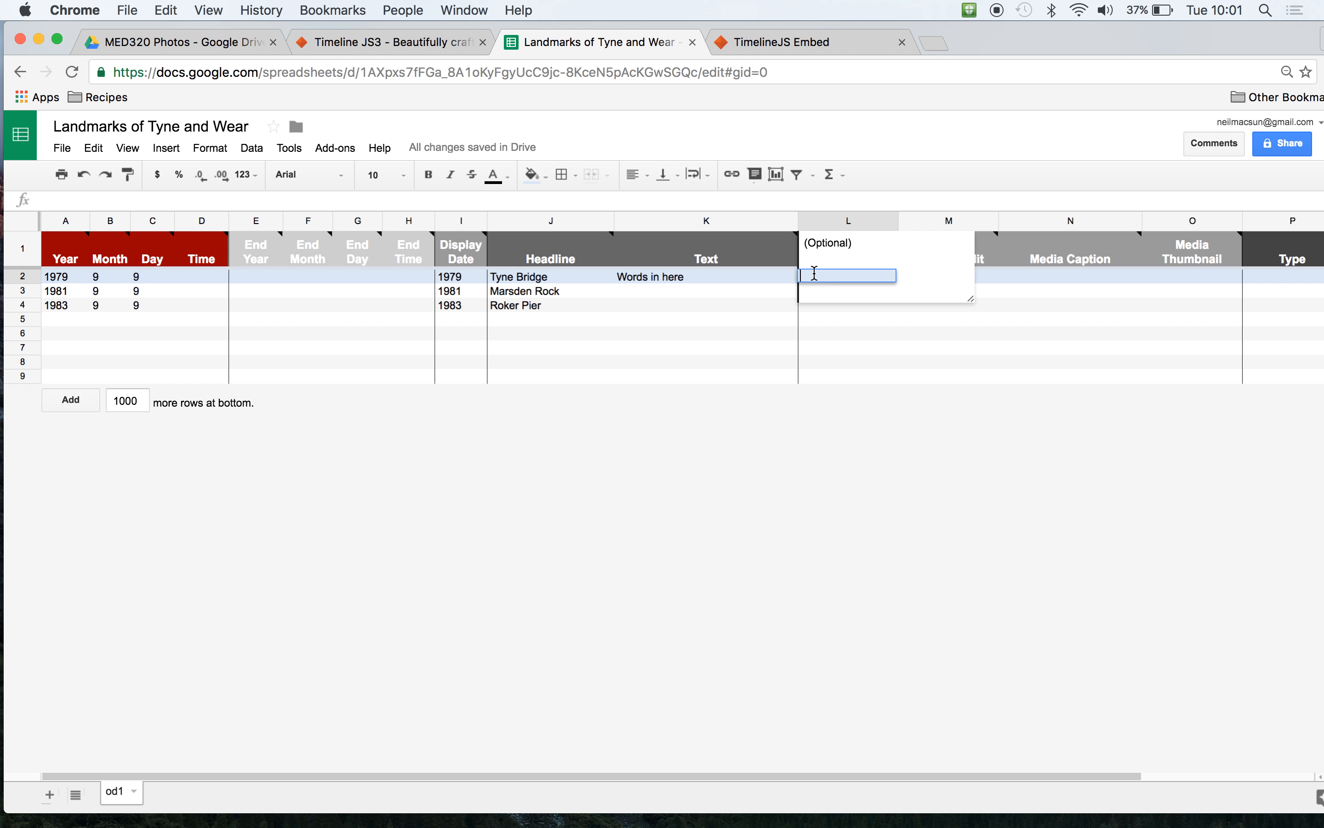
key("super+v")
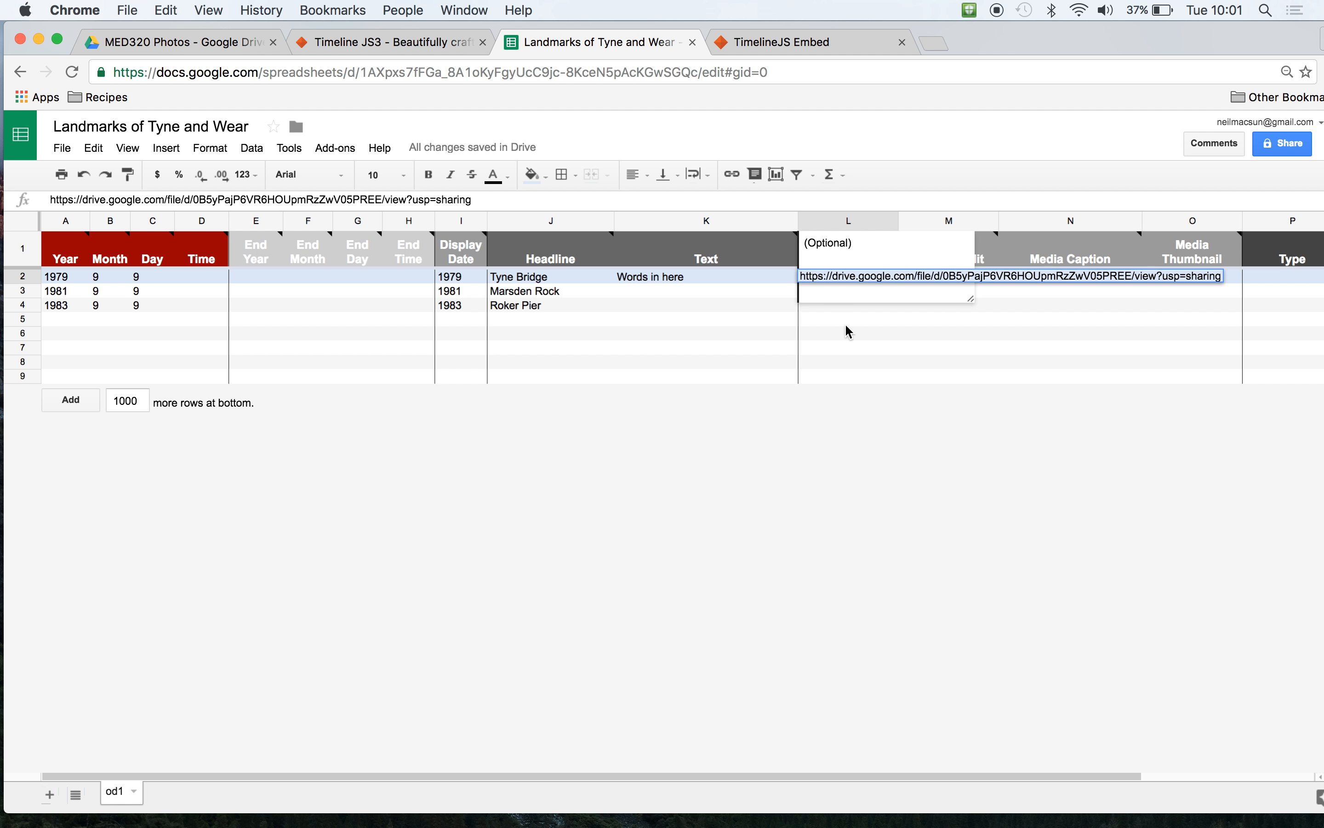
left_click(845, 332)
left_click(833, 292)
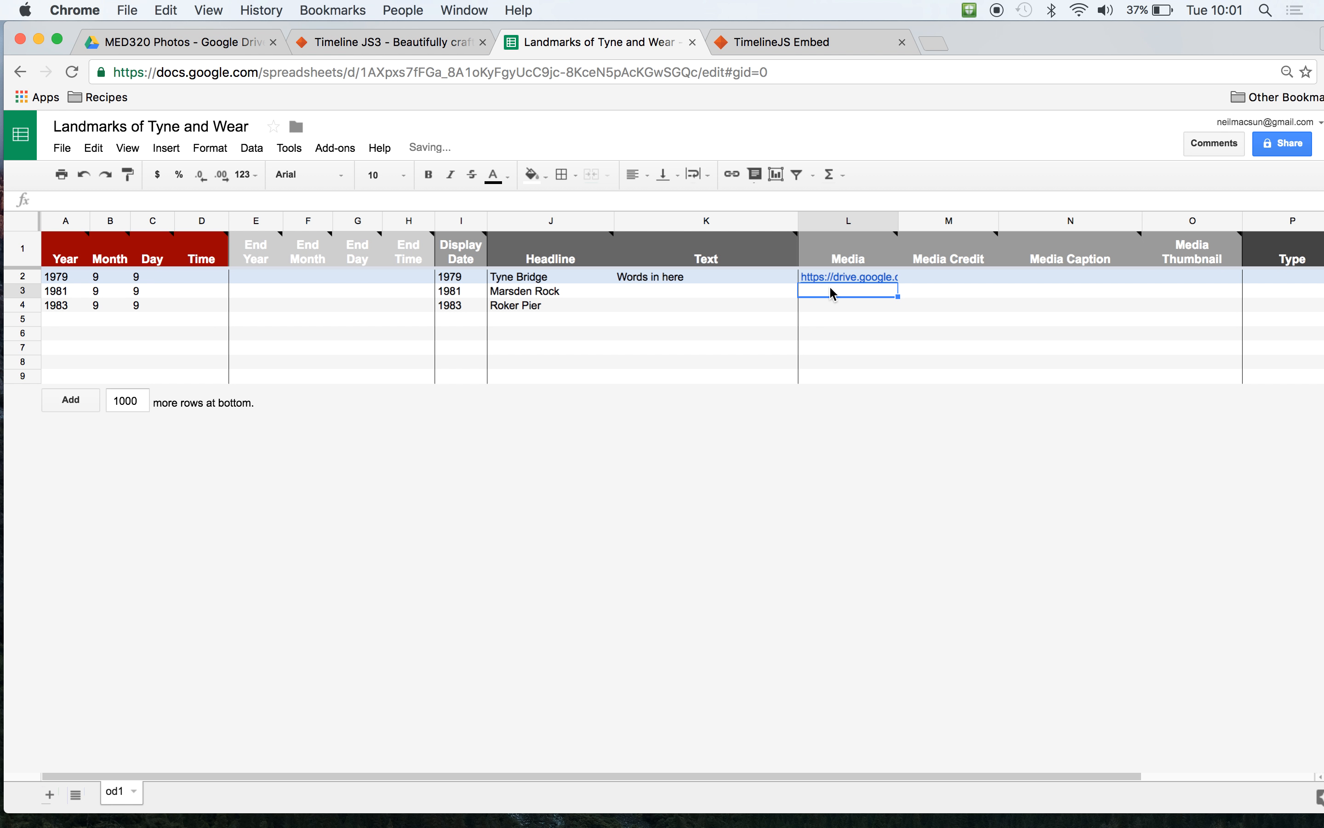
key("super+v")
left_click(815, 301)
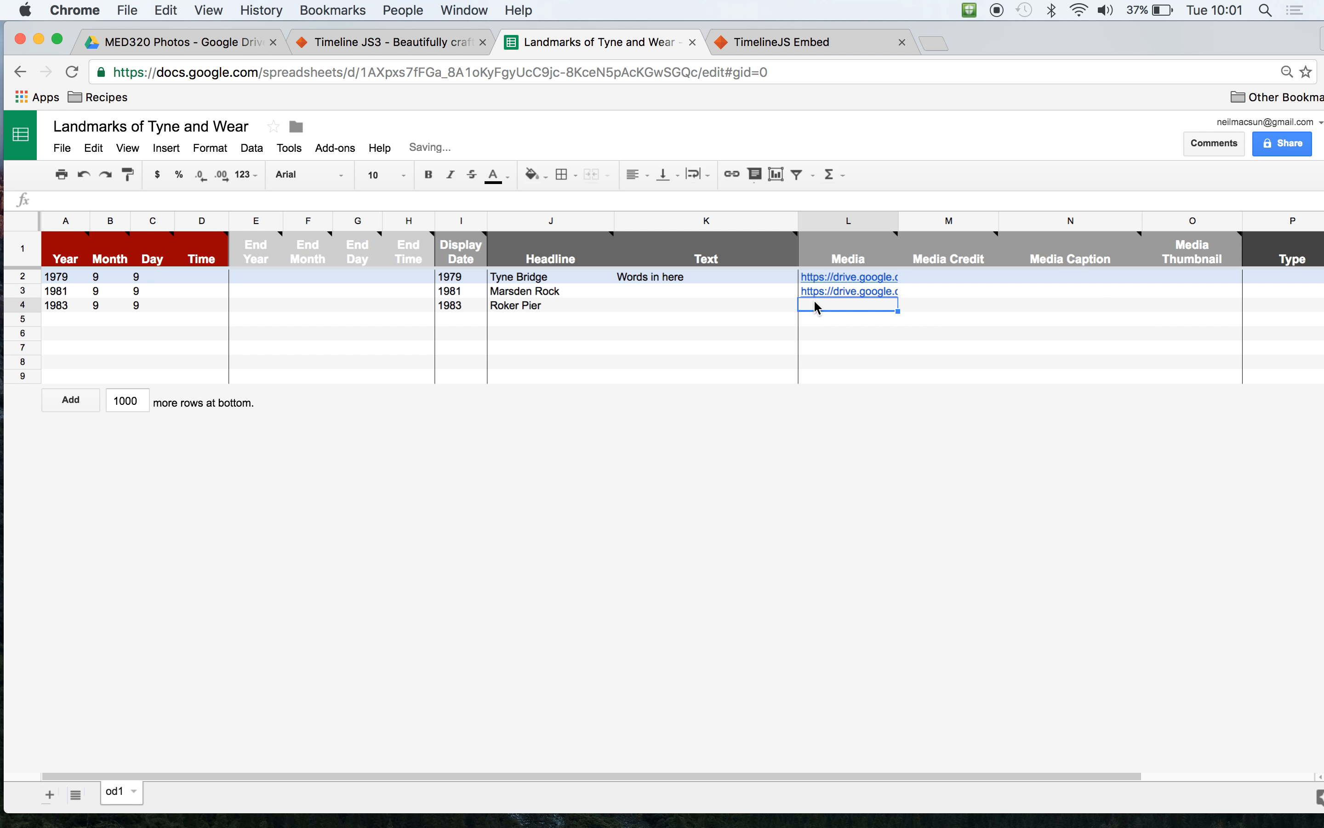
key("super+v")
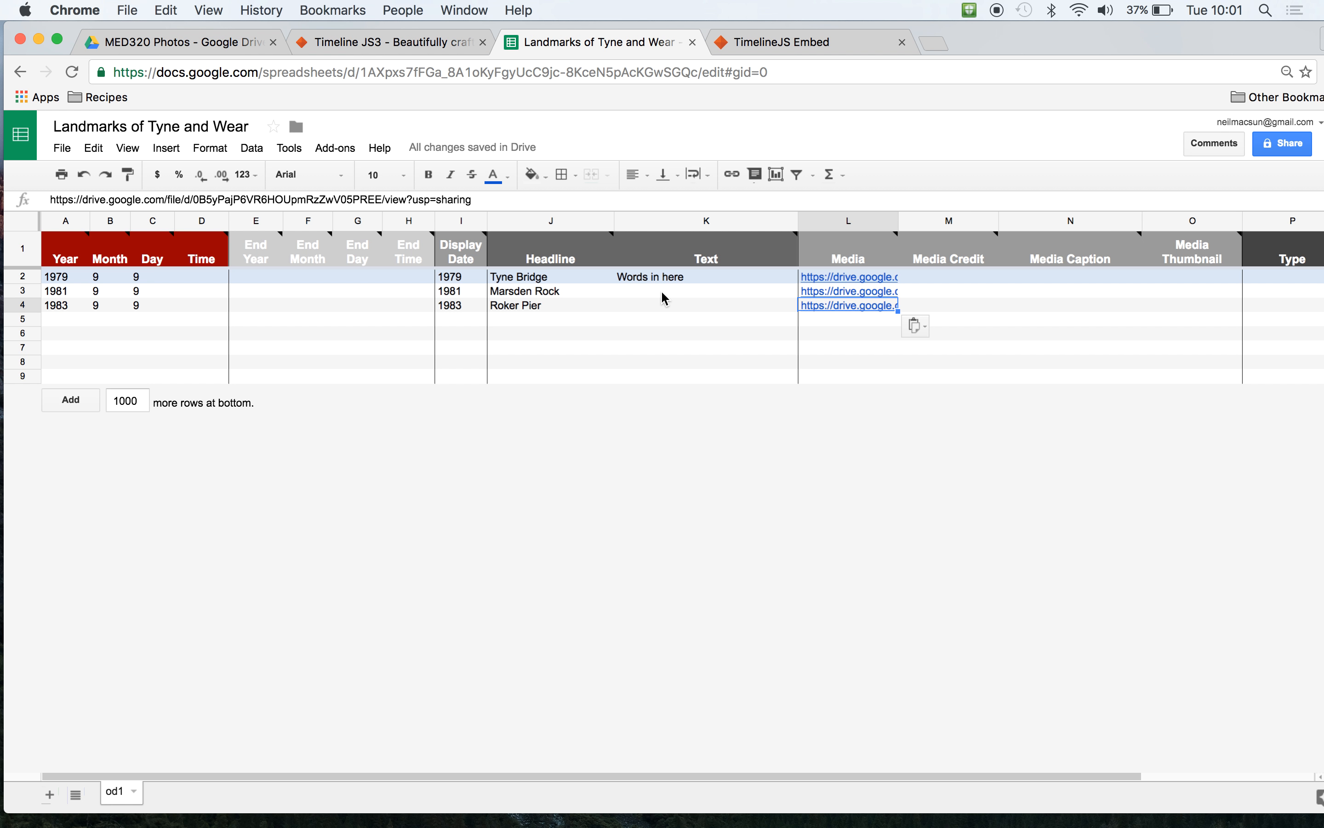
left_click(662, 278)
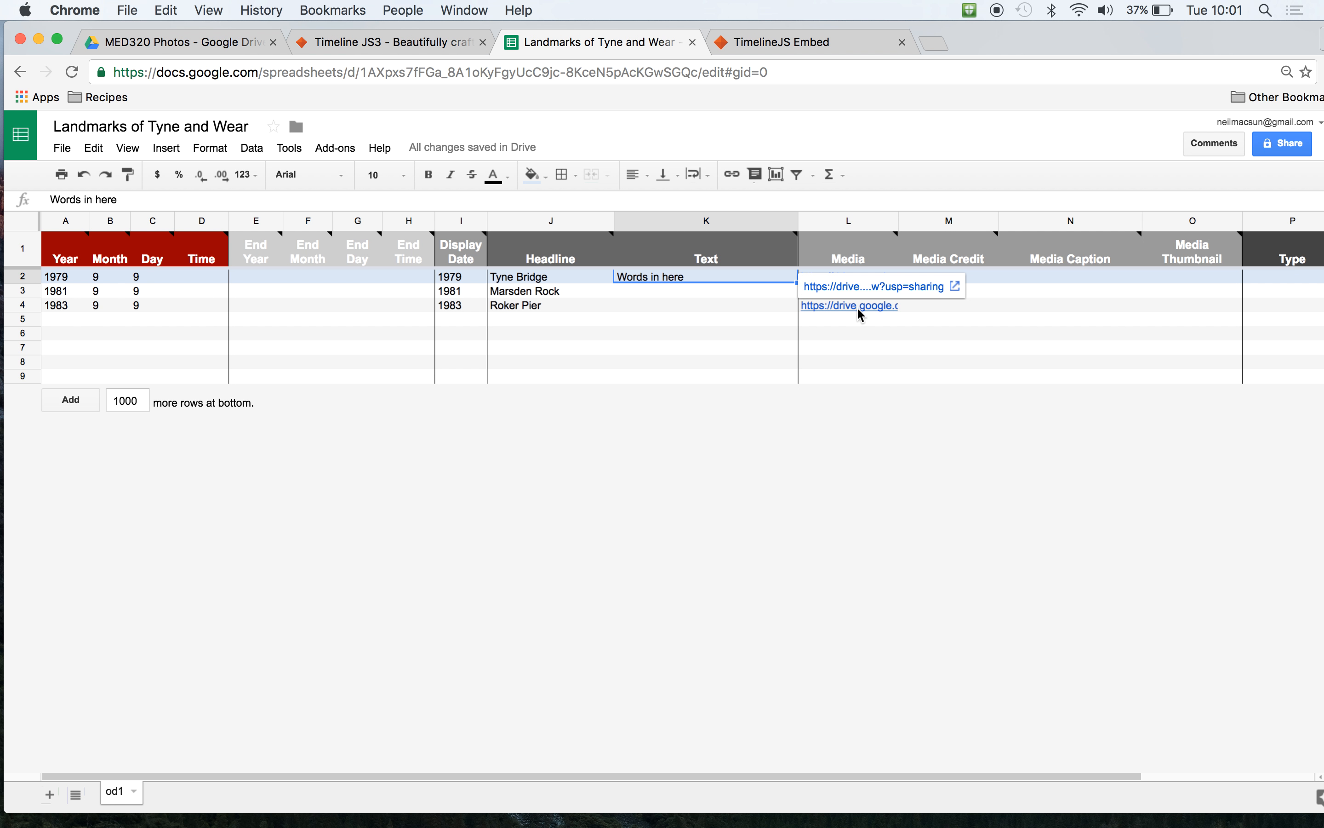
left_click(910, 365)
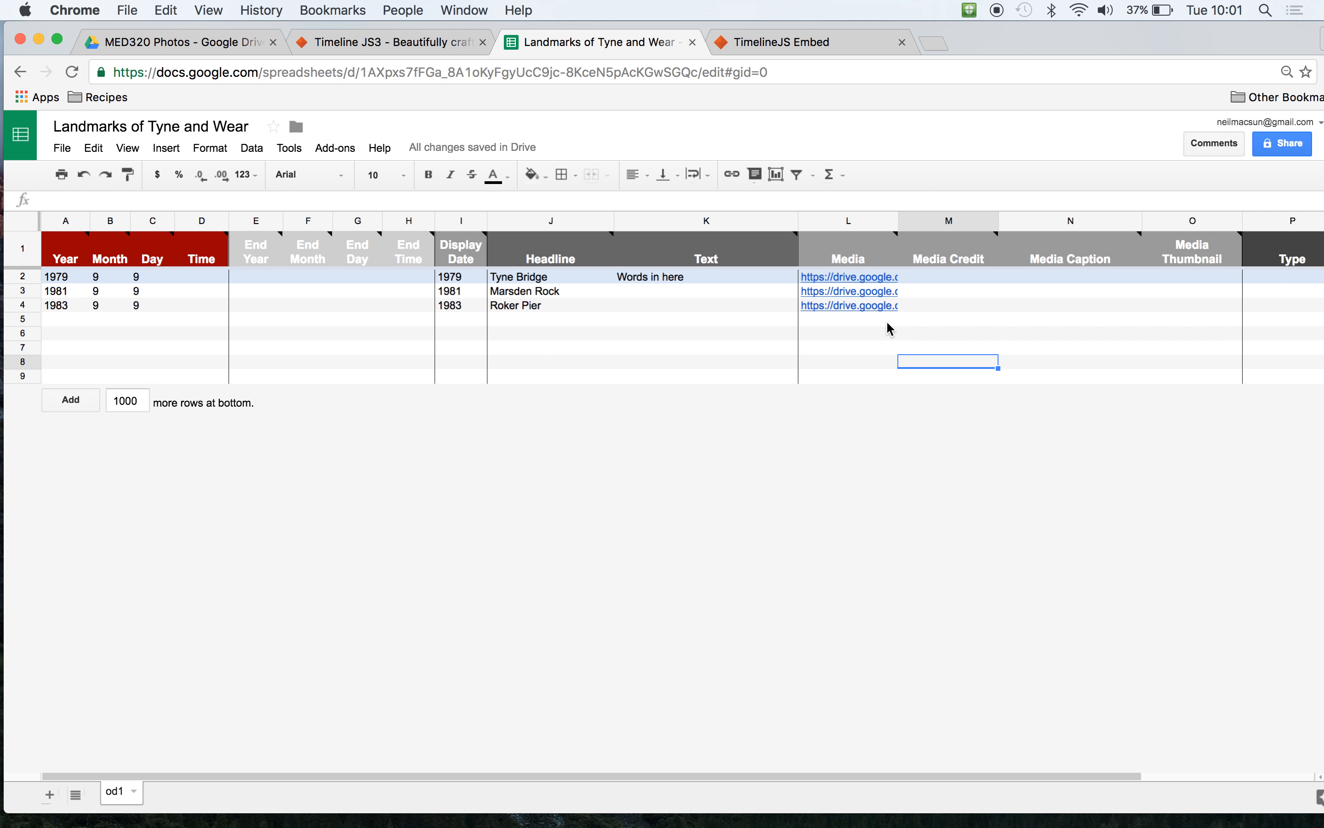
- Enter the photographer's social media handle as Media Credit for Tyne Bridge and the photographer's full name for Marsden Rock
double_click(940, 278)
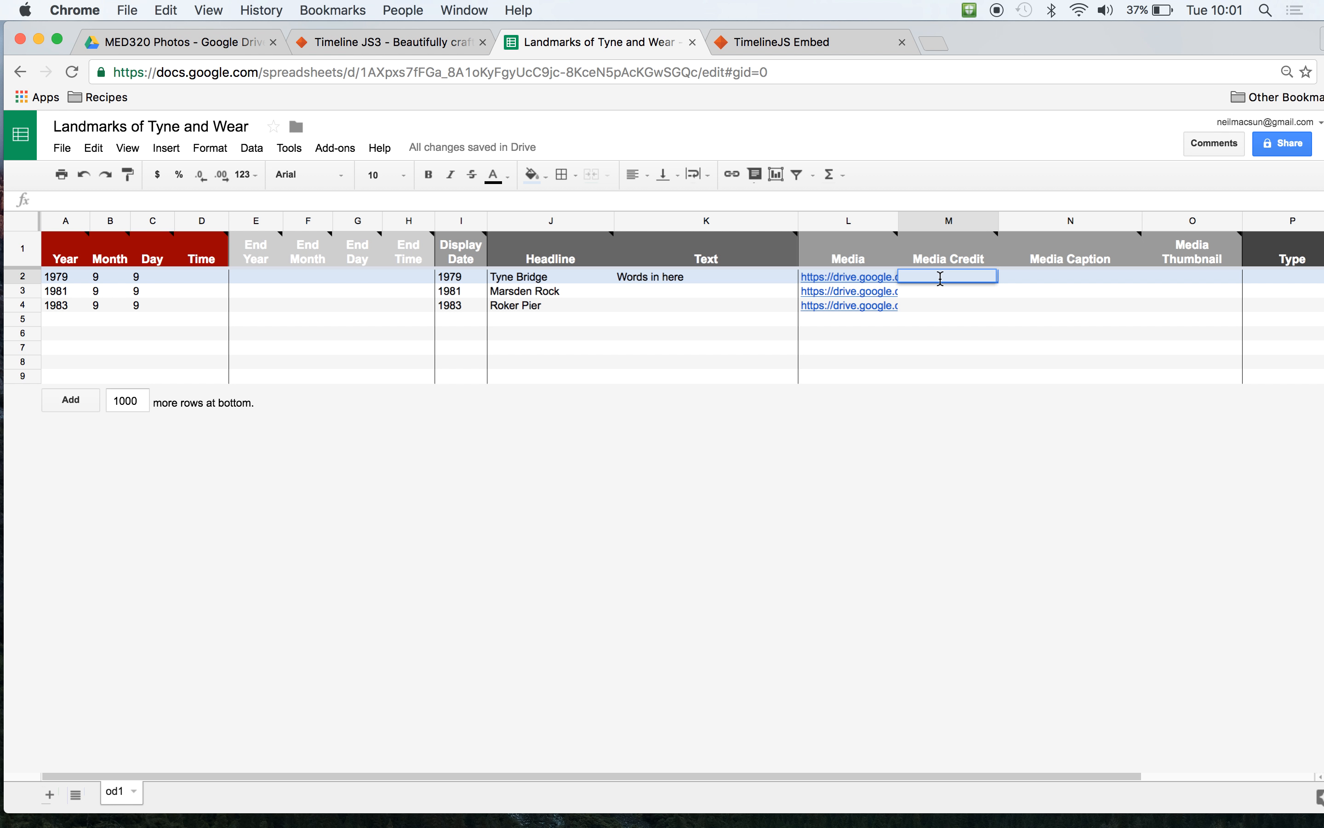
type("@byneilmac")
left_click(953, 295)
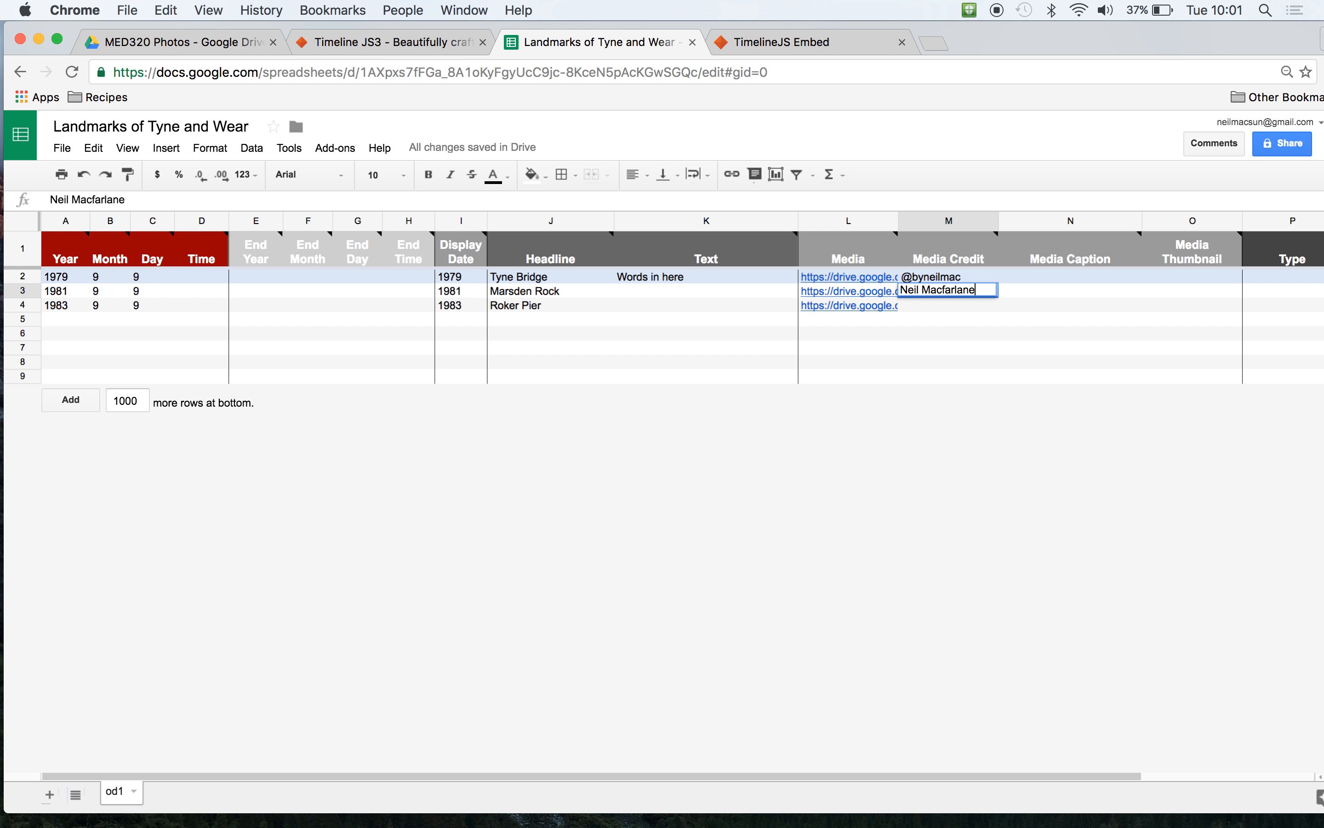
left_click(861, 297)
left_click(861, 306)
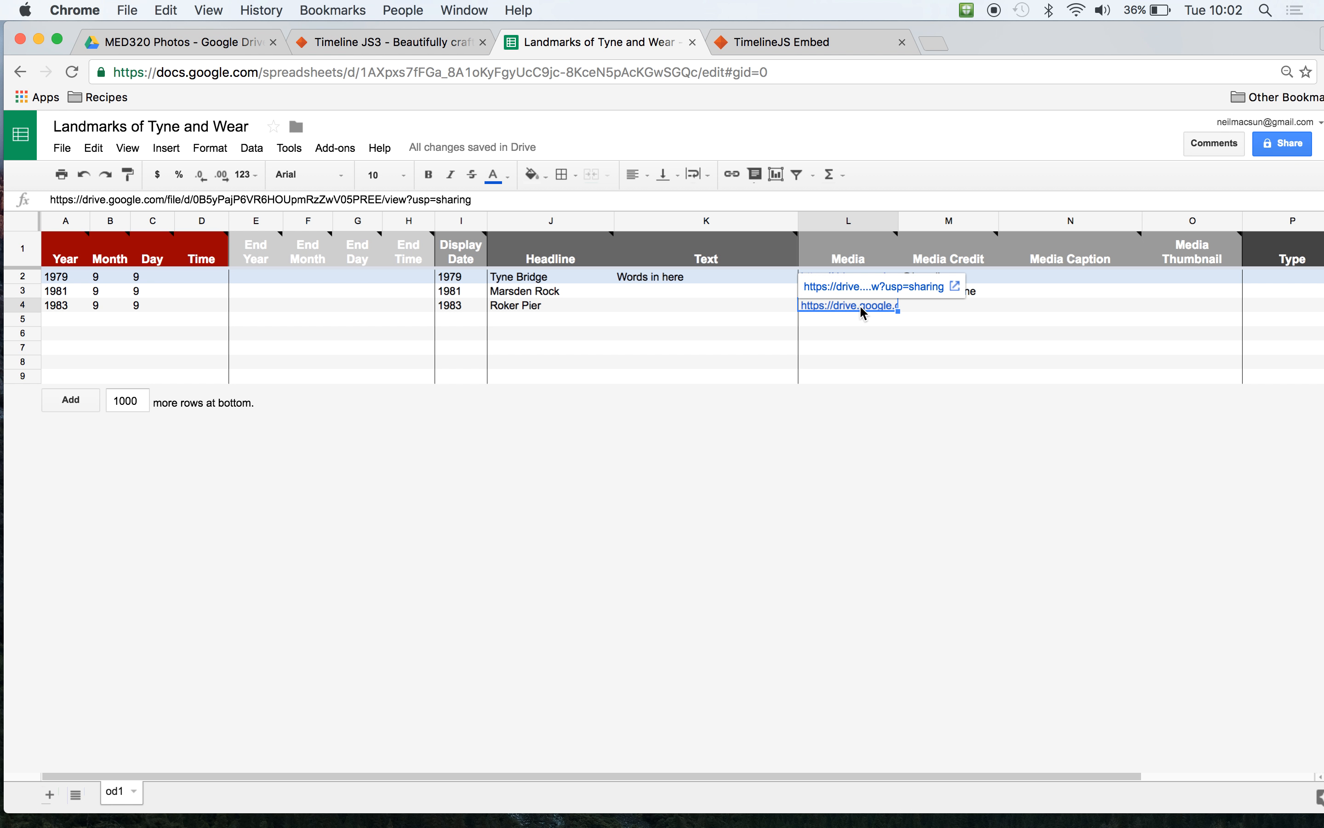
left_click(876, 331)
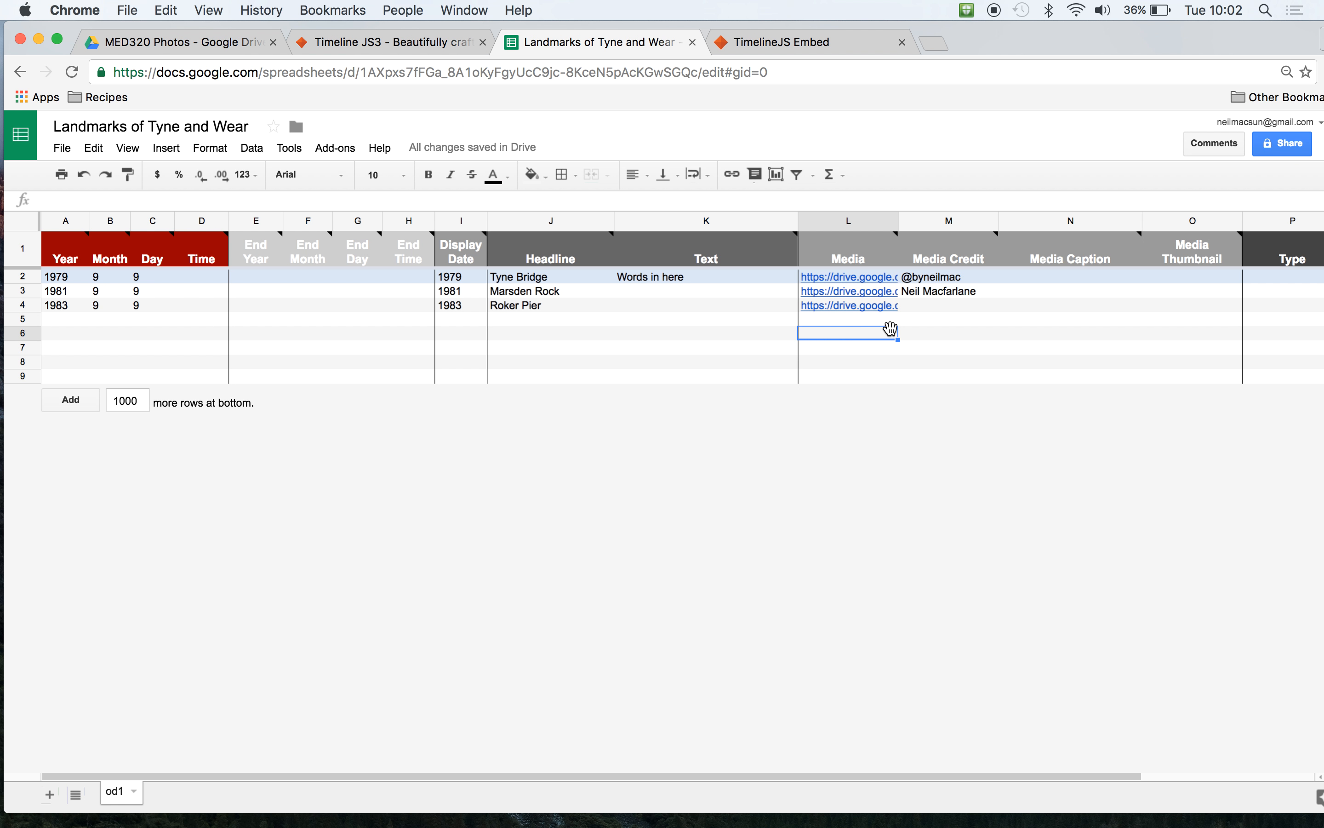
- Enter the media captions "word in here" for Tyne Bridge and "words in here" for Marsden Rock, and select the first Media Thumbnail cell
left_click(1036, 280)
double_click(1037, 277)
type("word in here")
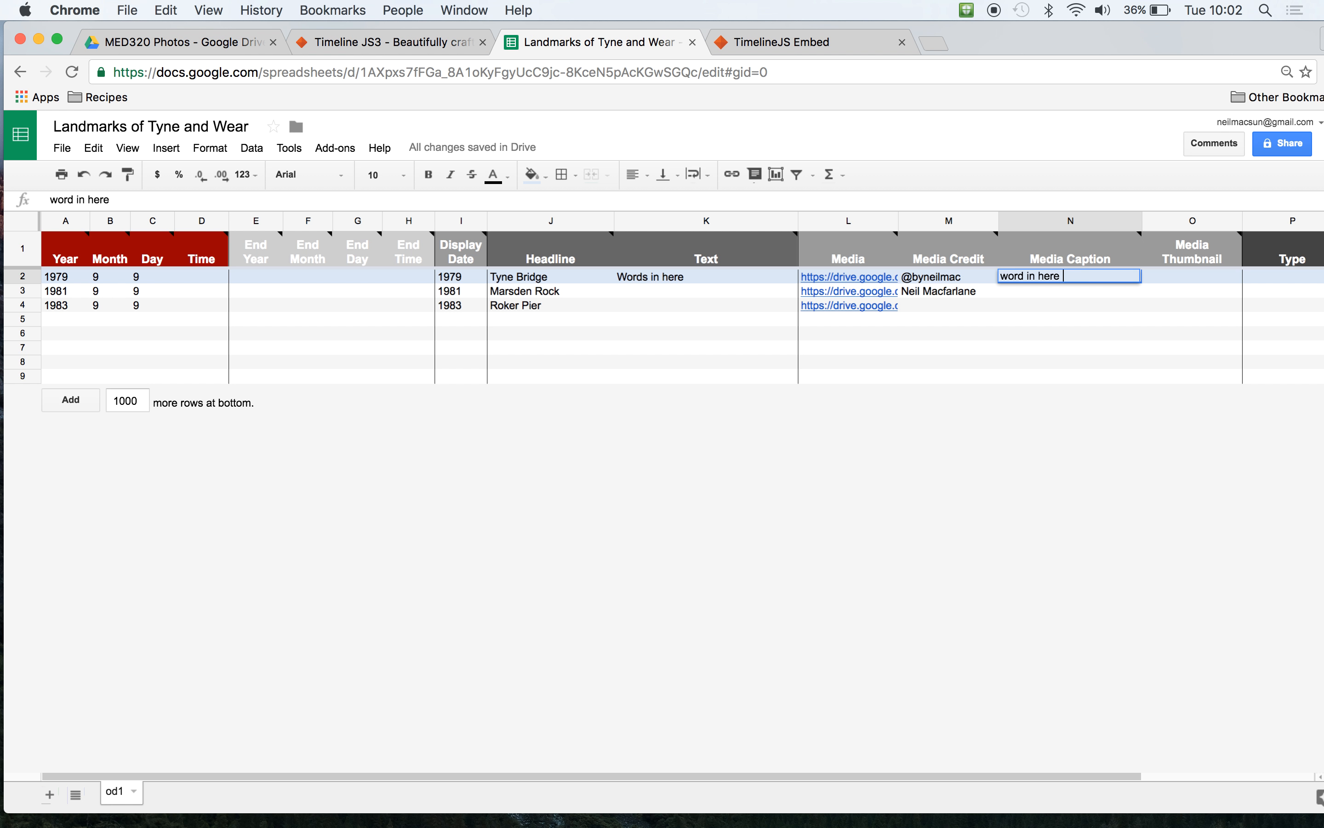
left_click(1056, 301)
type("words in here")
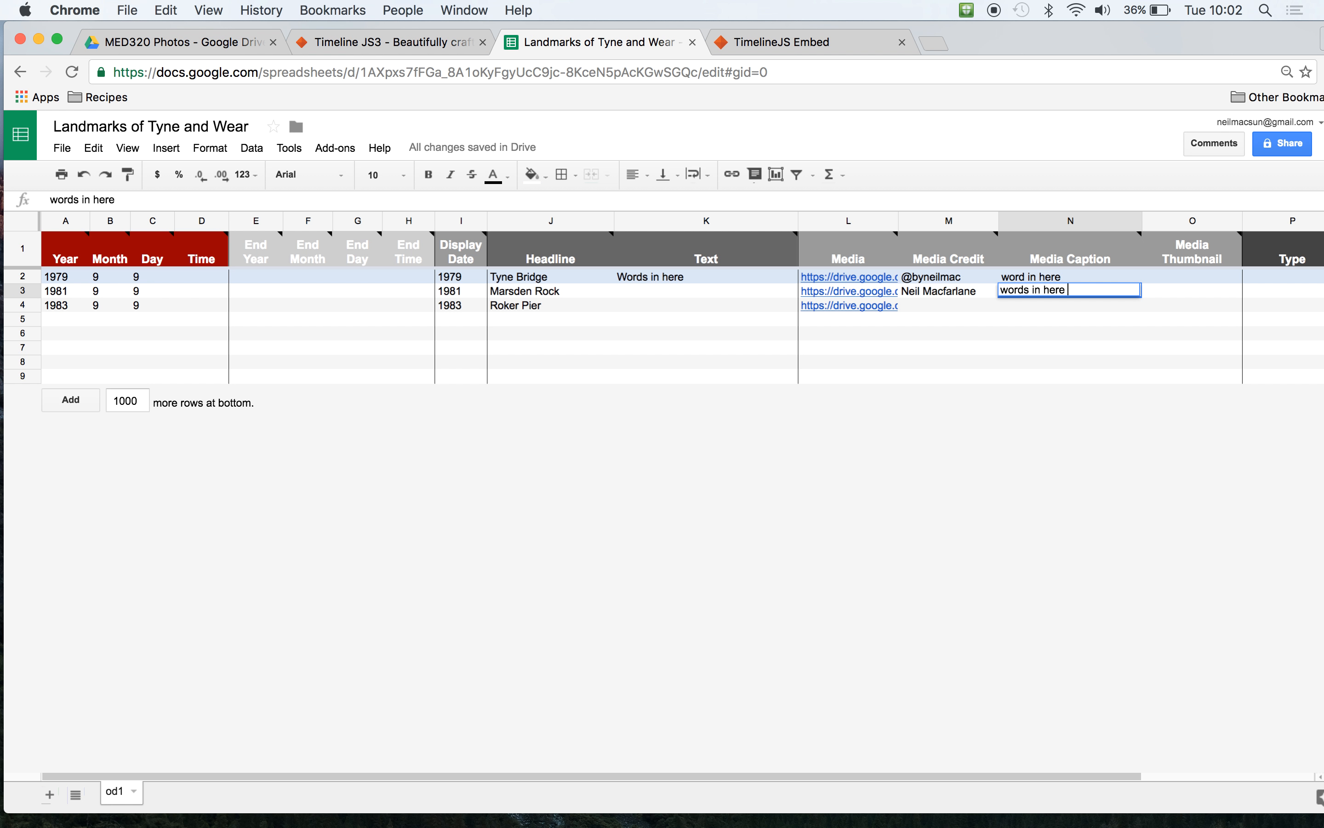
left_click(1065, 347)
left_click(1183, 279)
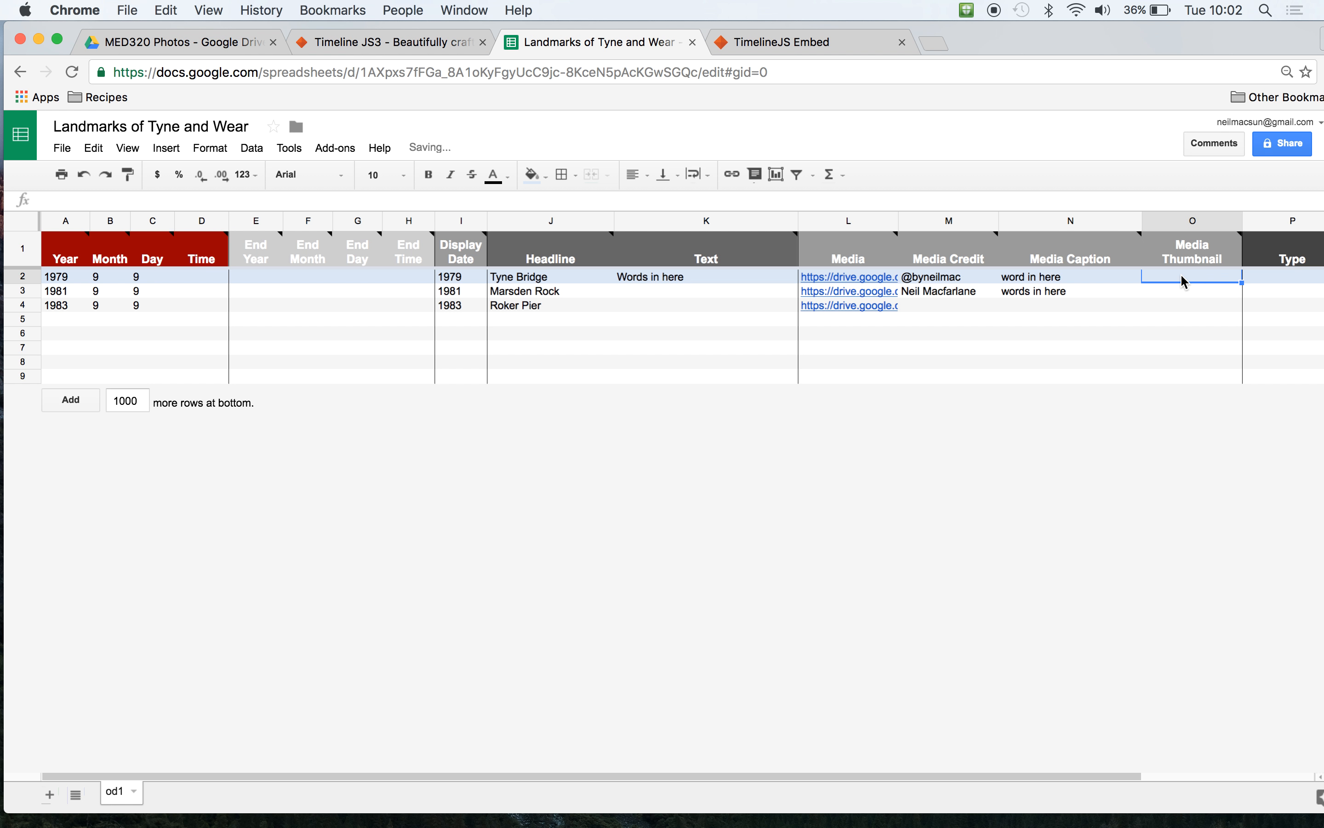
- Paste the photo's share link into the Media Thumbnail cells of Tyne Bridge, Marsden Rock and Roker Pier
left_click(826, 44)
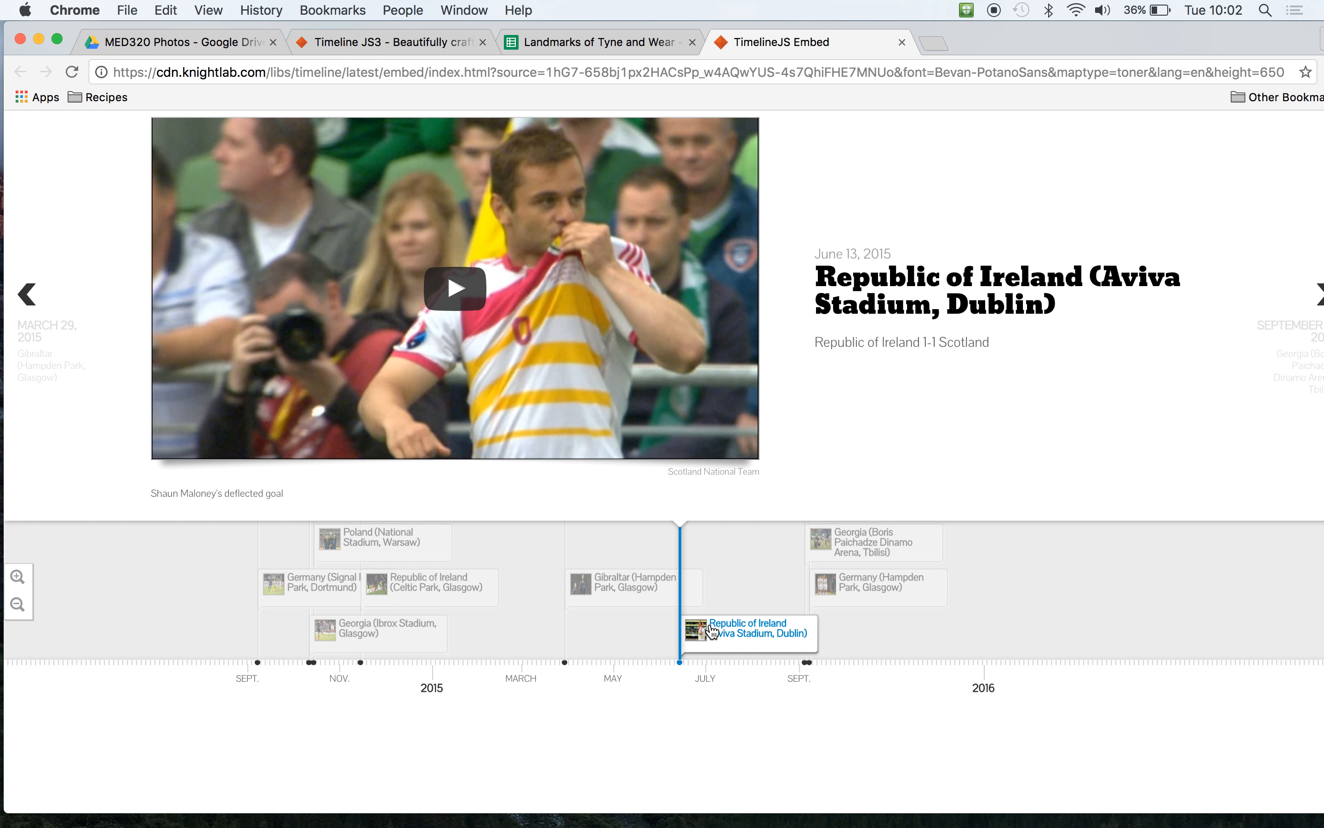
left_click(575, 39)
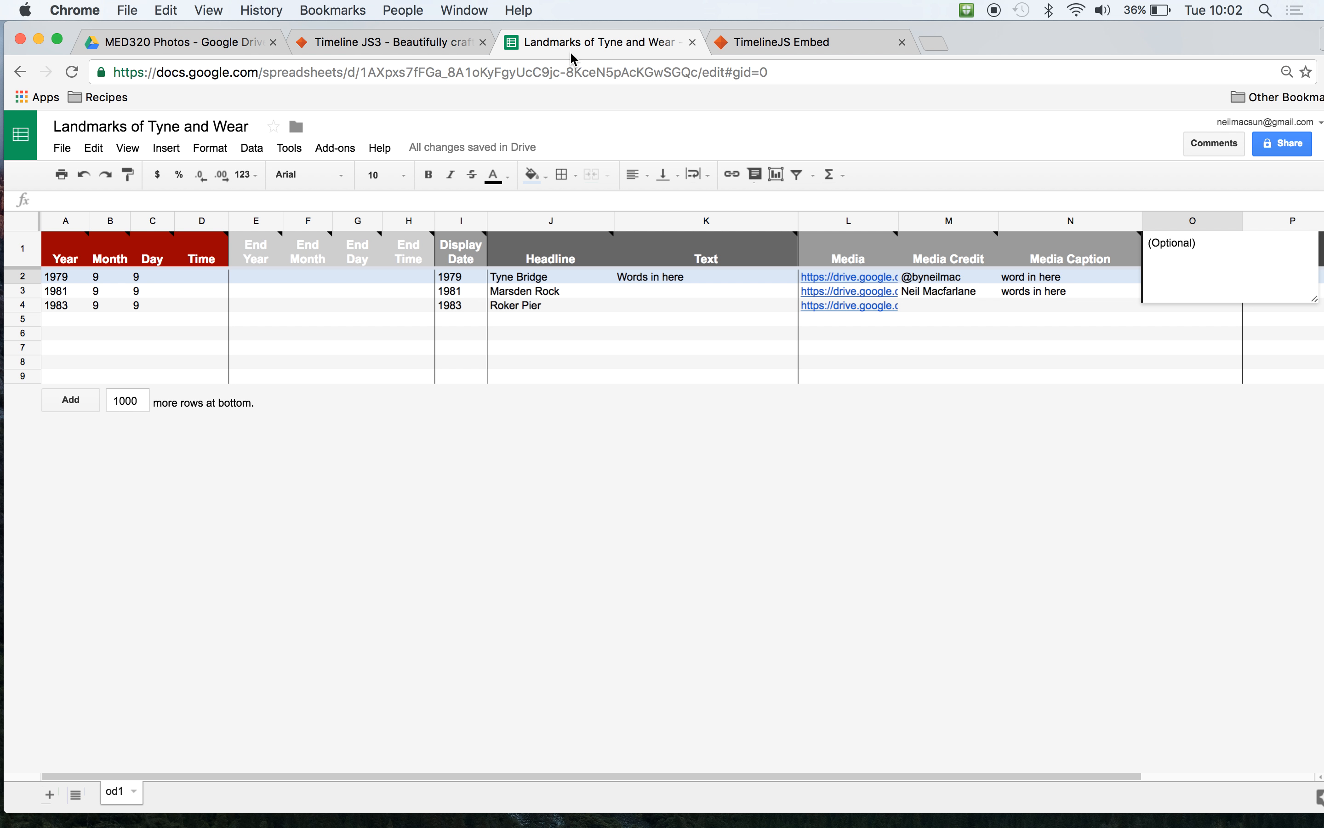
left_click(1062, 376)
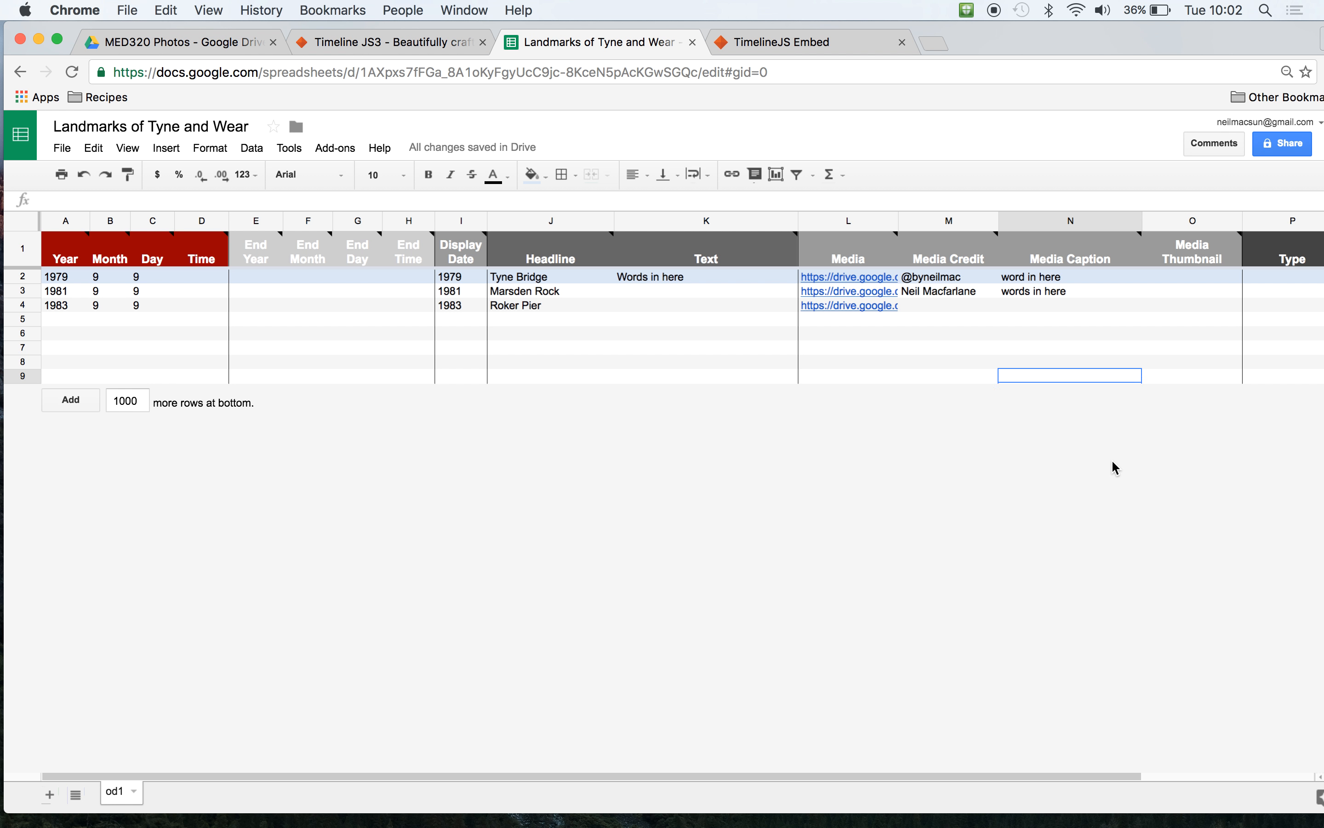
left_click(1191, 279)
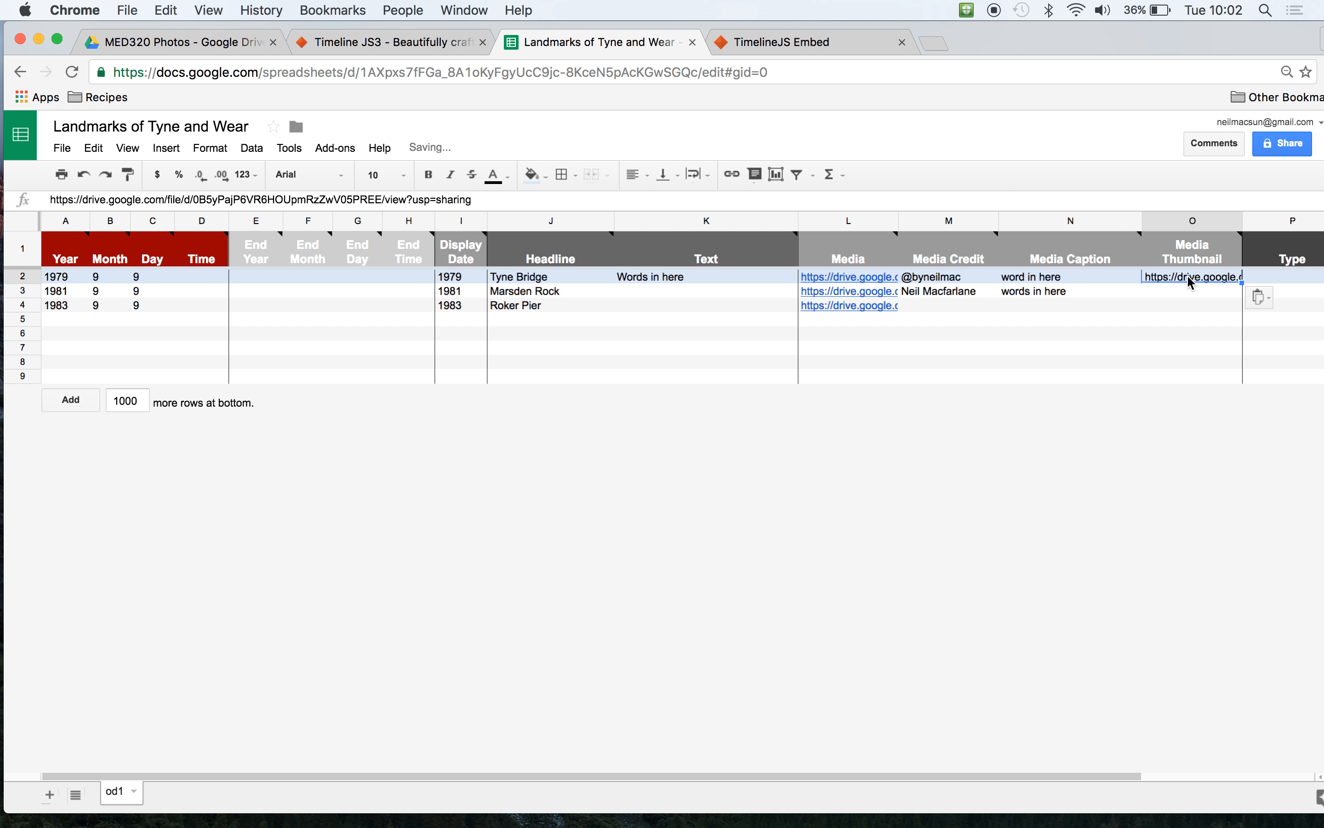
left_click(1166, 323)
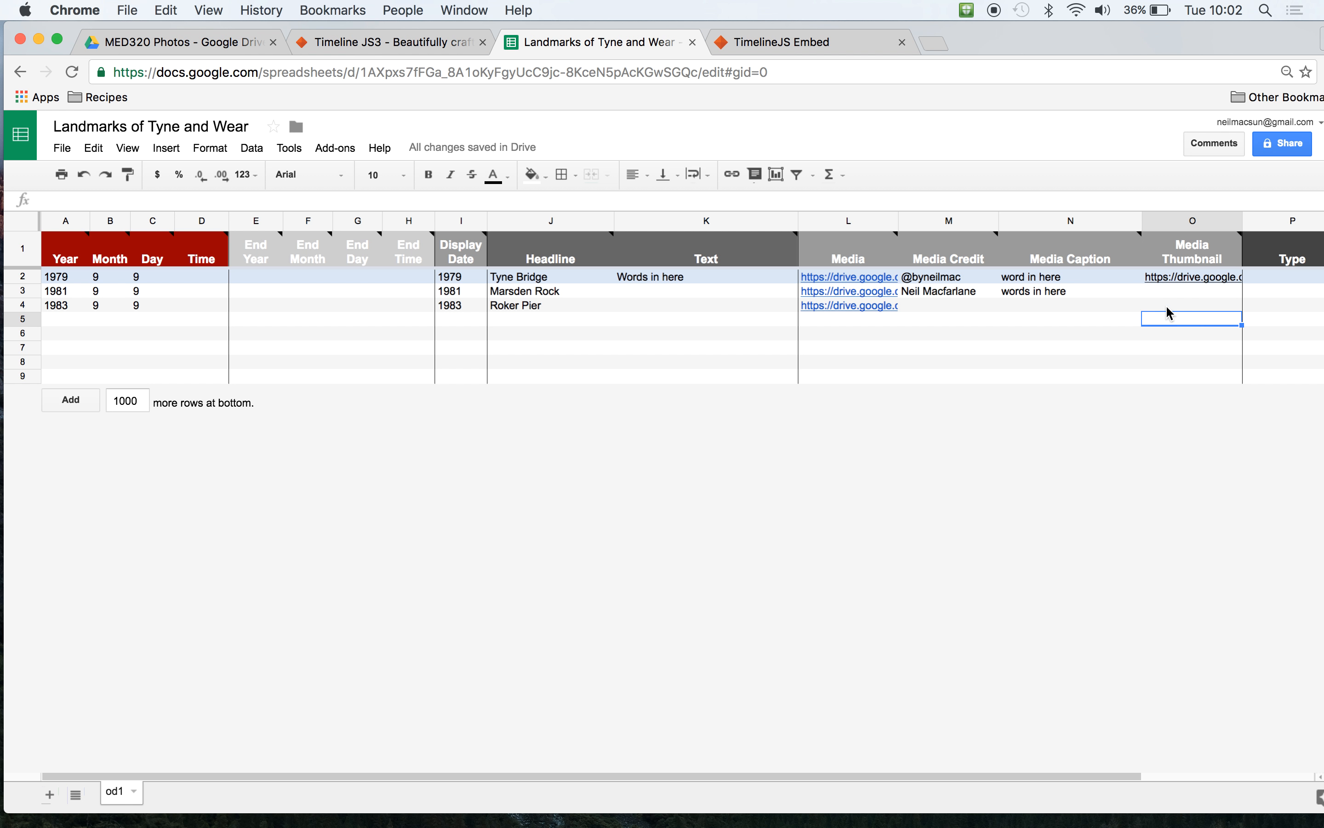
left_click(1166, 289)
key("super+v")
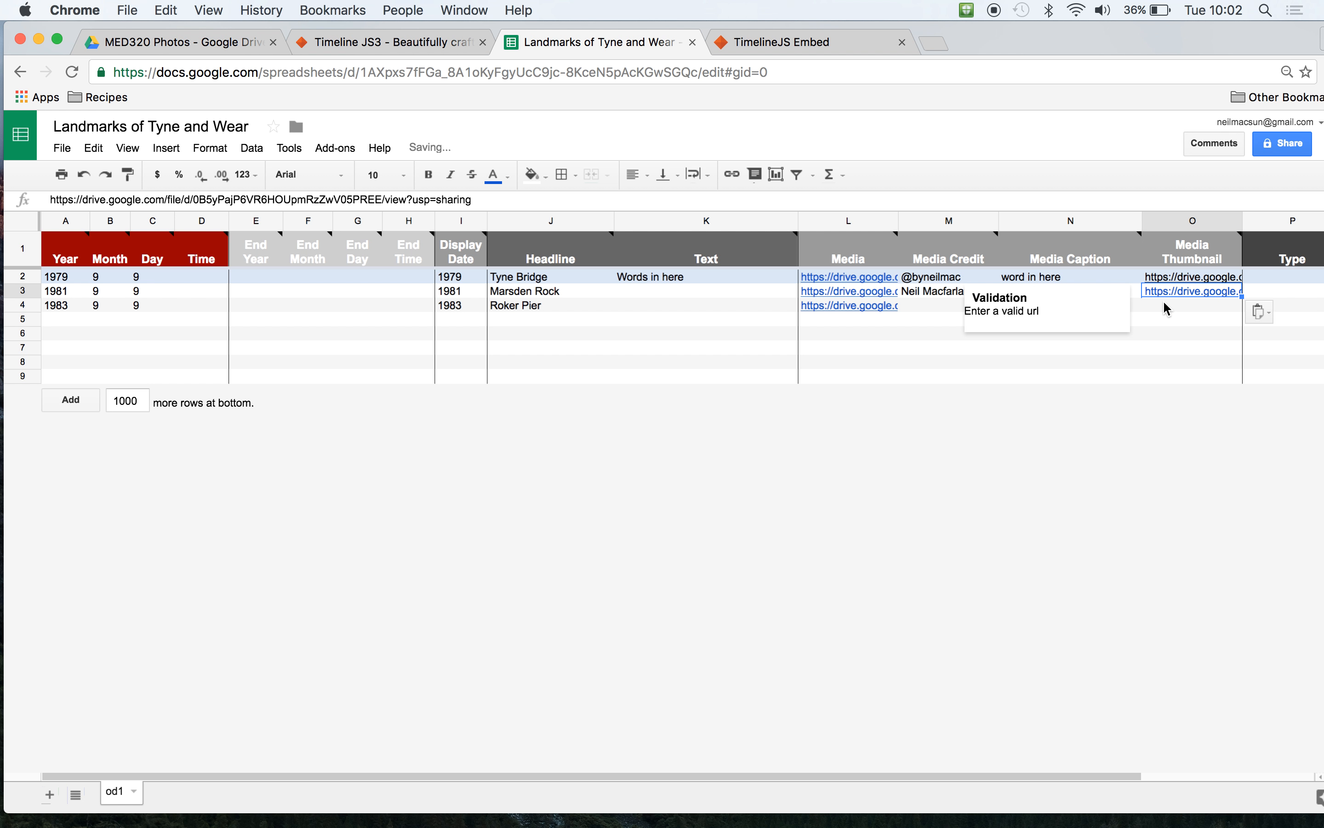
left_click(1163, 304)
key("super+v")
left_click(1122, 378)
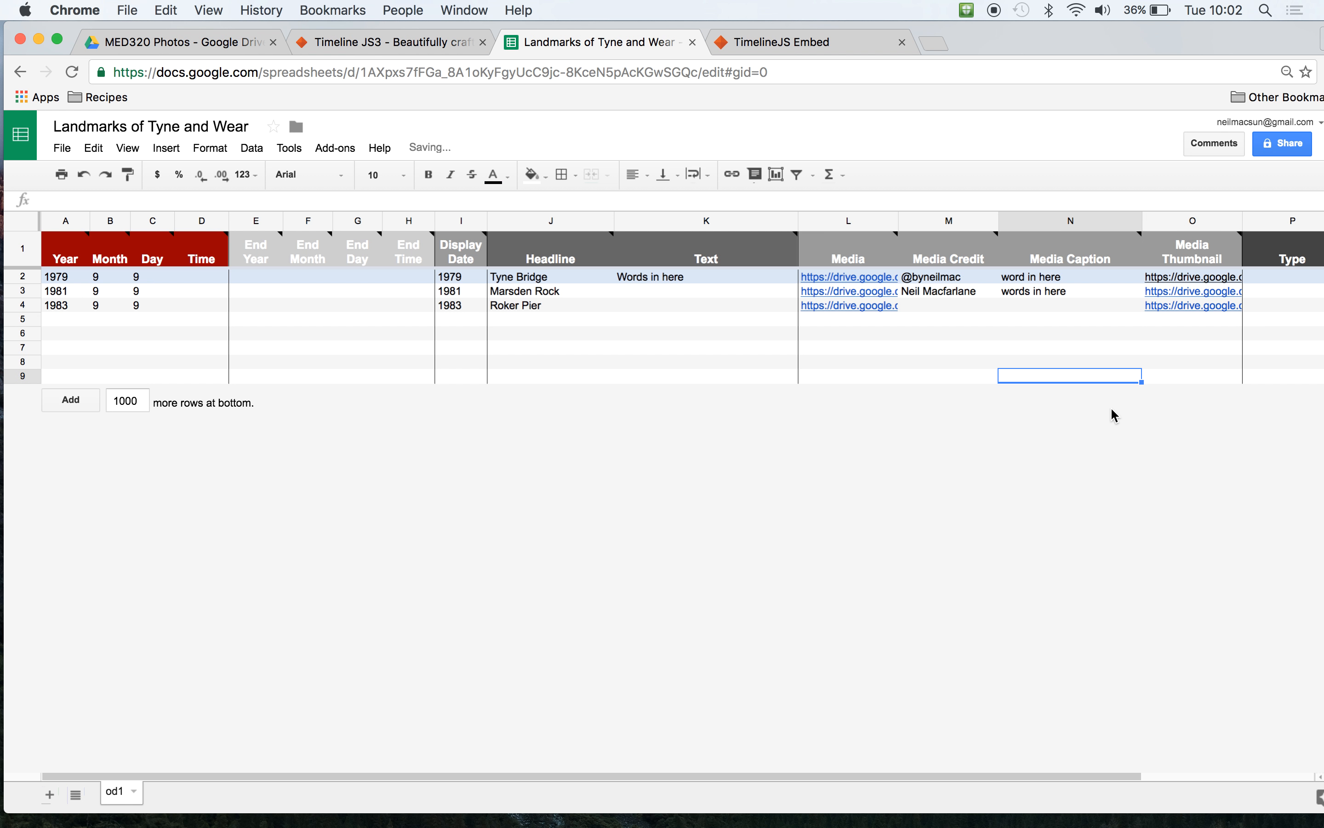
- Fill Tyne Bridge's text "Words in here" down into the Text cells of Marsden Rock and Roker Pier
left_click(697, 274)
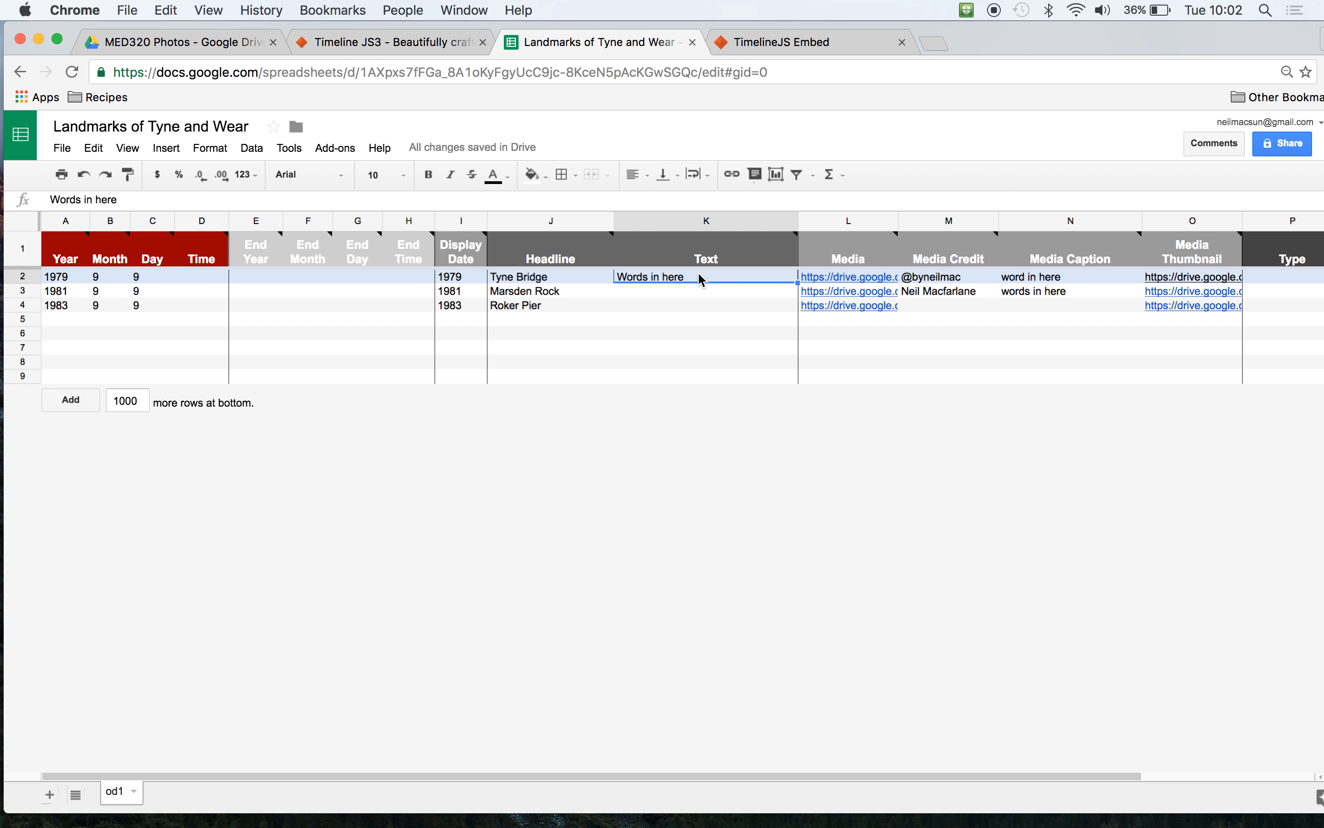
left_click_drag(797, 282, 796, 311)
left_click(802, 378)
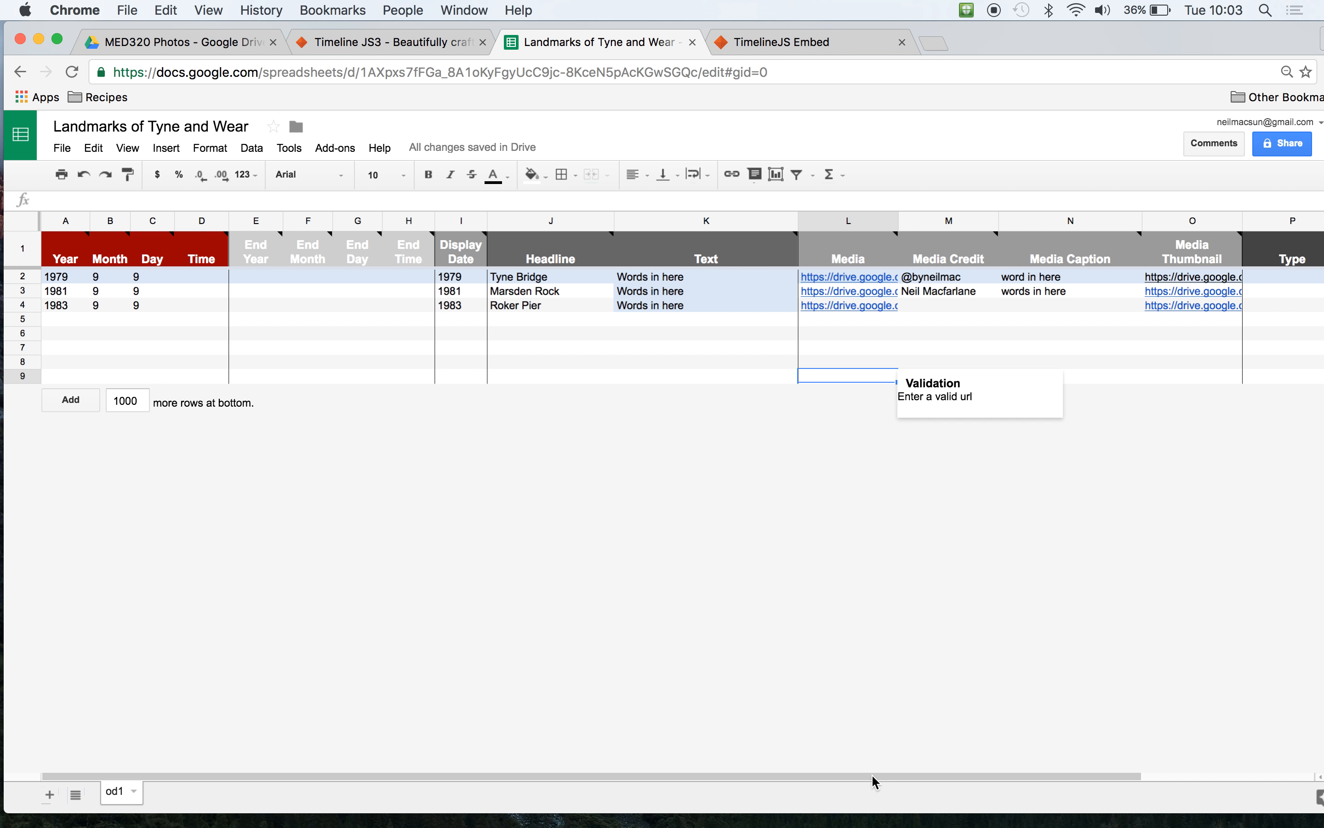
left_click_drag(872, 773, 743, 706)
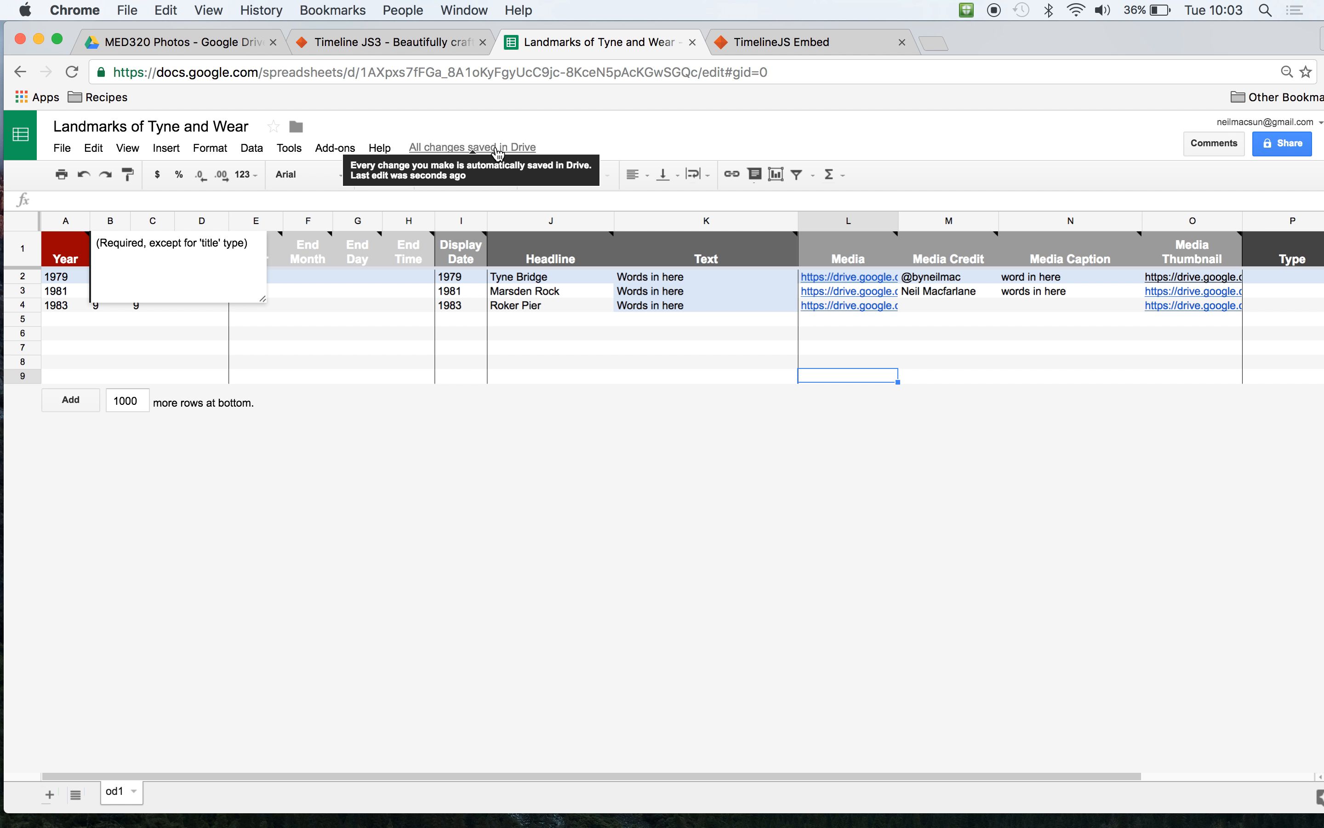
- Check the Timeline JS publishing instructions and publish the entire Landmarks of Tyne and Wear spreadsheet to the web as a web page
left_click(429, 43)
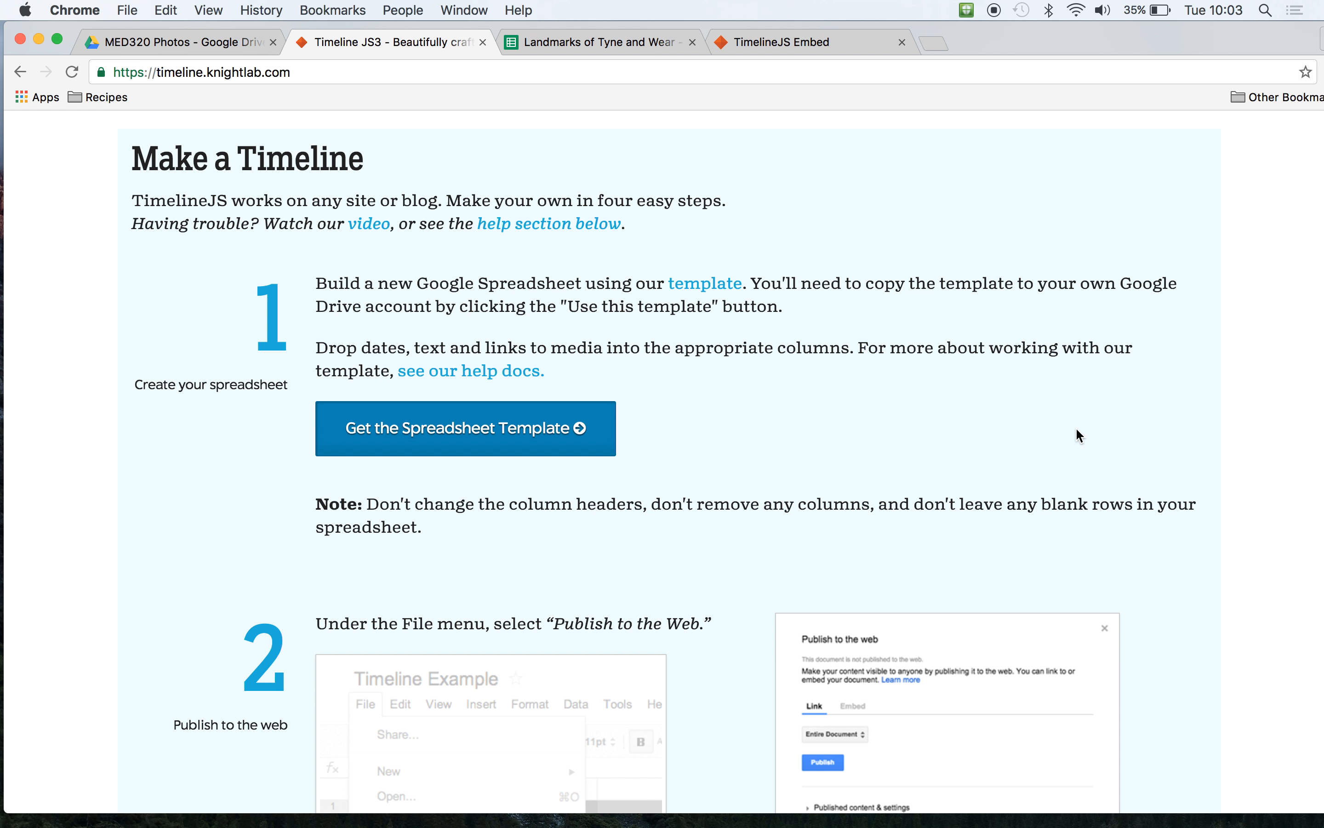
scroll(1077, 430, "down", 7)
scroll(960, 422, "down", 1)
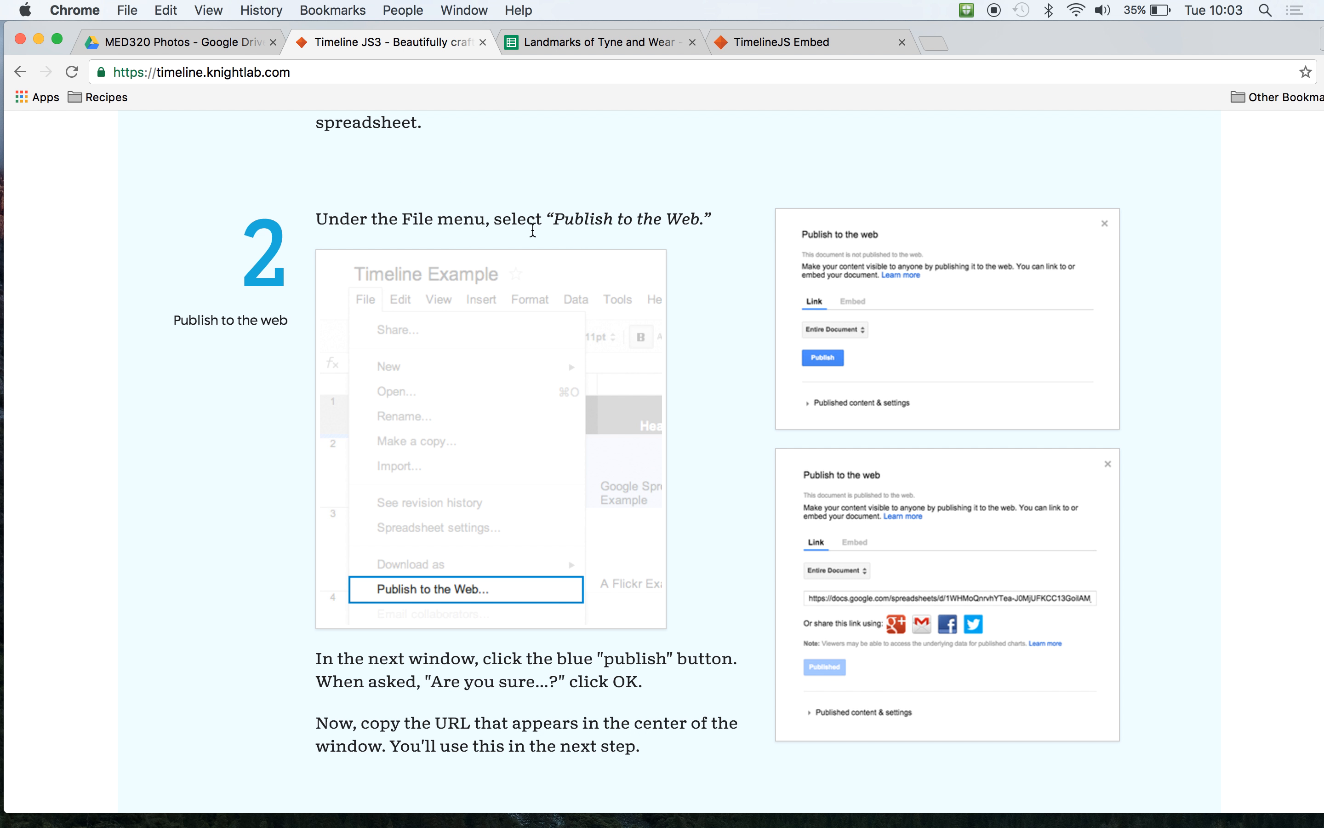
left_click(600, 46)
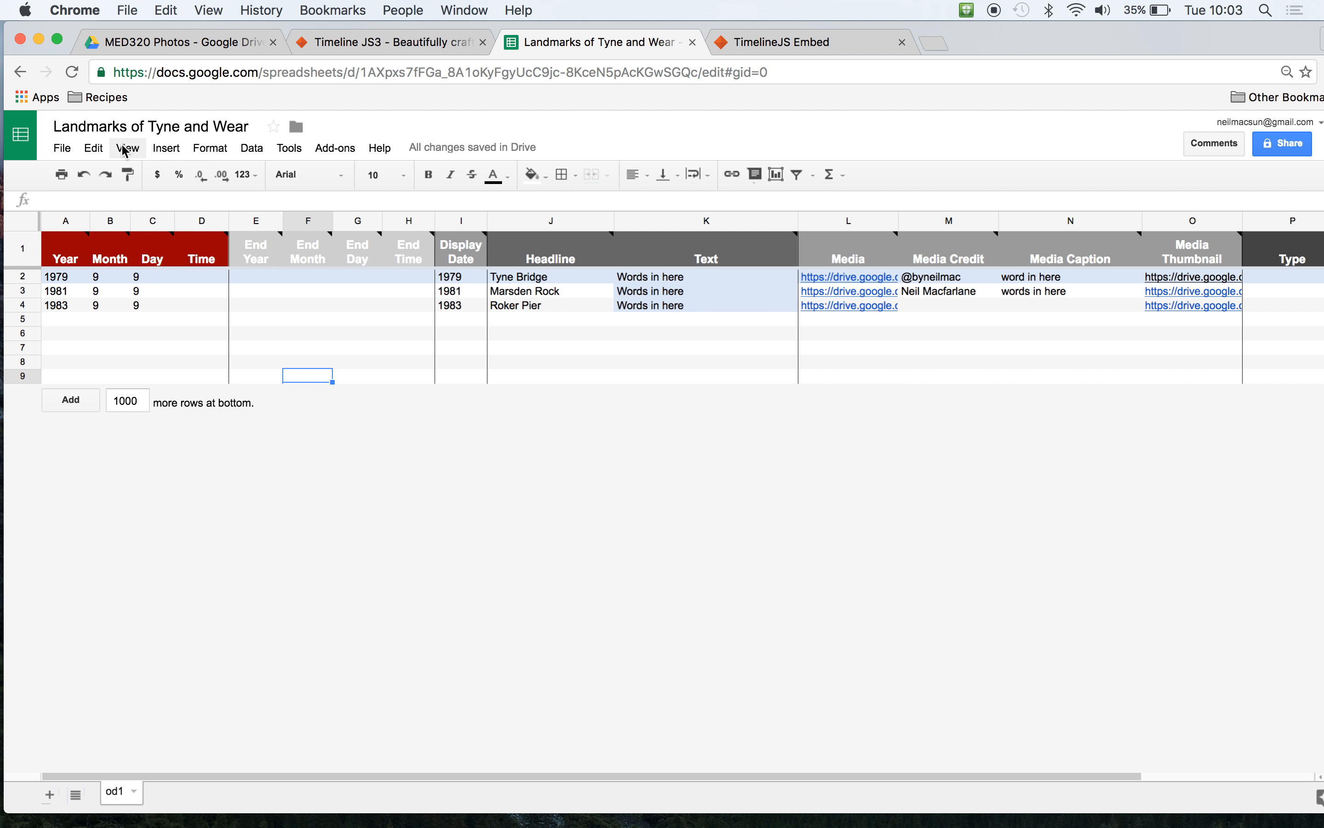
left_click(66, 149)
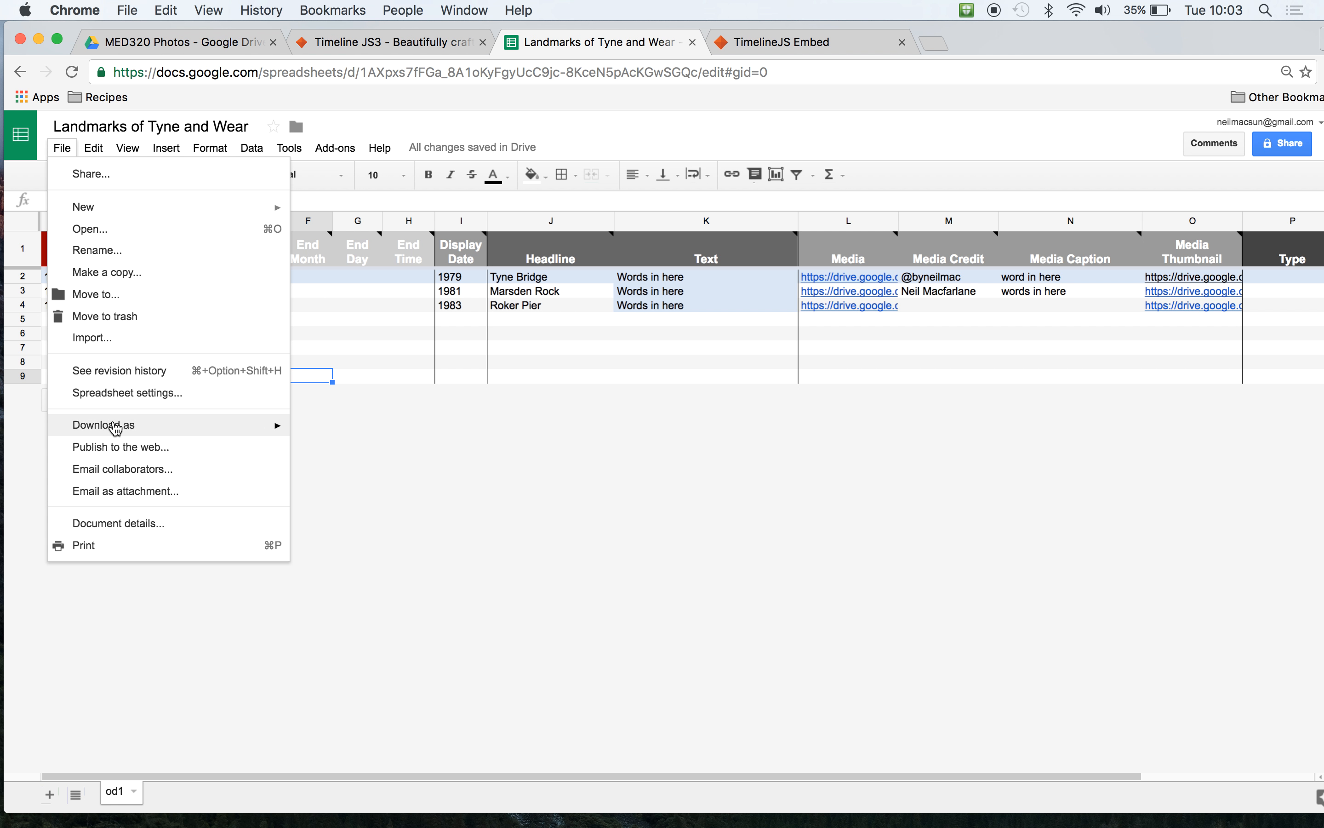
left_click(126, 453)
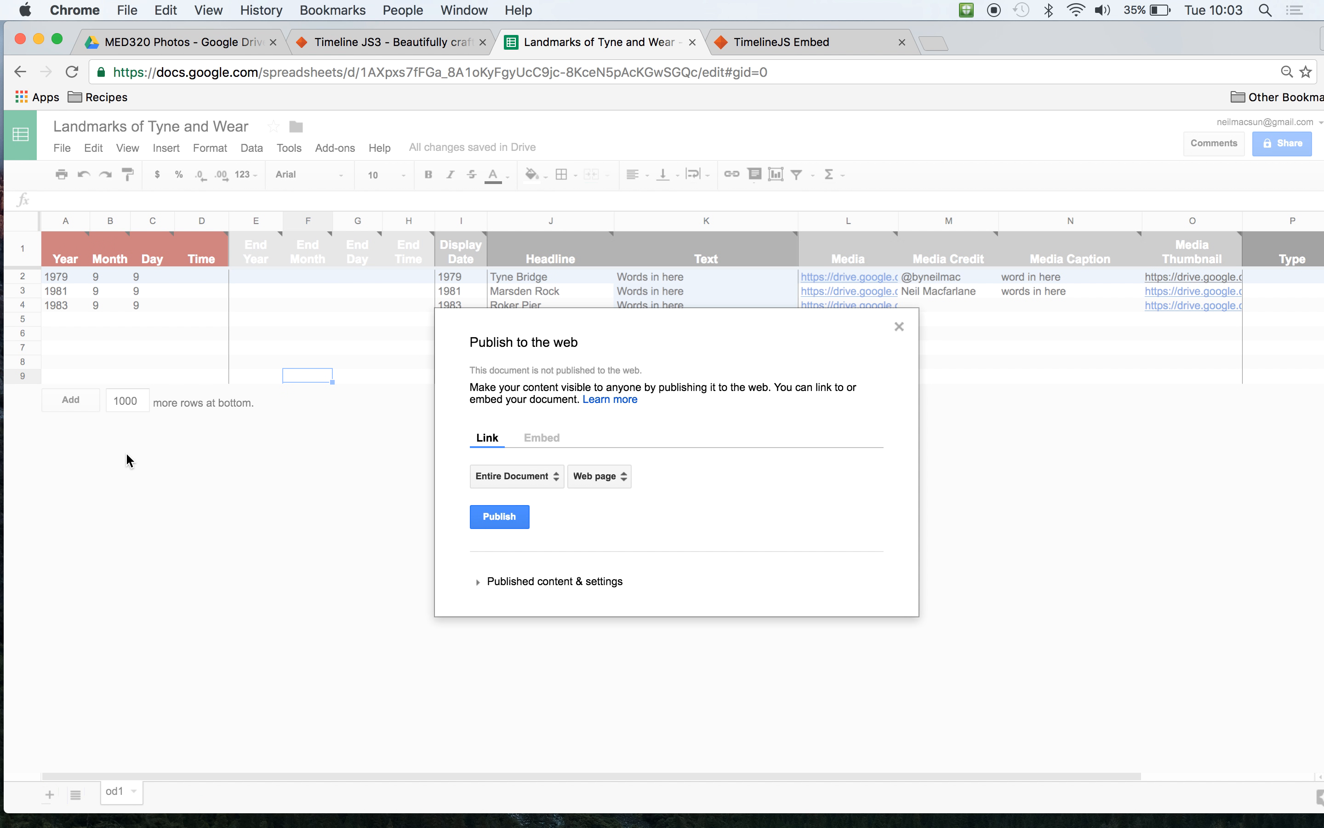
left_click(509, 521)
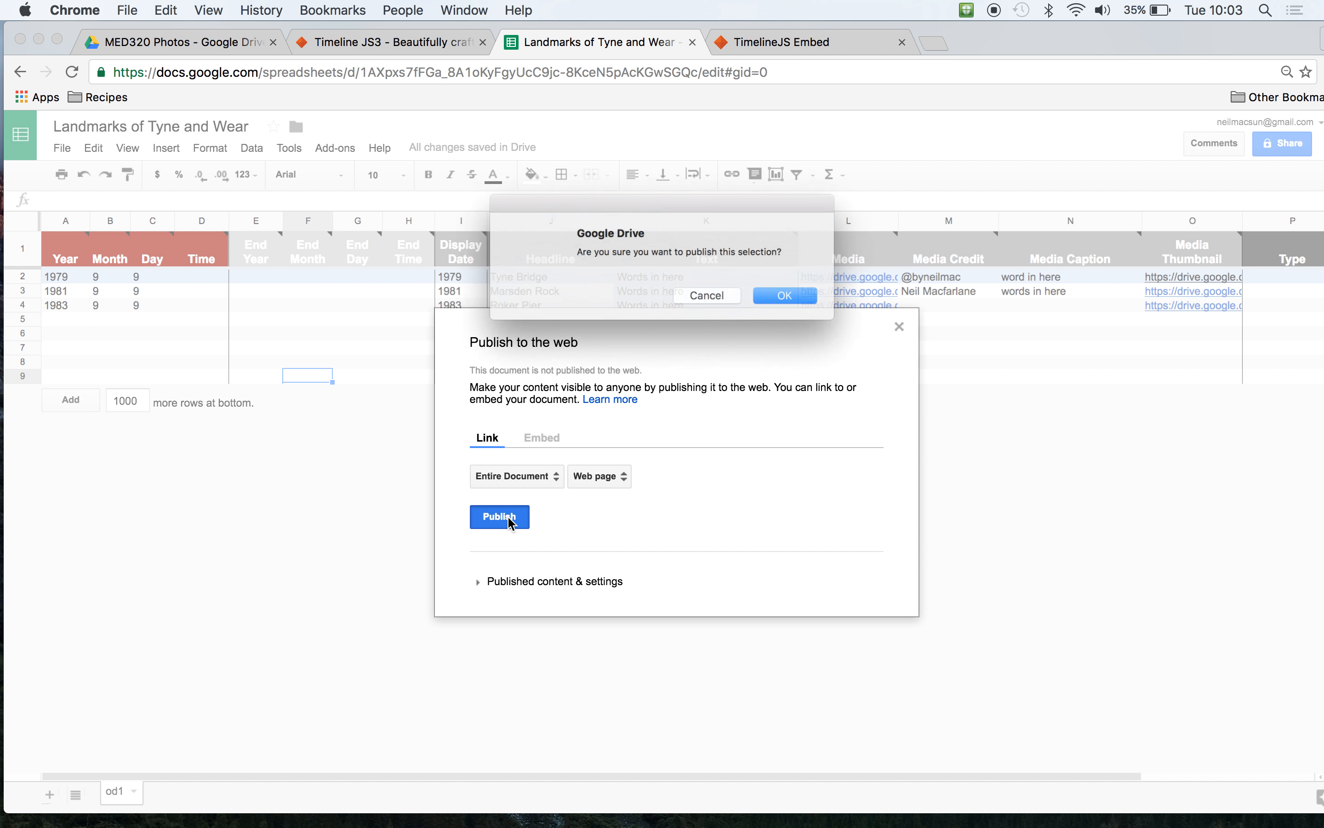
left_click(800, 299)
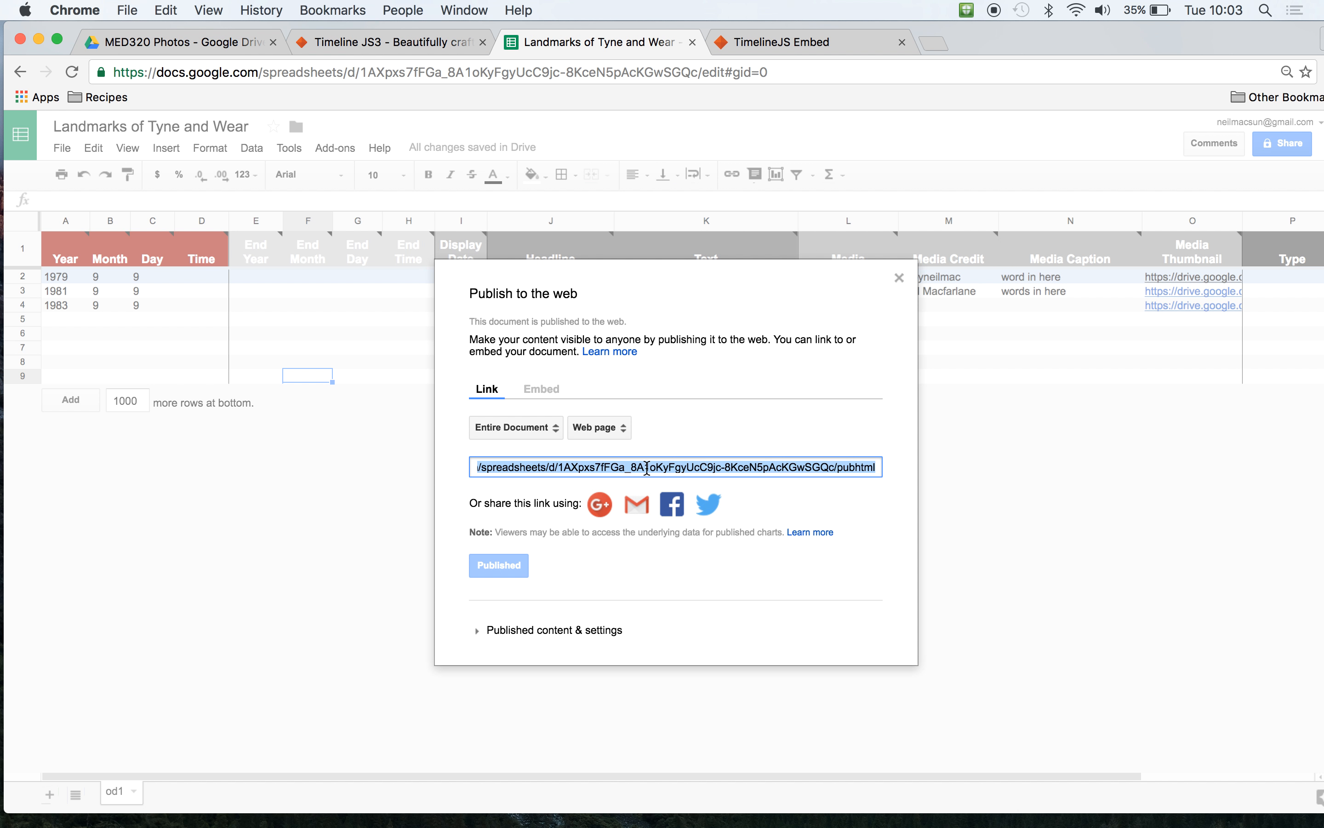
- Copy the published spreadsheet's link and paste it into the Google Spreadsheet URL field on the Timeline JS site
left_click(722, 579)
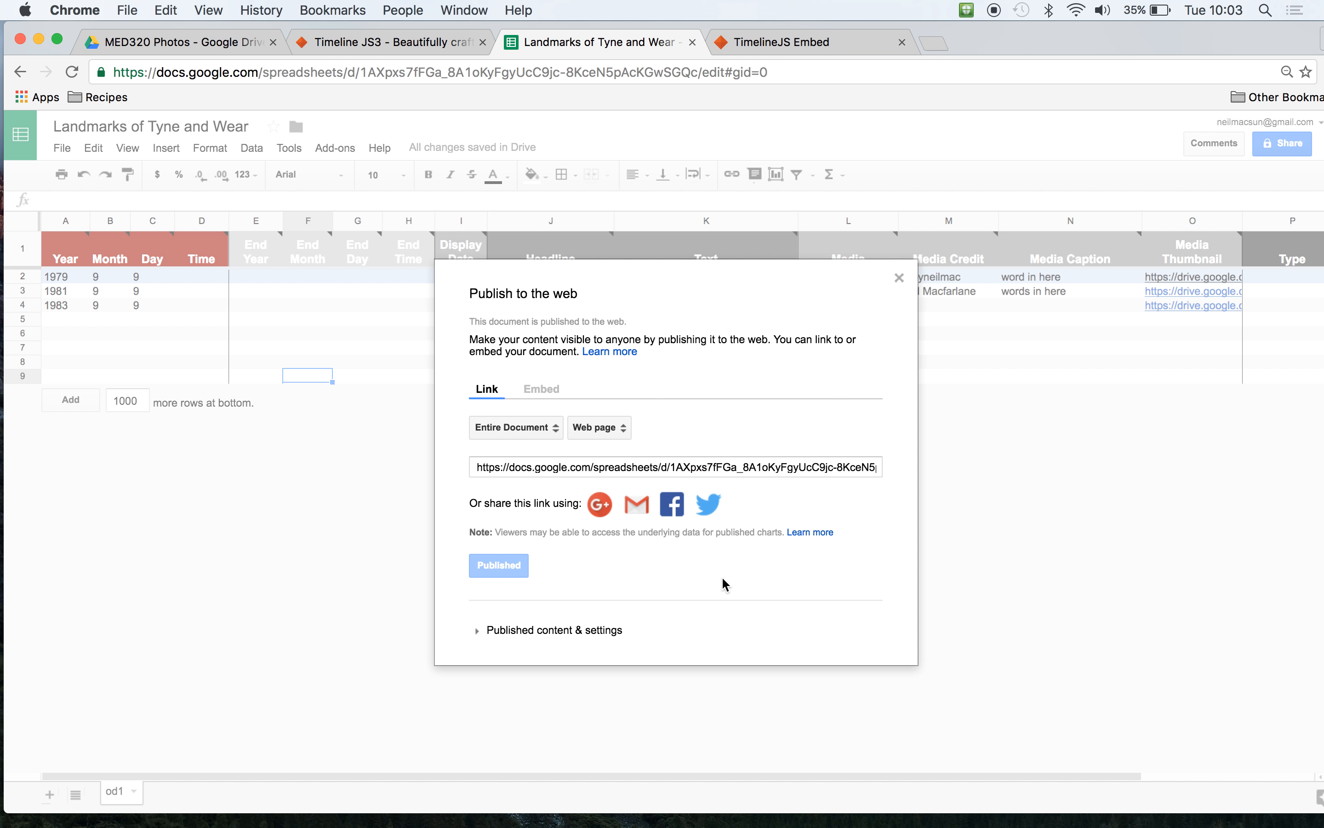
left_click(687, 469)
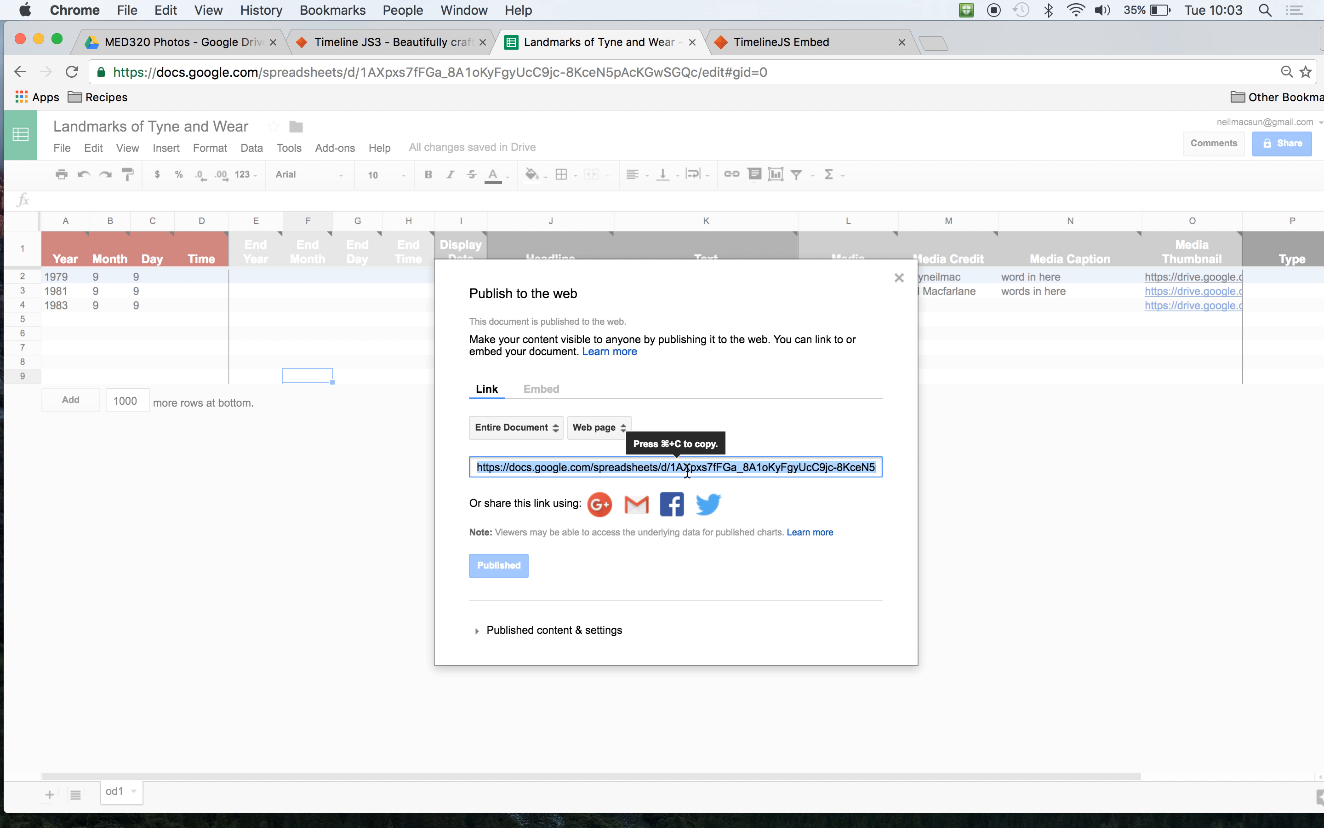
key("super+c")
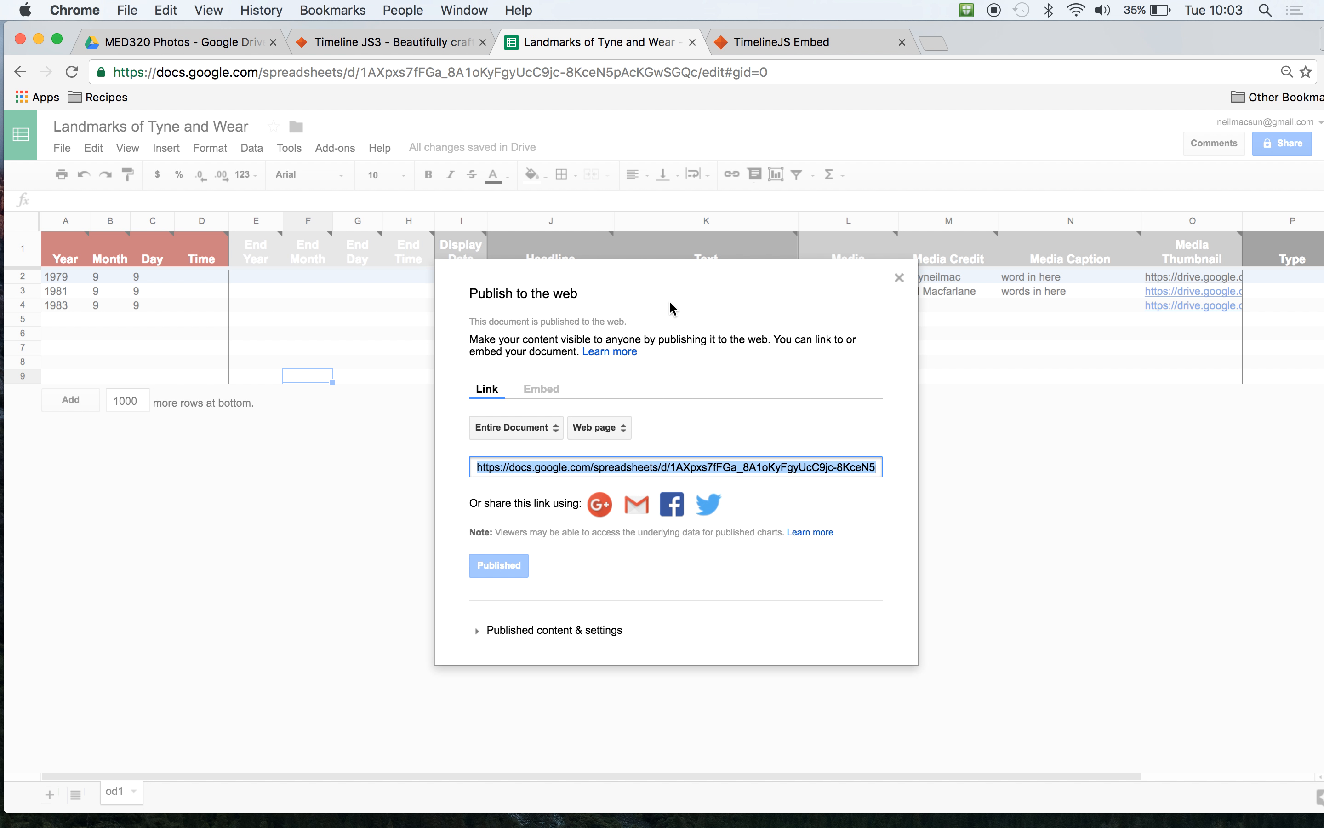
left_click(375, 46)
scroll(305, 443, "down", 10)
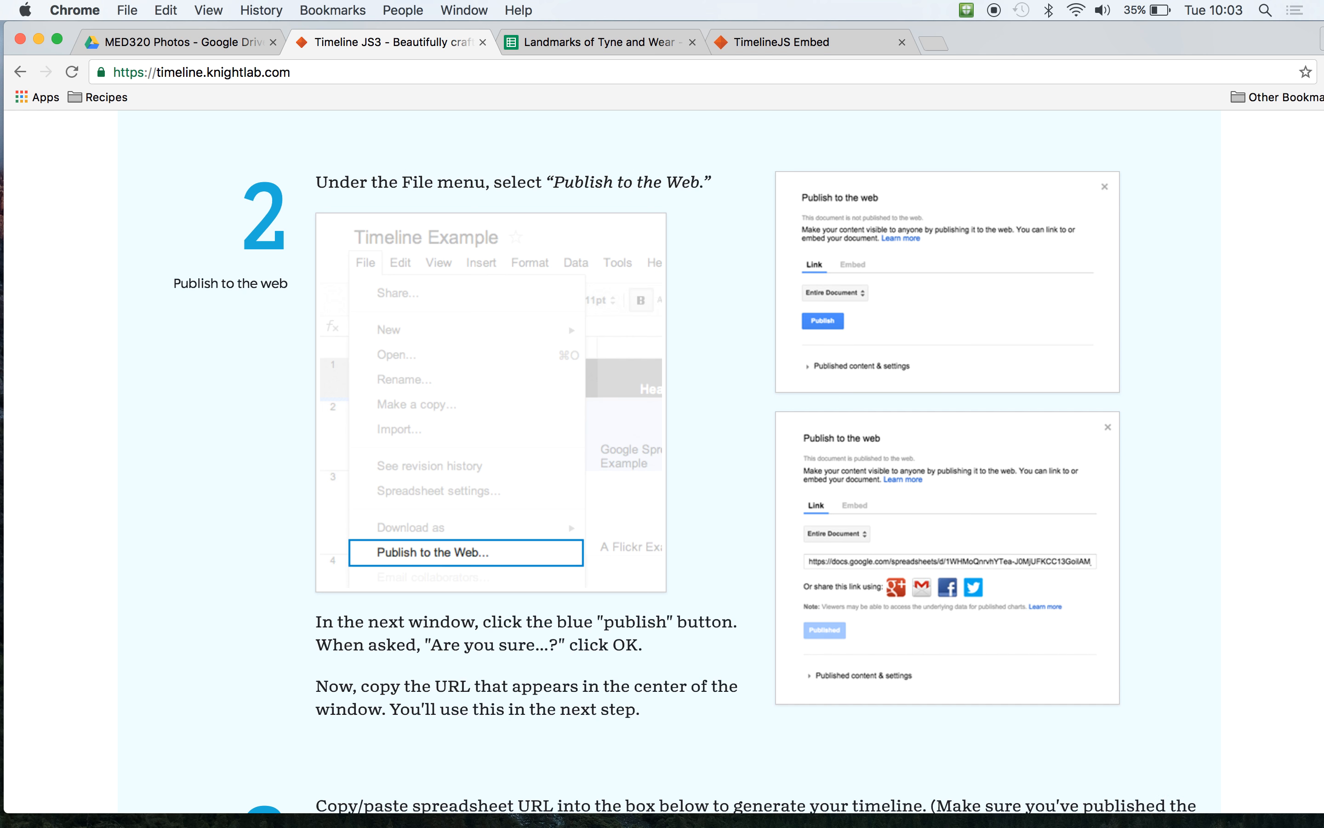
scroll(662, 459, "down", 2)
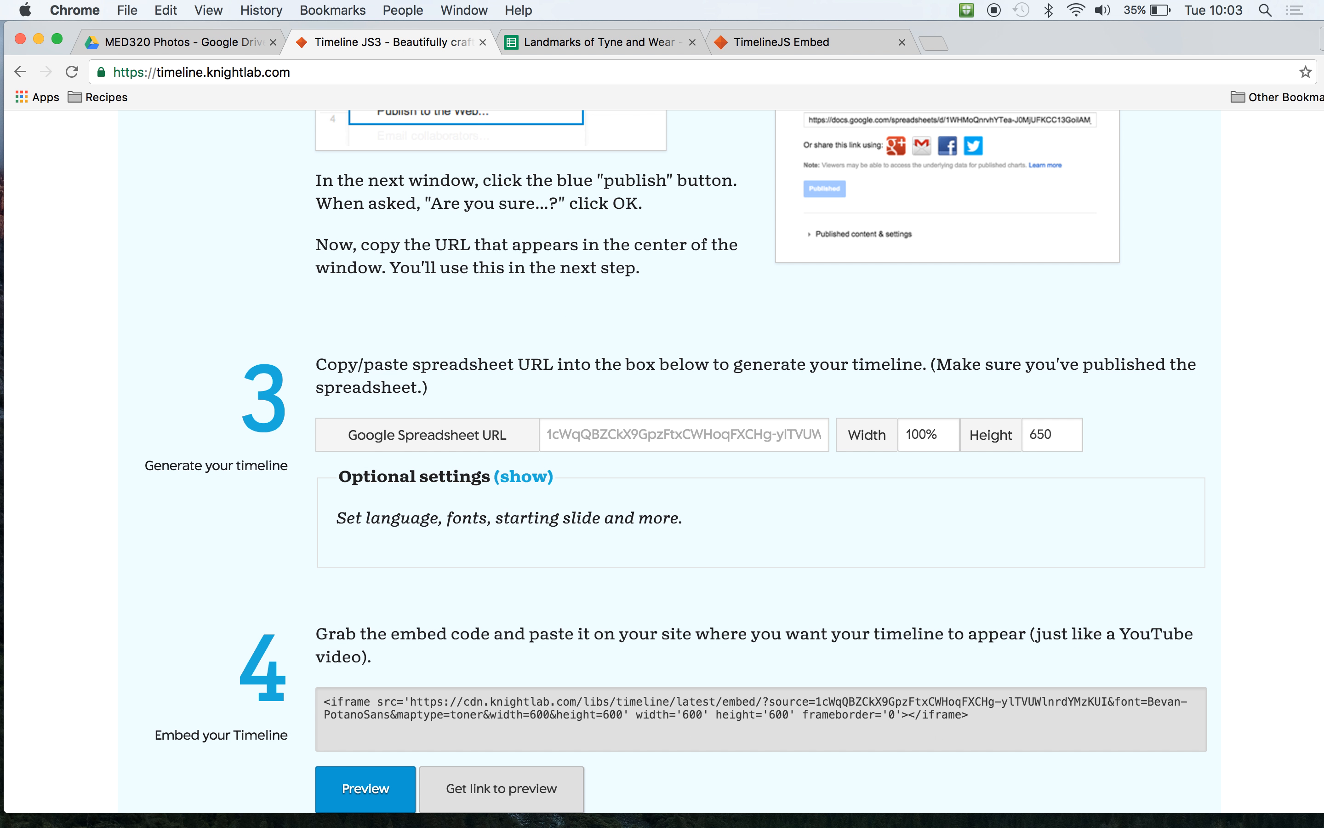
left_click(561, 425)
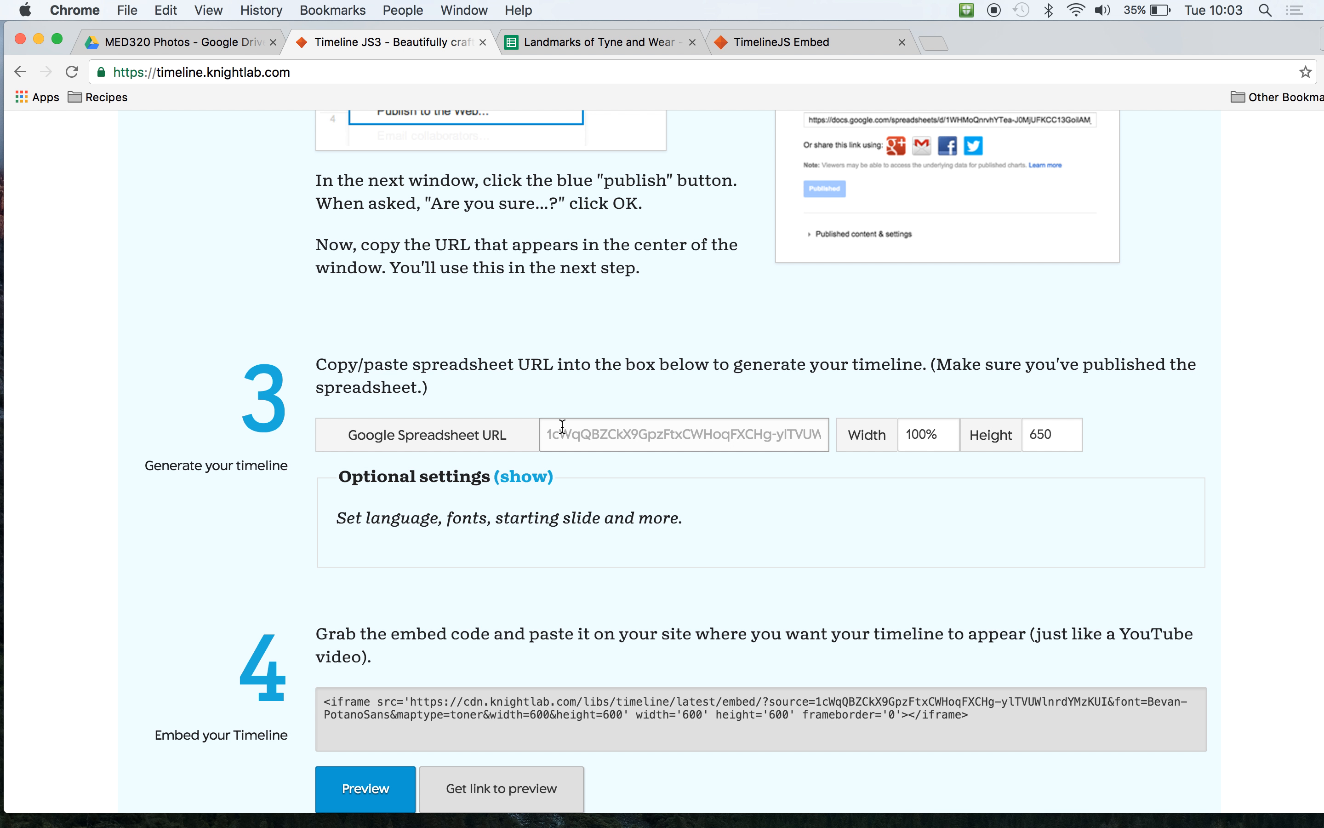
key("super+v")
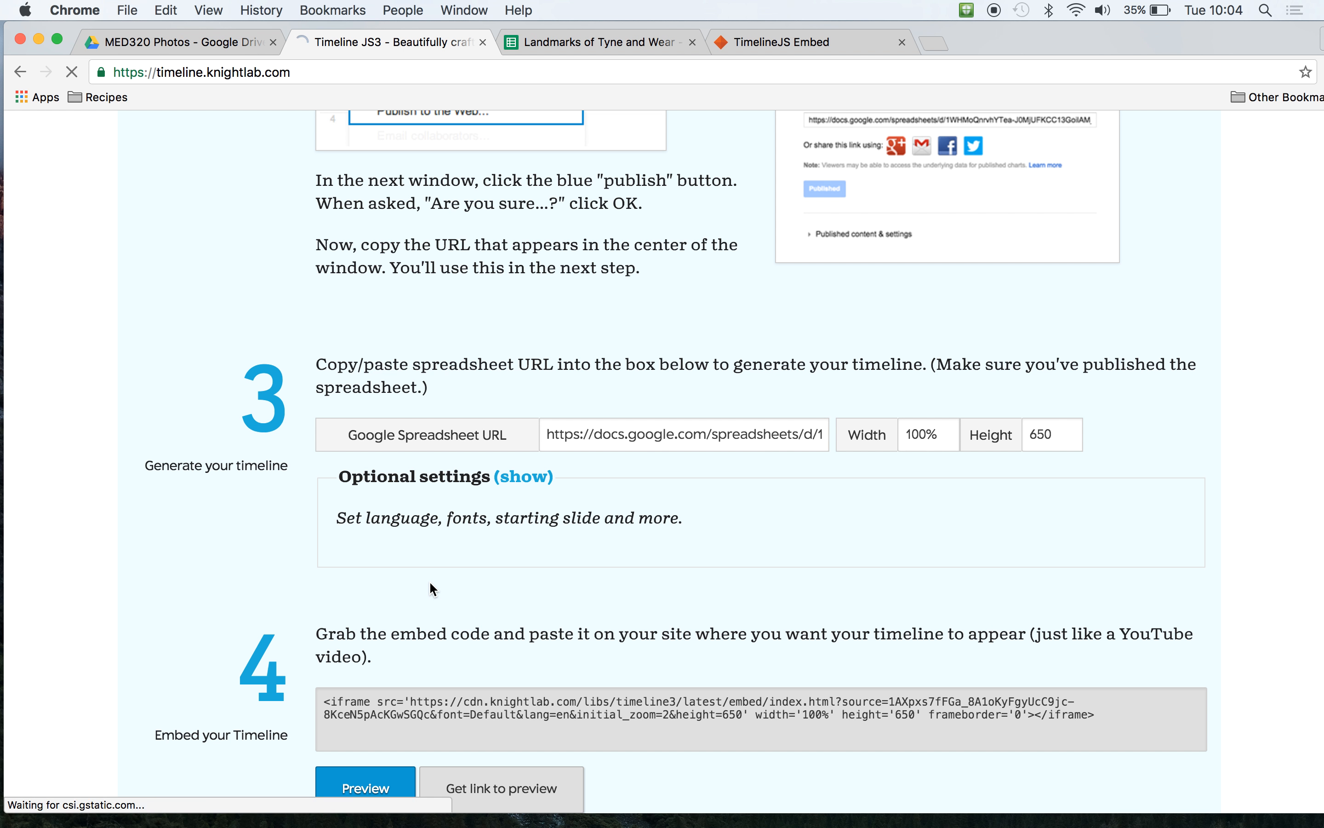
- Copy the generated timeline link meant for Medium posts and open it in a new browser tab
scroll(430, 581, "down", 3)
scroll(667, 462, "down", 3)
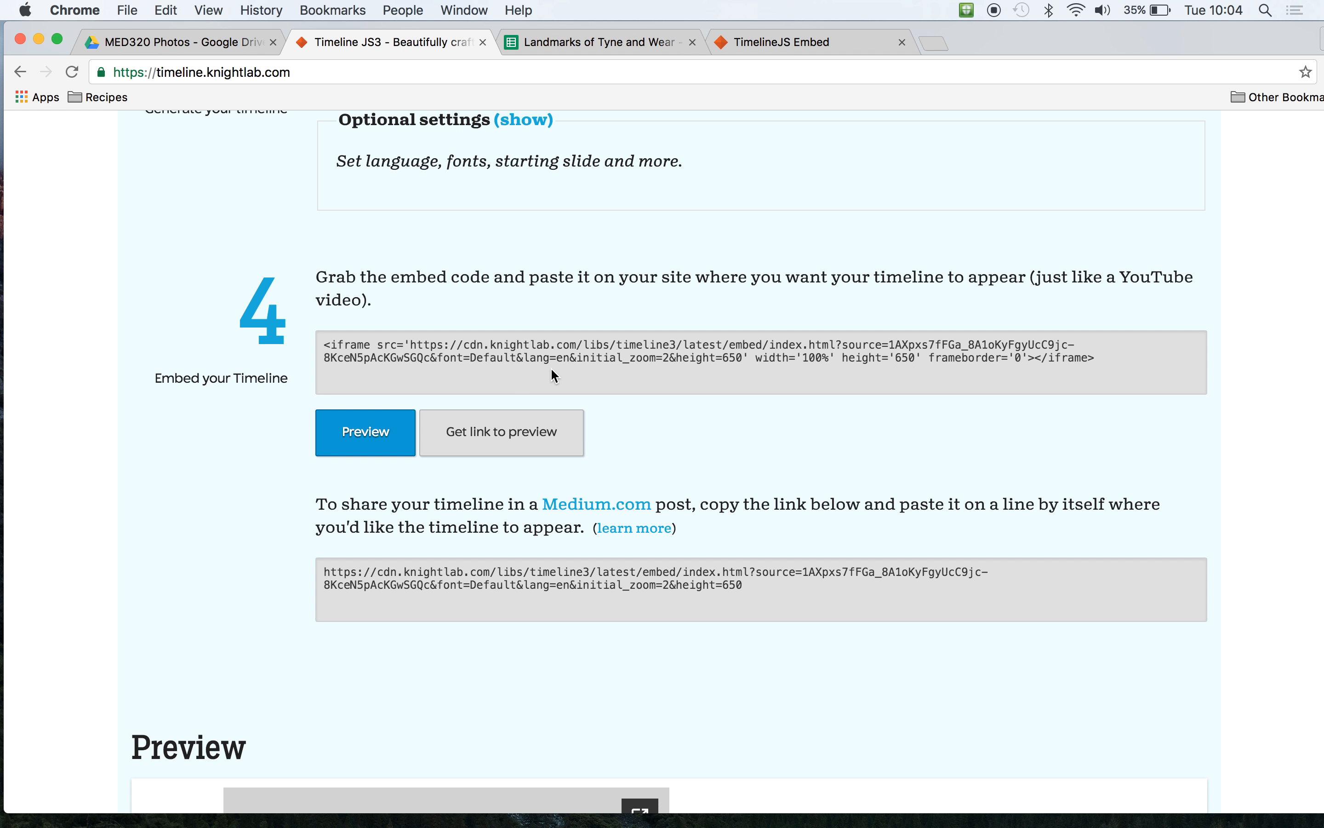
left_click(549, 358)
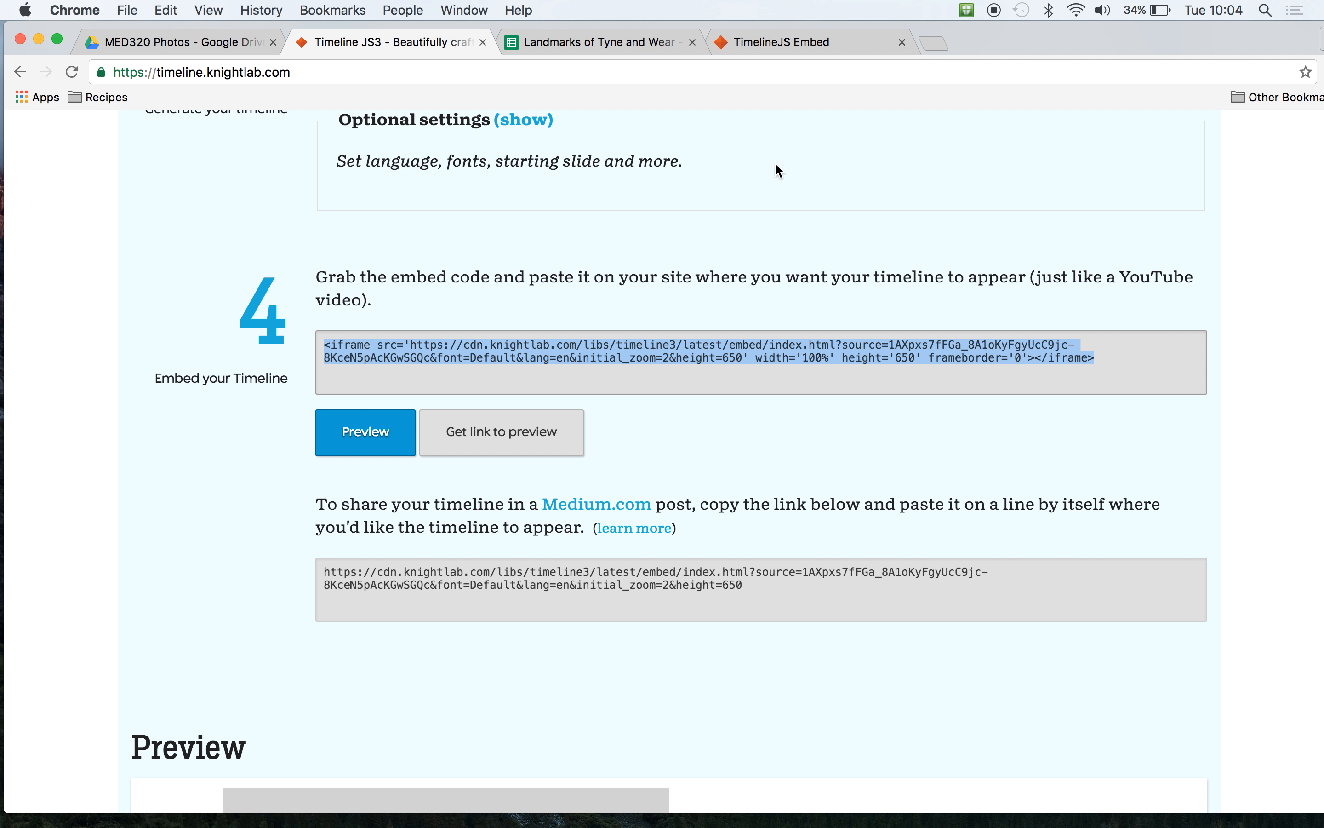
left_click(780, 534)
left_click_drag(754, 587, 306, 572)
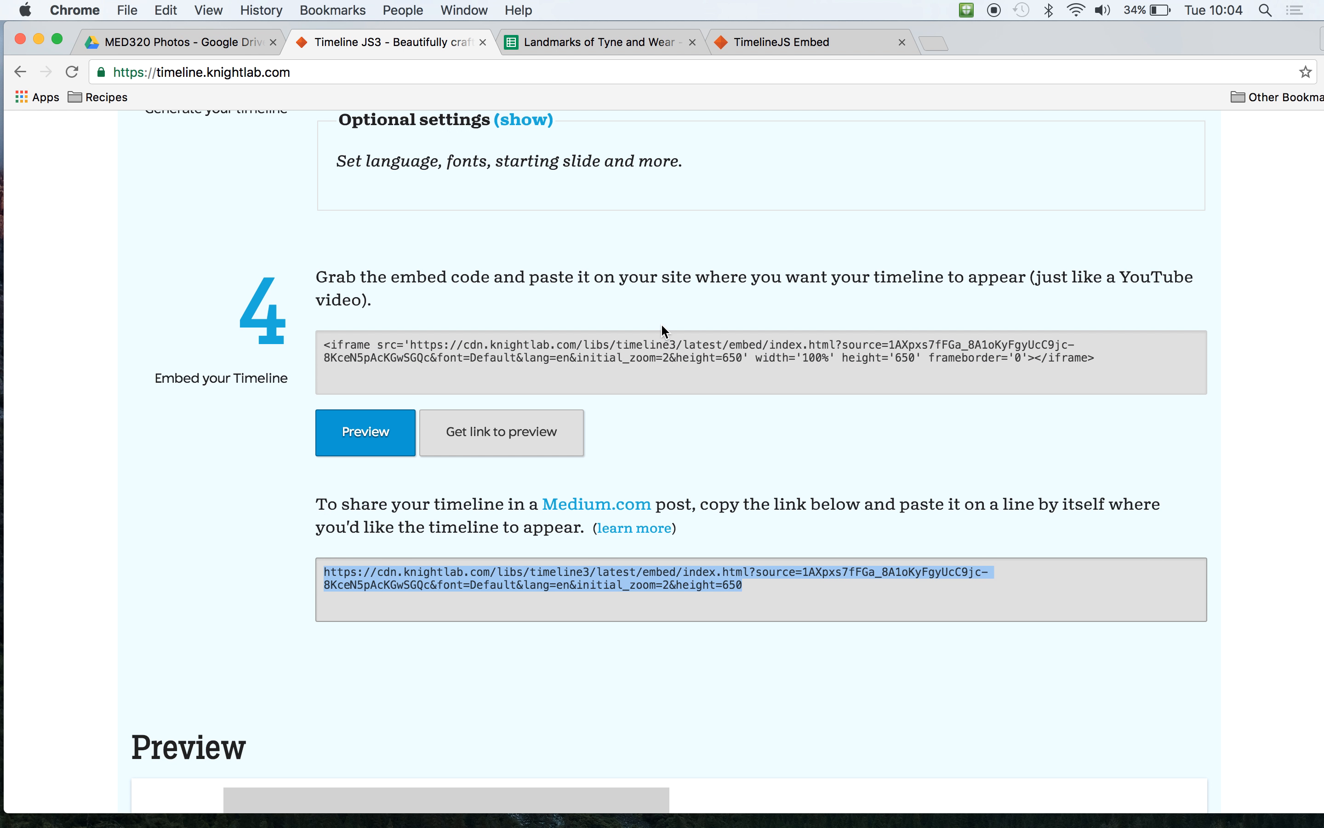
left_click(936, 43)
key("super+v")
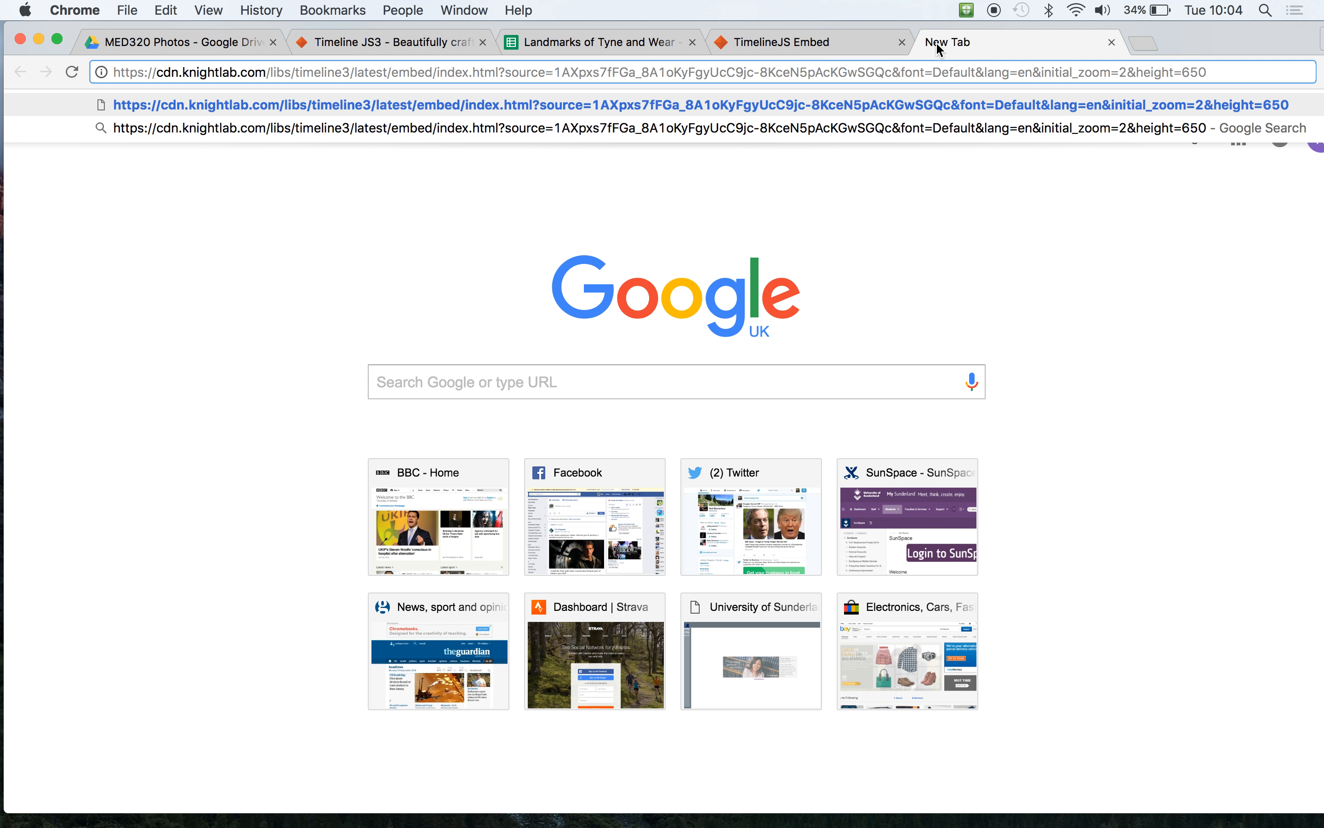
key("Return")
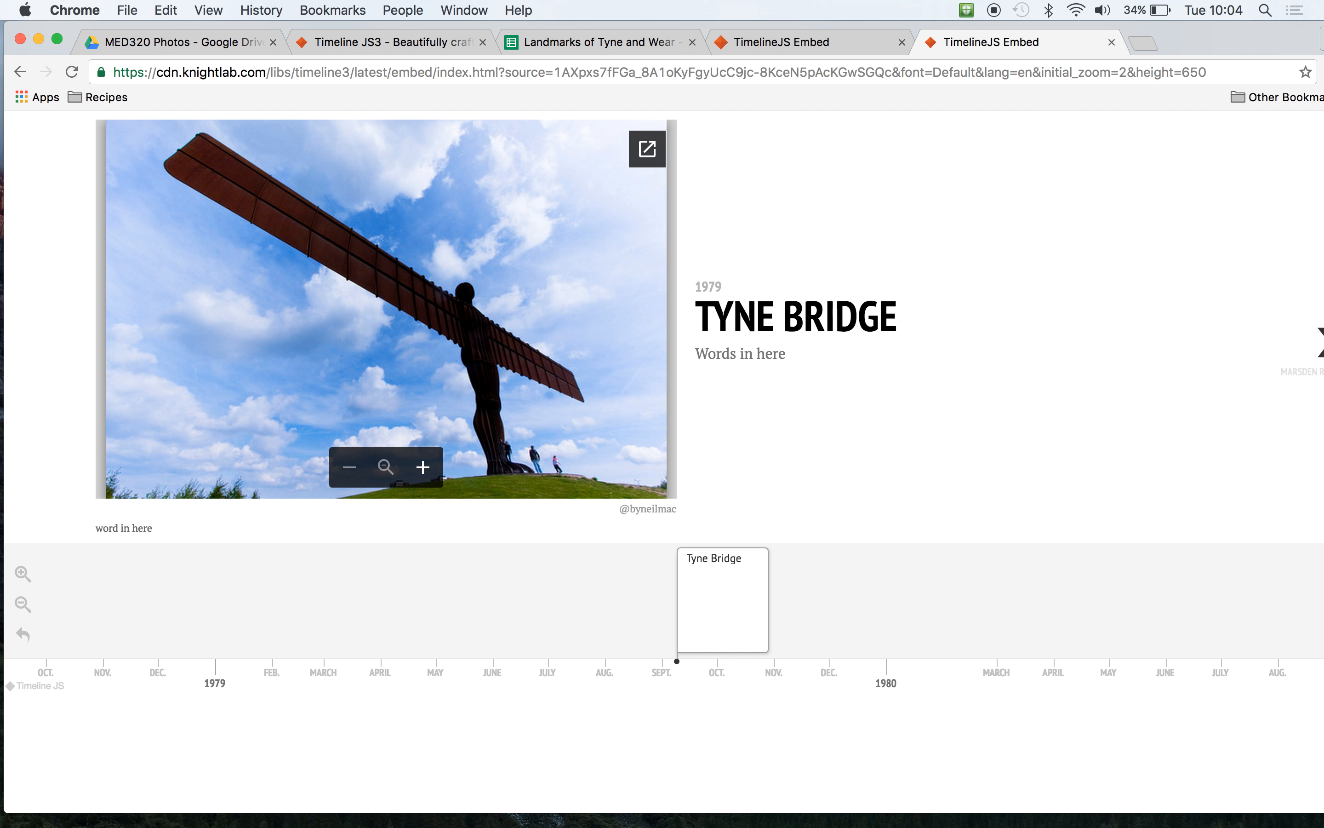
- Page through the finished timeline from Tyne Bridge to Roker Pier and close its tab
left_click(1319, 345)
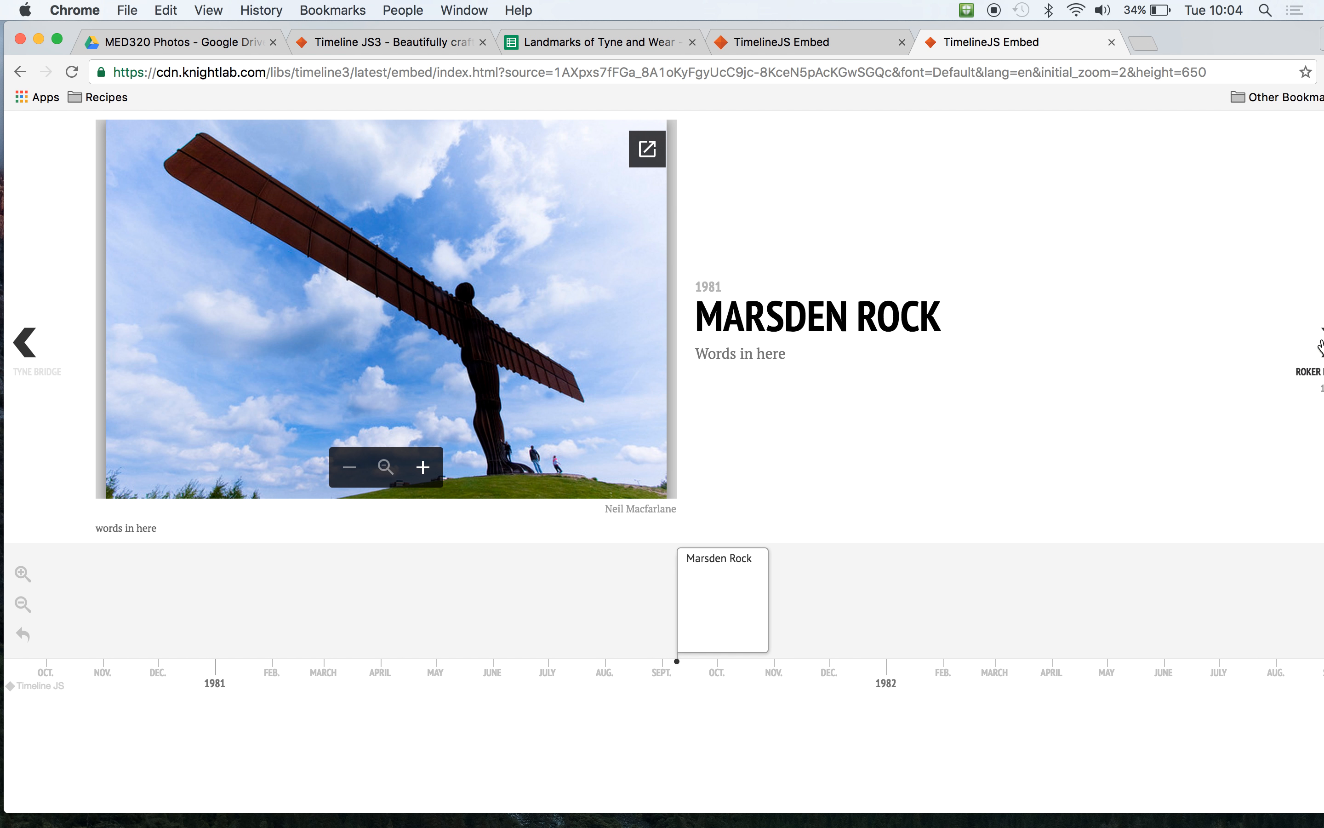
left_click(1321, 345)
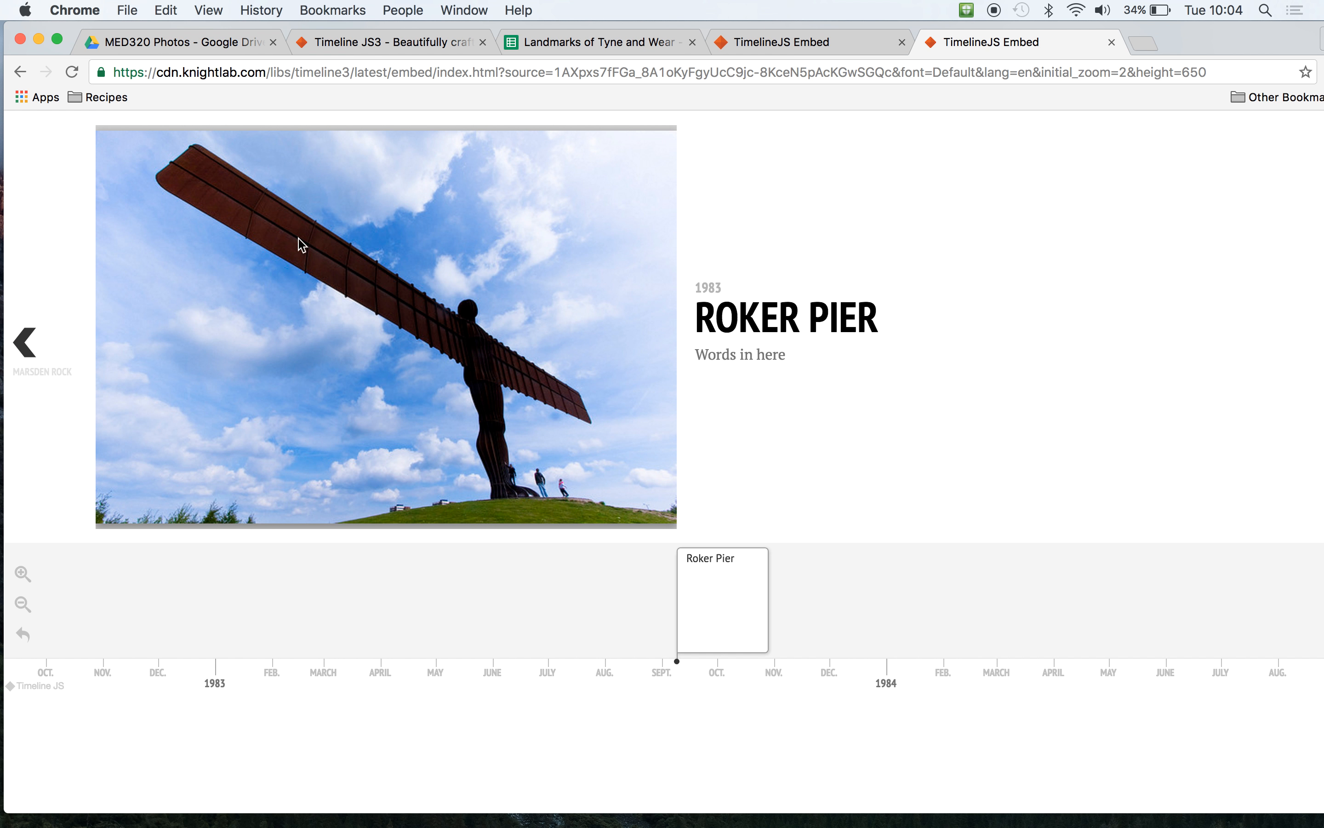
left_click(1111, 41)
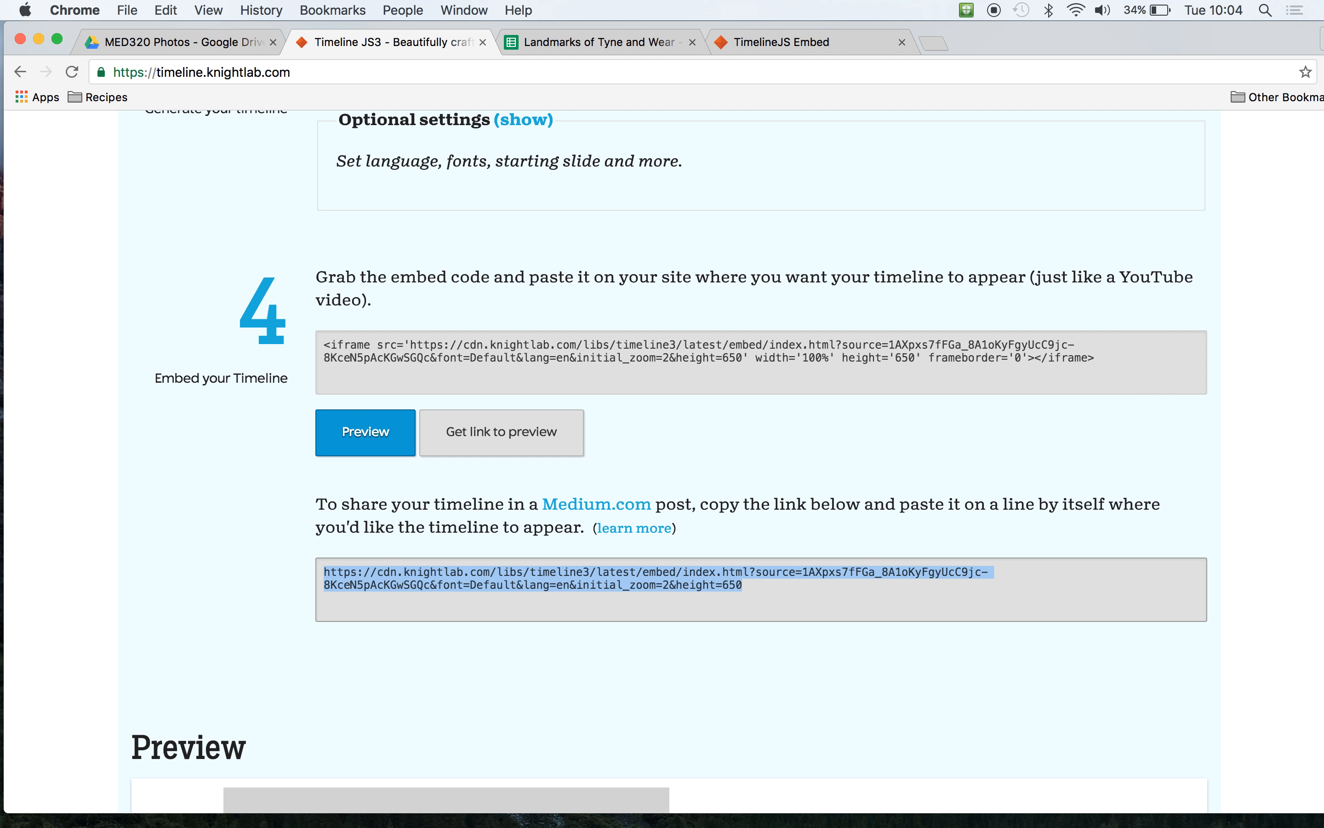
- Dismiss the spreadsheet's Publish to the web dialog and close the tab of the example football timeline
scroll(1130, 393, "down", 2)
left_click(562, 41)
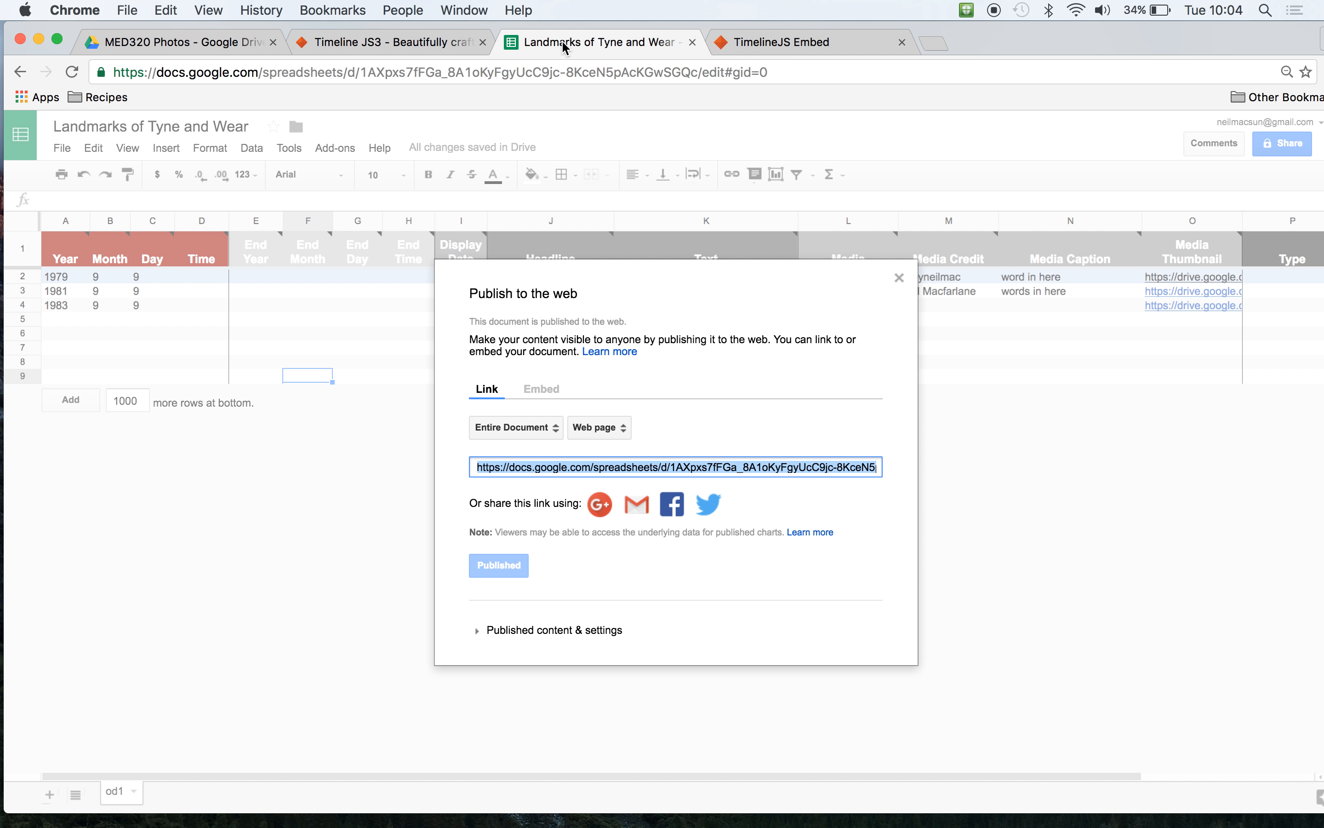
left_click(899, 277)
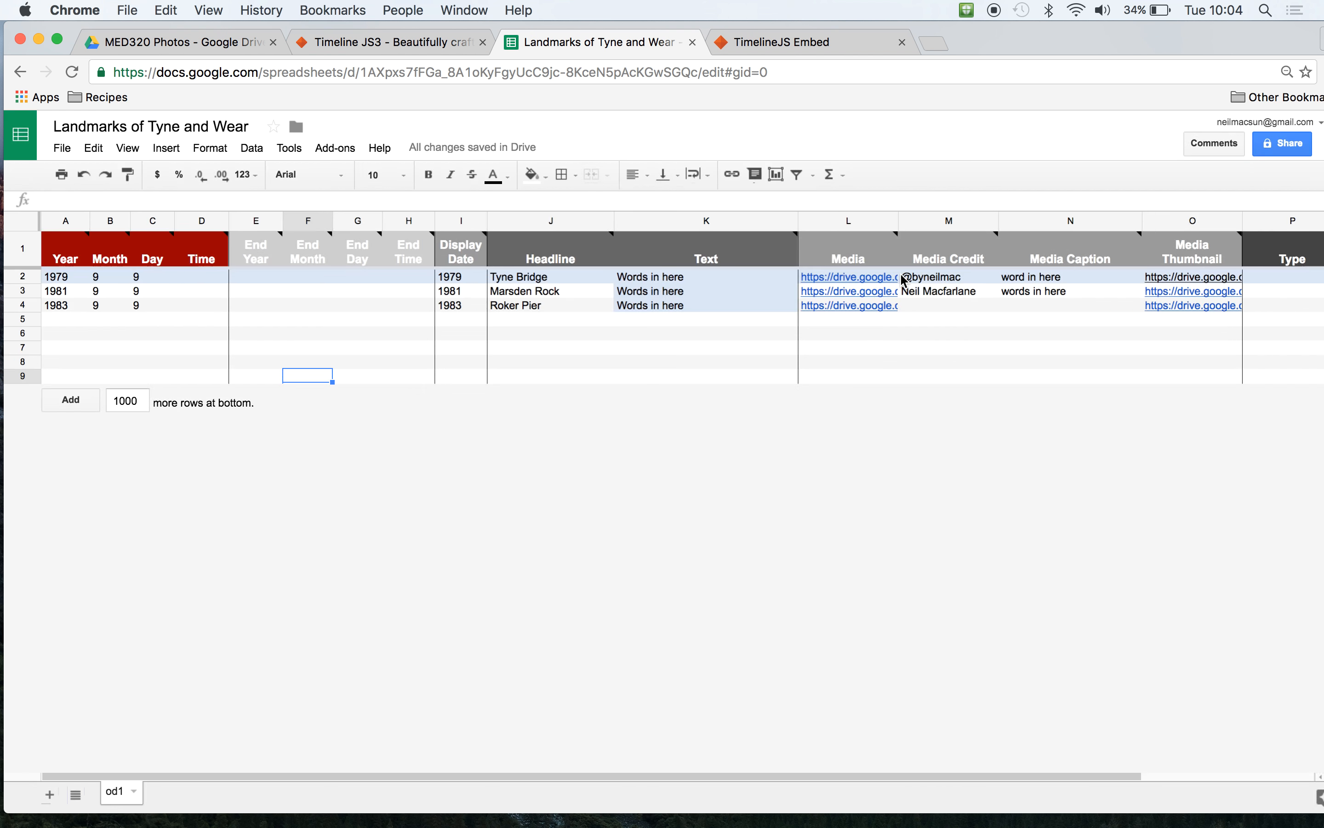
left_click(188, 326)
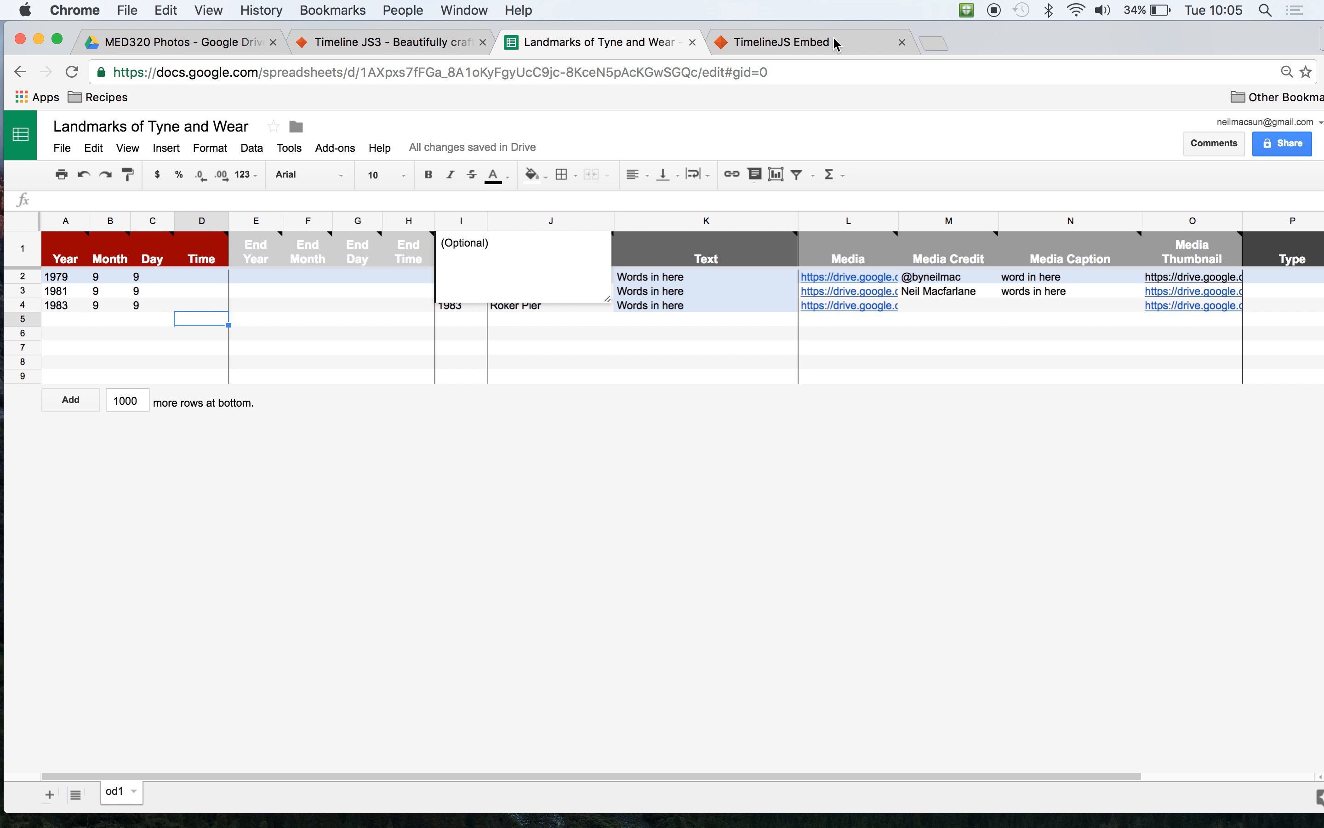
left_click(835, 53)
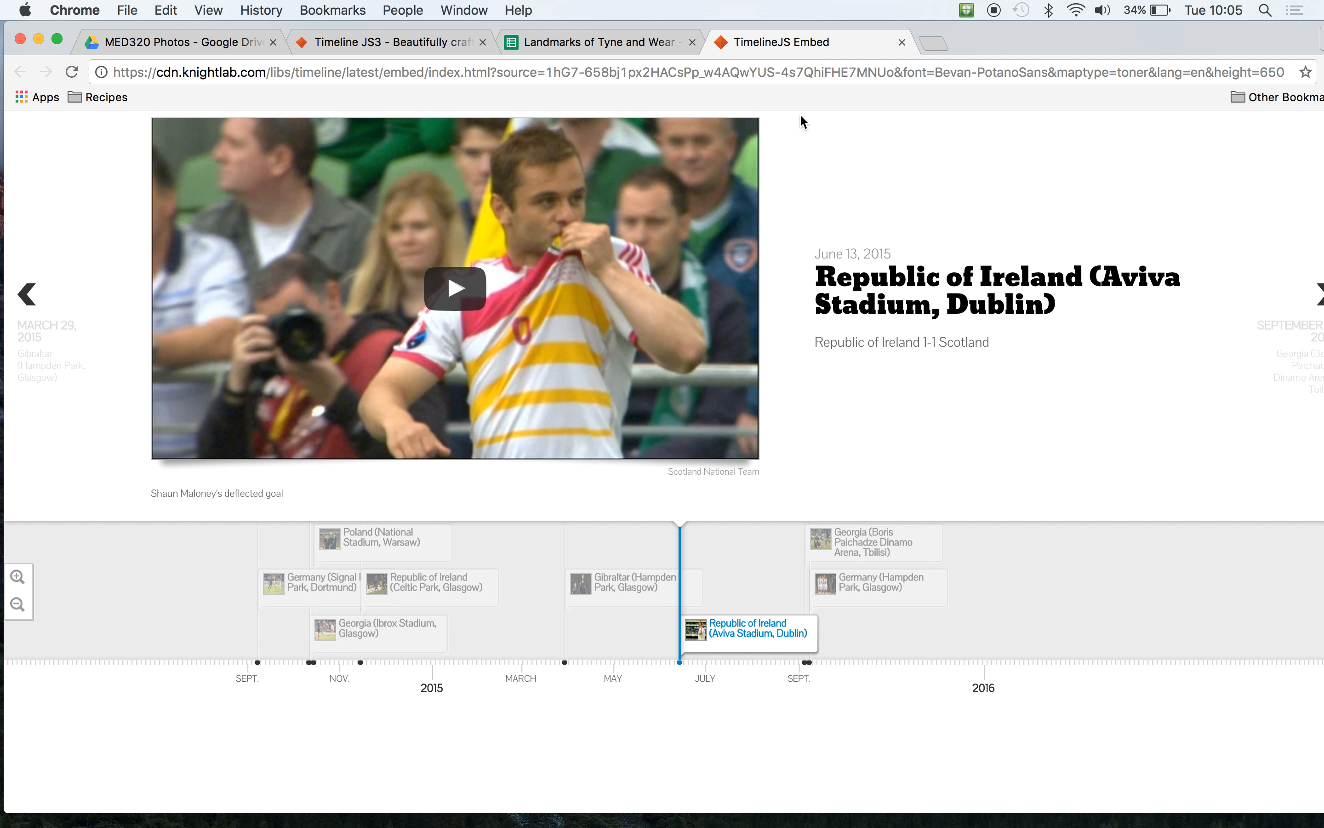
left_click(369, 43)
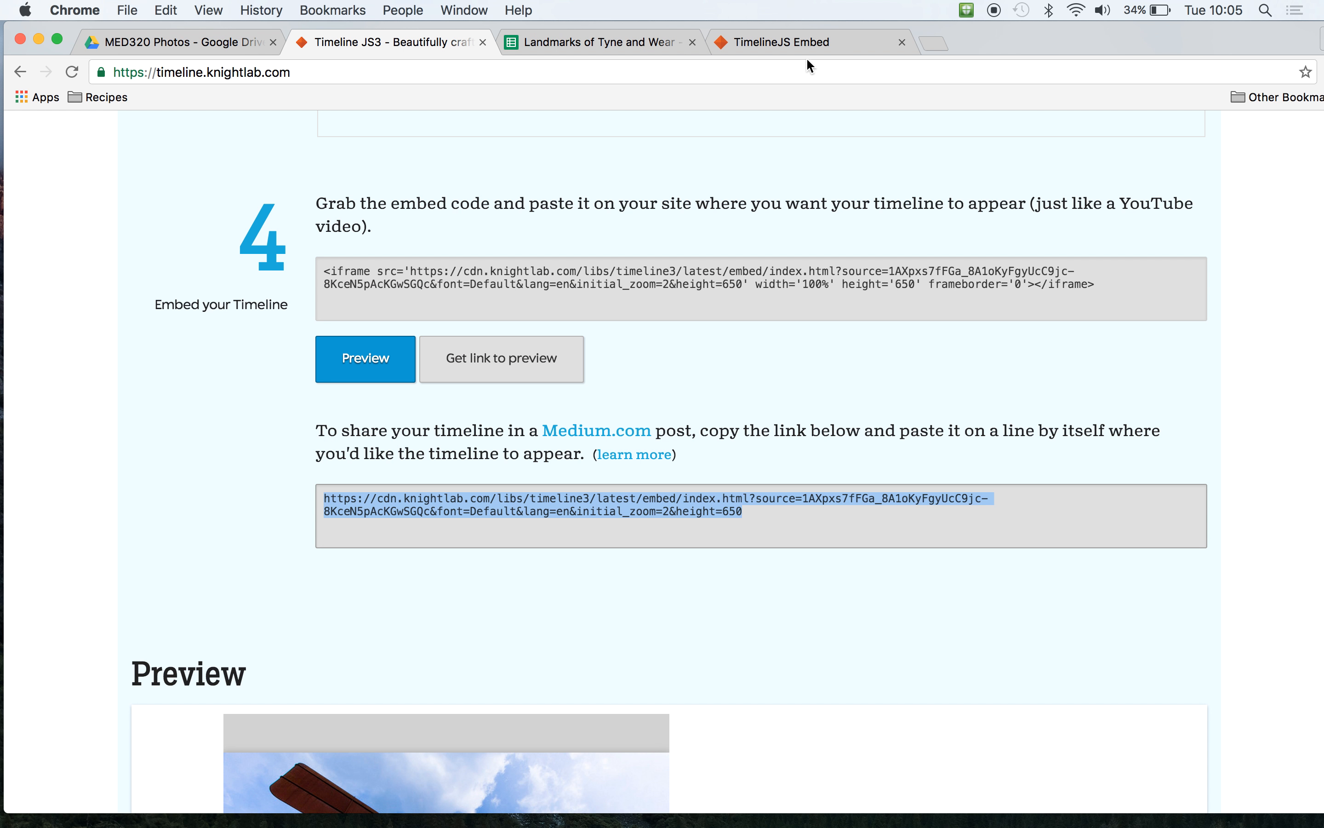
left_click(901, 41)
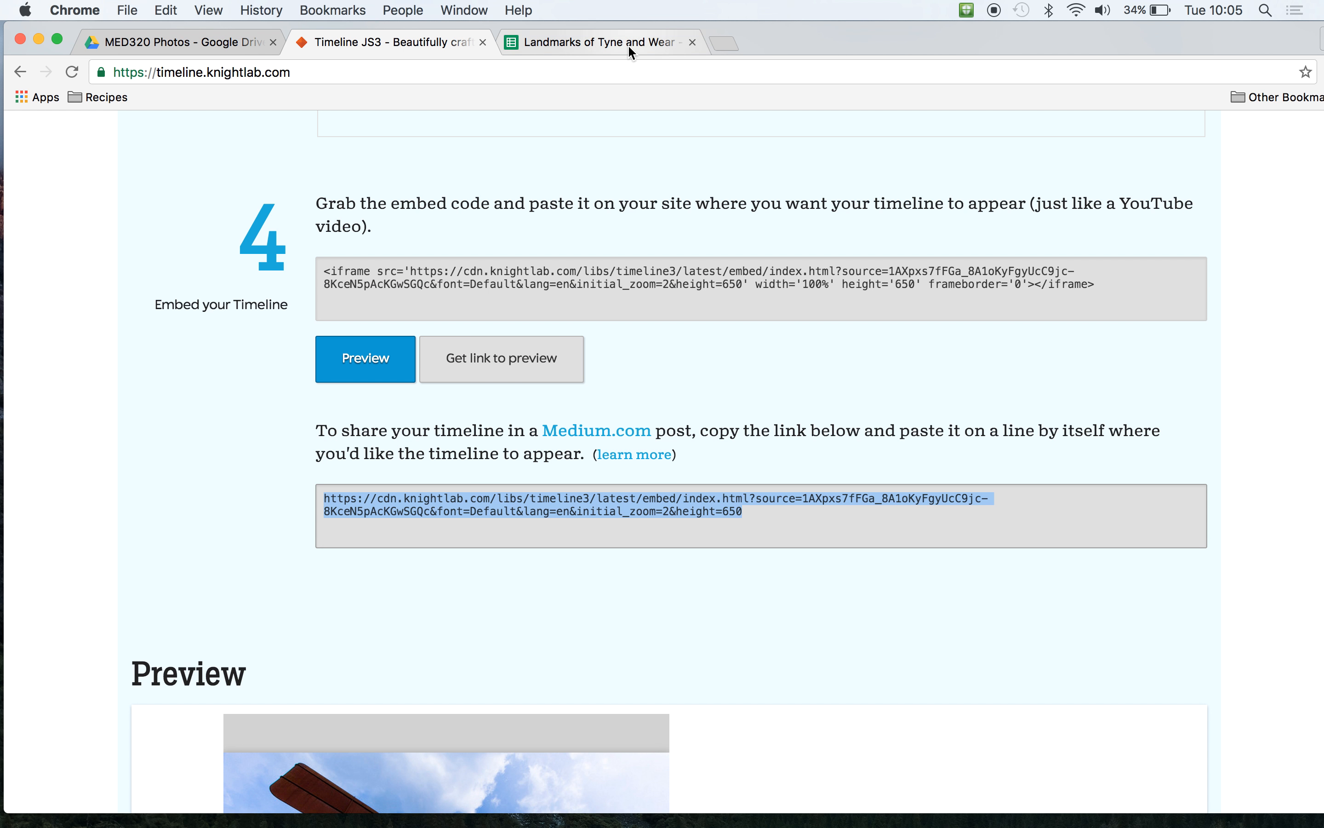
- Set Roker Pier's Year to 1987 in the timeline spreadsheet
left_click(630, 46)
left_click(350, 348)
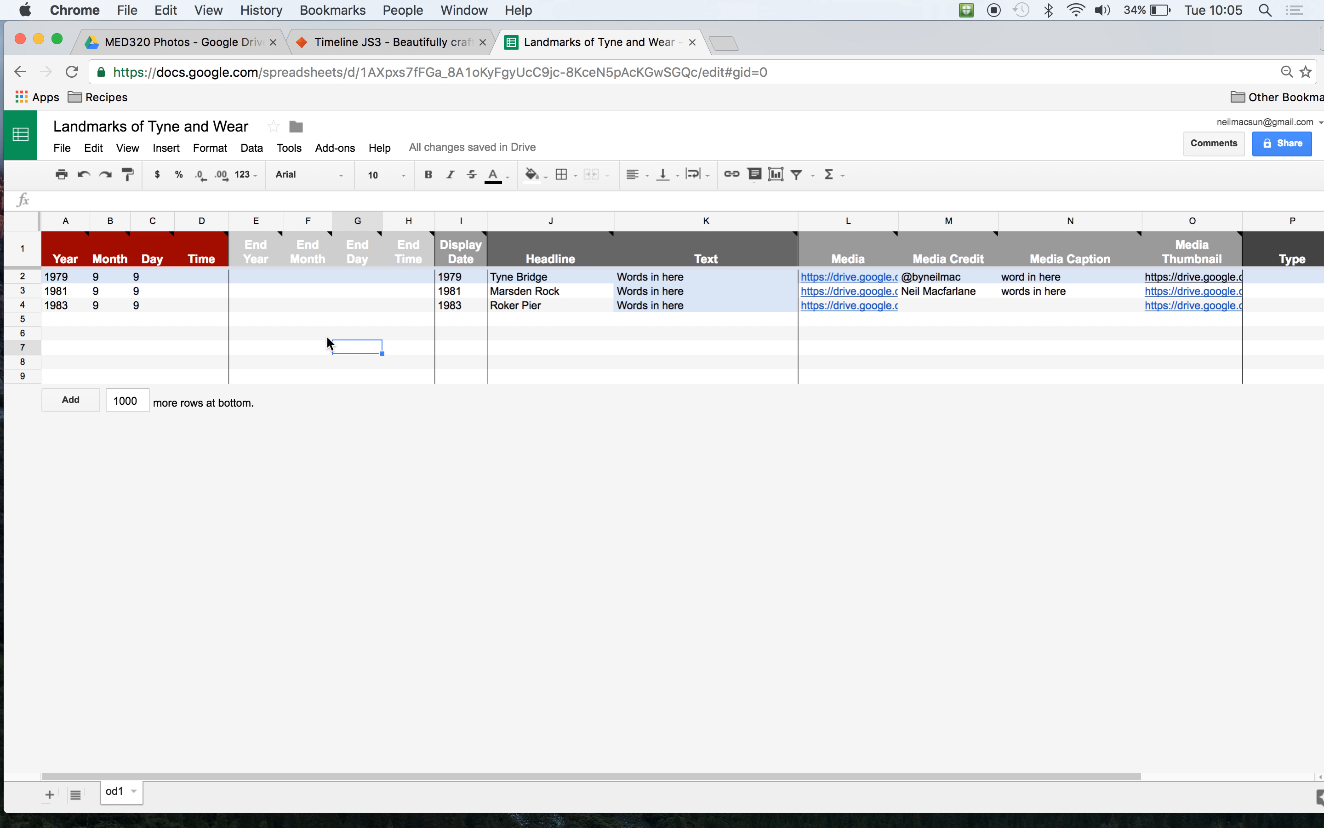
left_click(77, 308)
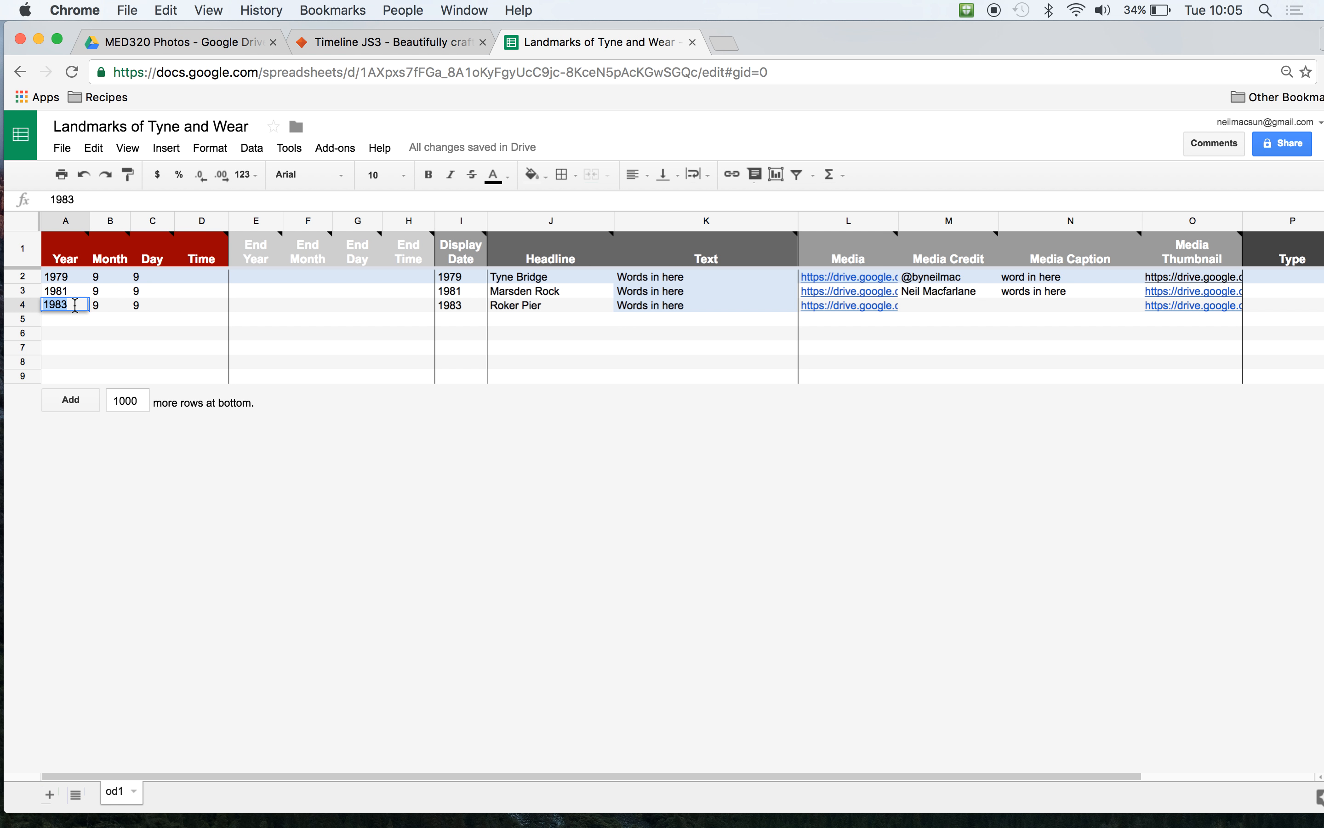
type("1987")
left_click(77, 336)
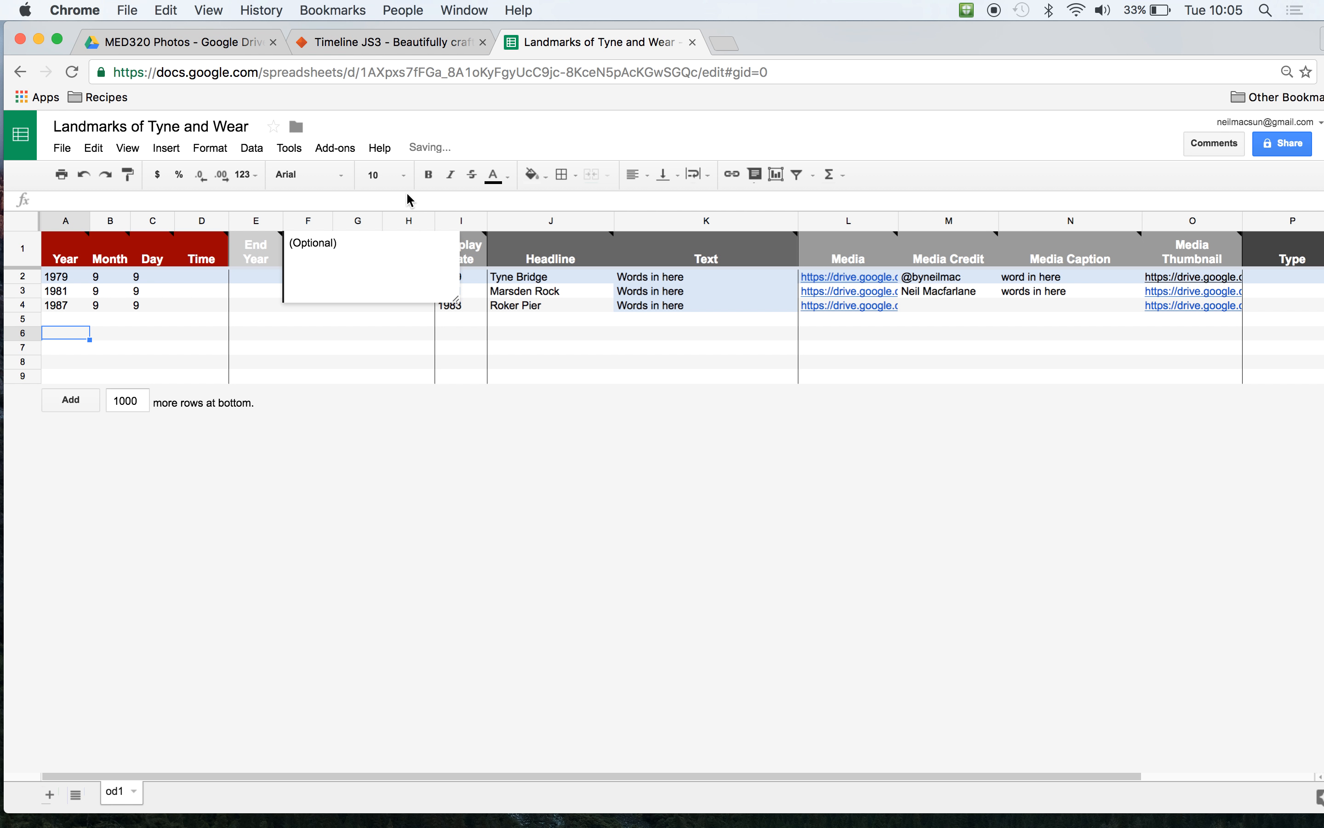